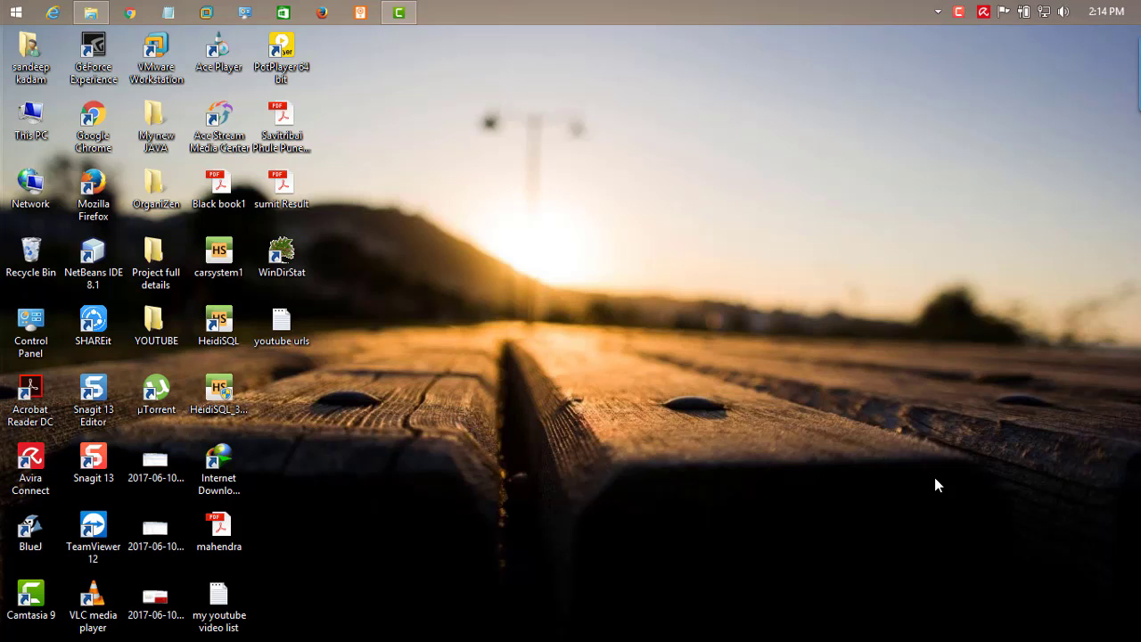
Turn off Show desktop icons from the desktop's View menu.
right_click(540, 169)
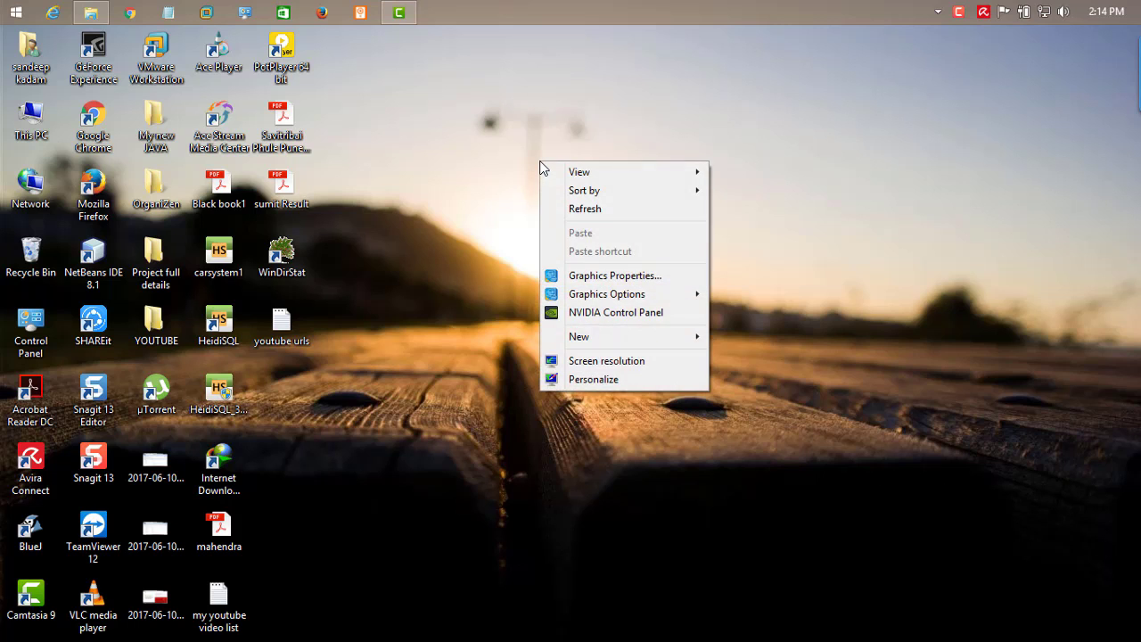
mouse_move(624, 179)
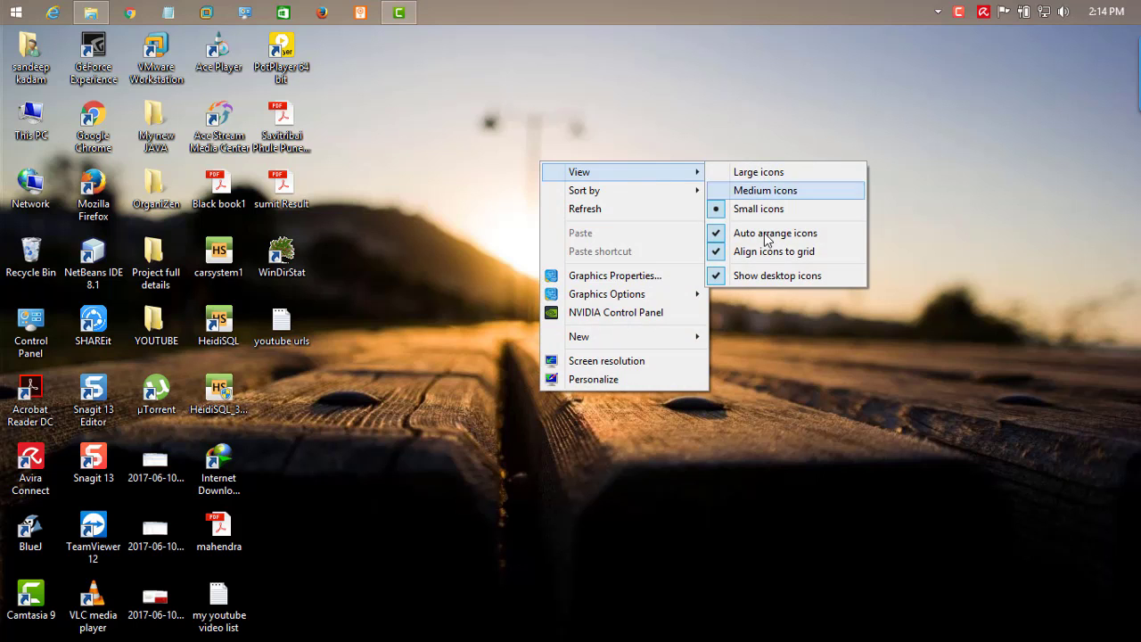
click(755, 279)
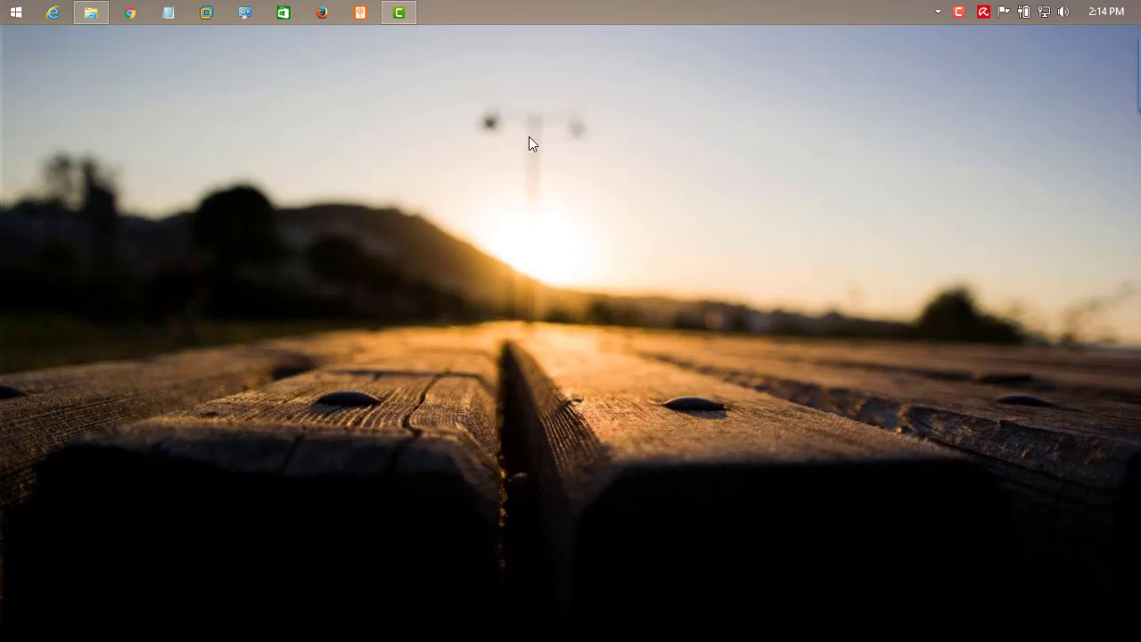
Enable Auto-hide the taskbar in the taskbar properties and confirm with OK.
right_click(543, 14)
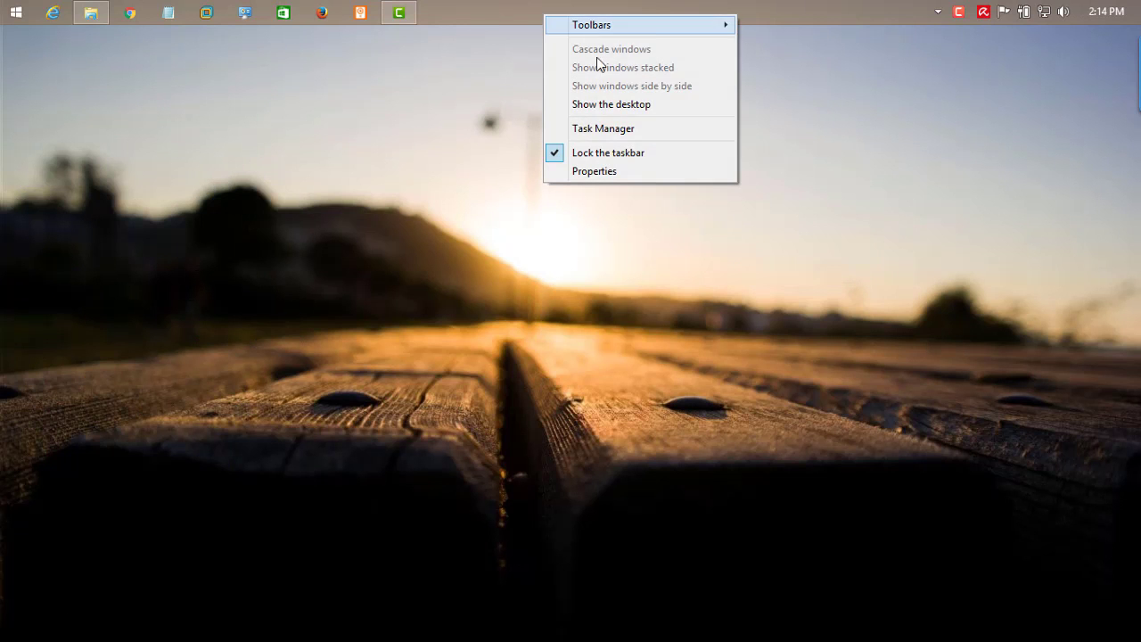
click(605, 173)
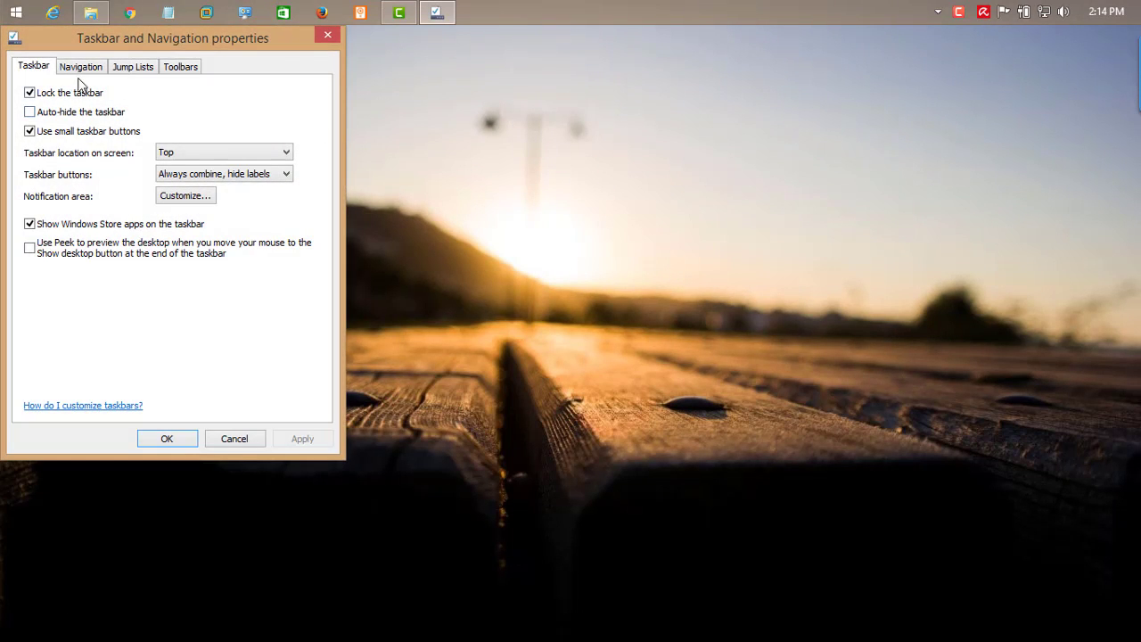
click(29, 113)
click(172, 440)
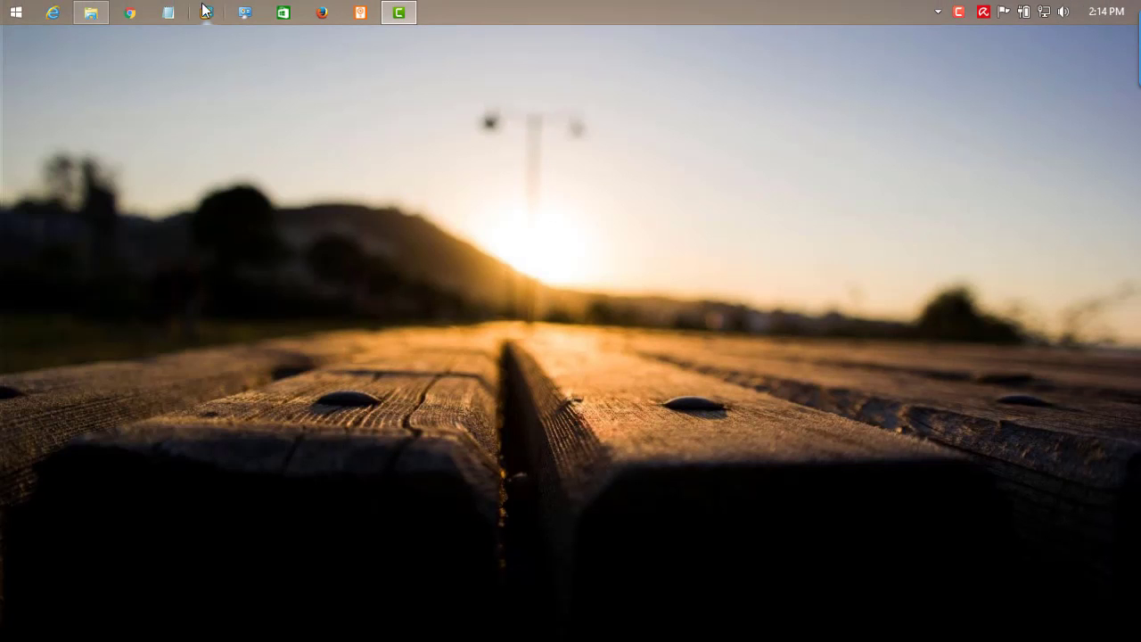
Open the rainmeter theme folder in Downloads and pick the Rainmeter-4.0 installer.
click(97, 12)
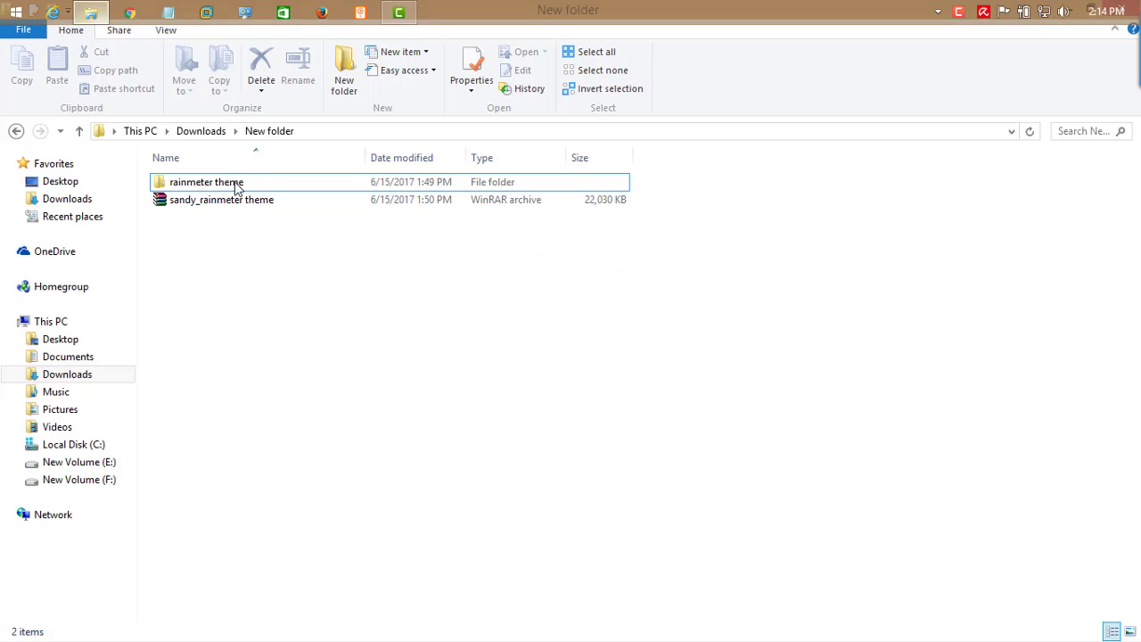
click(225, 204)
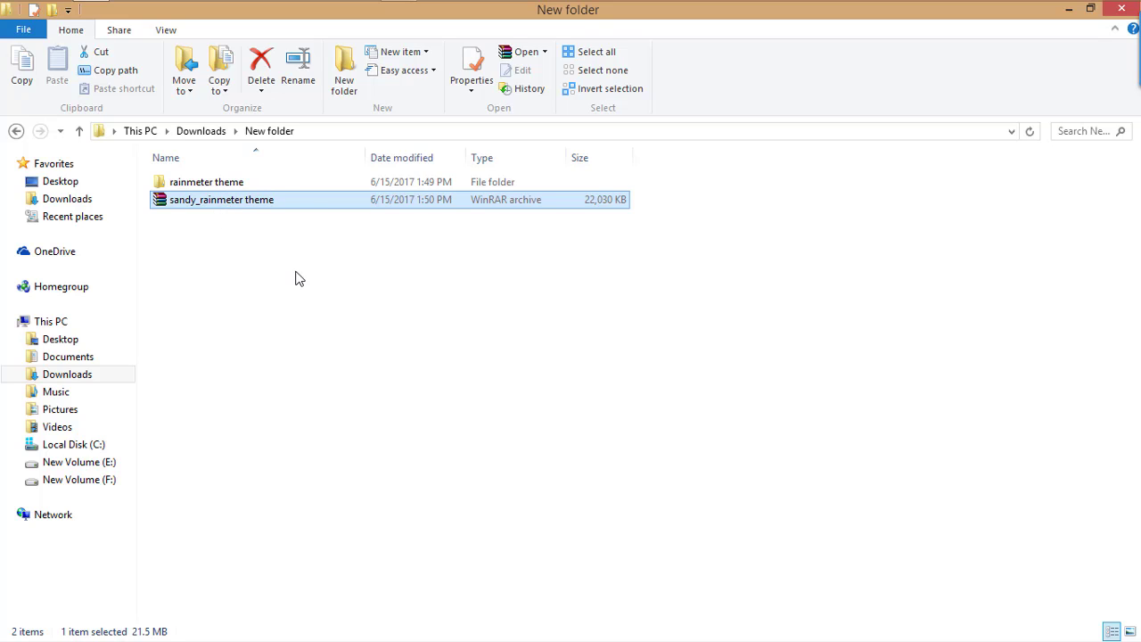
click(232, 189)
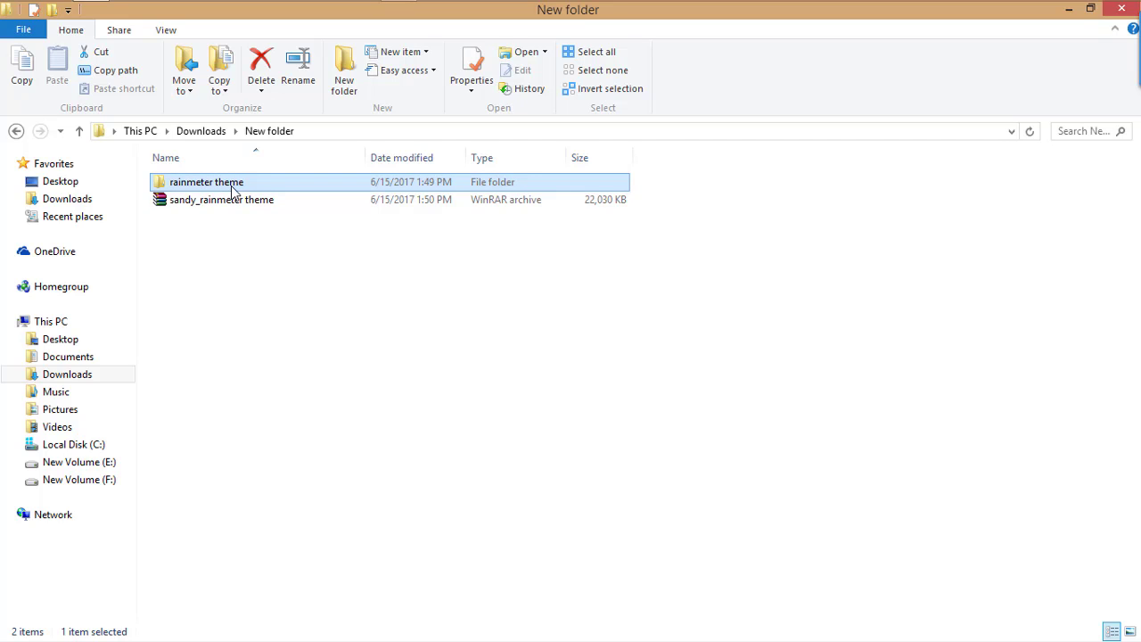
double_click(234, 189)
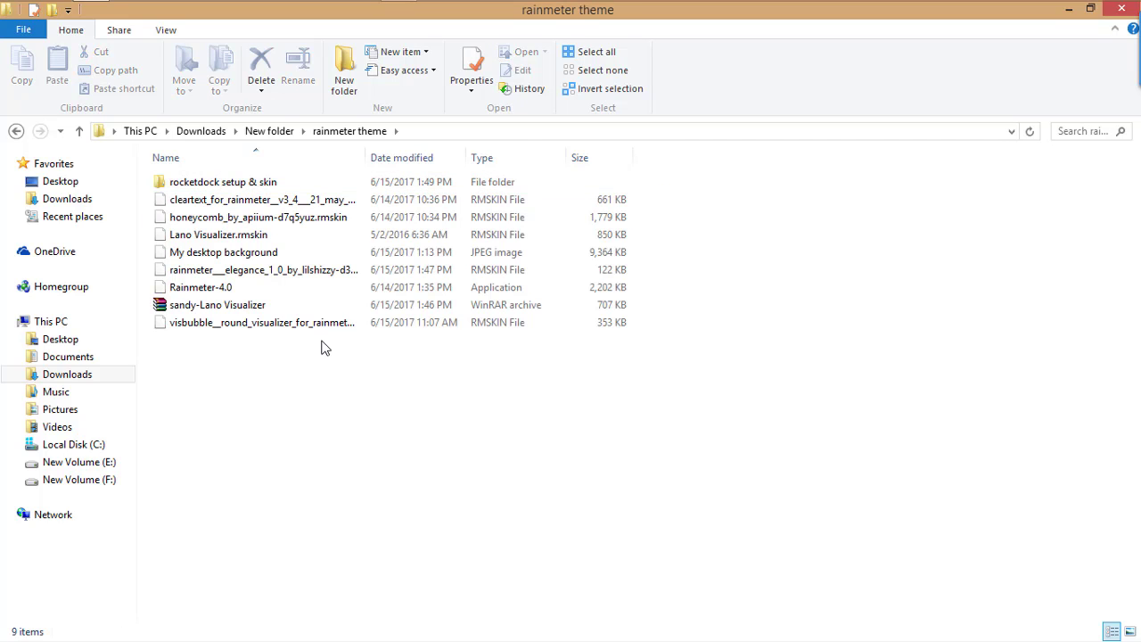
click(230, 294)
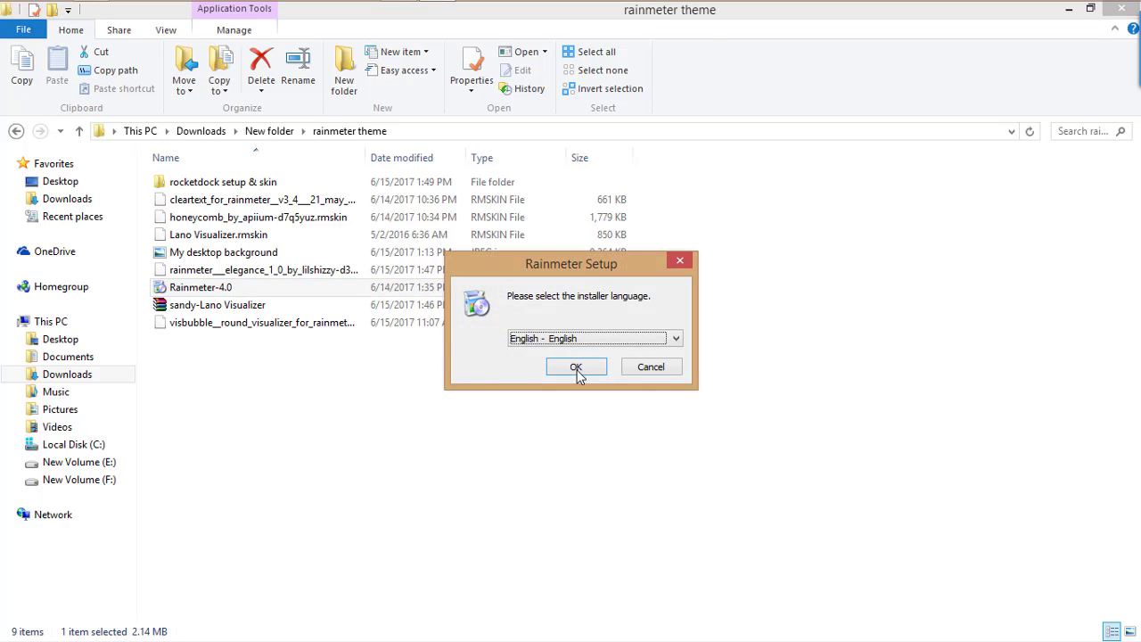
Install Rainmeter in English with the standard installation and default options.
click(576, 367)
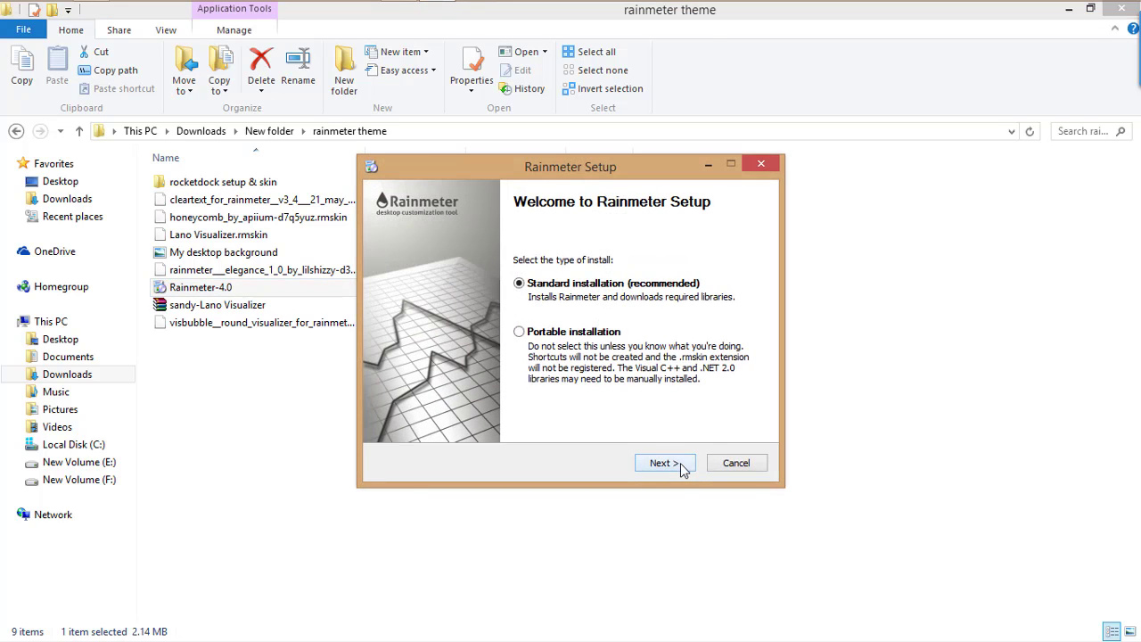
click(680, 465)
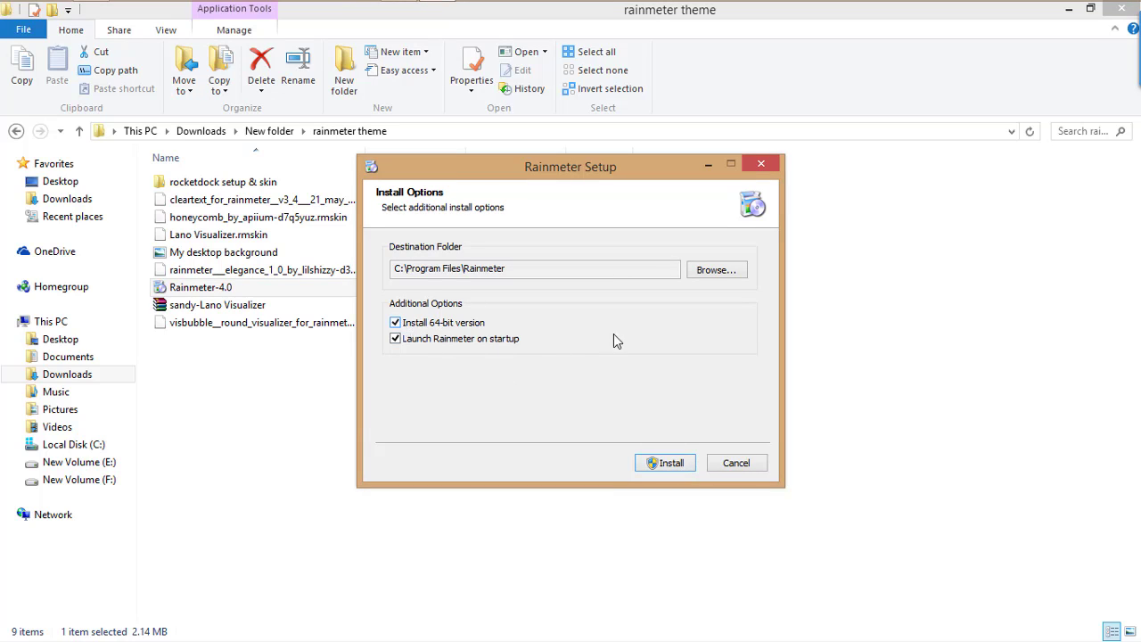
click(671, 463)
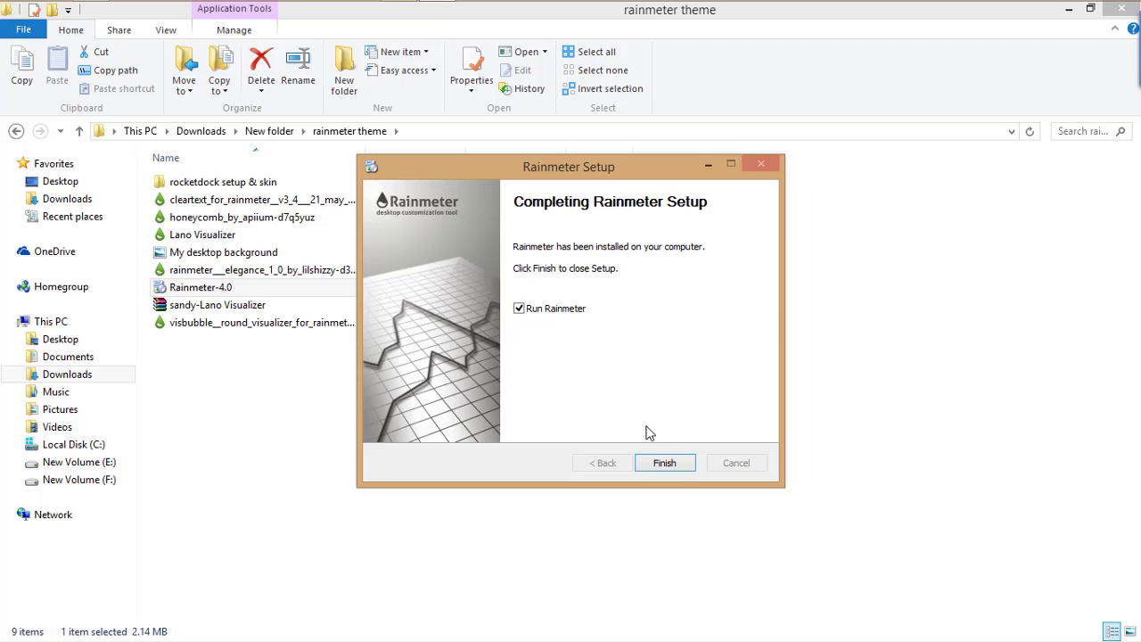
Finish the Rainmeter setup and dismiss the Rainmeter welcome notice.
click(661, 464)
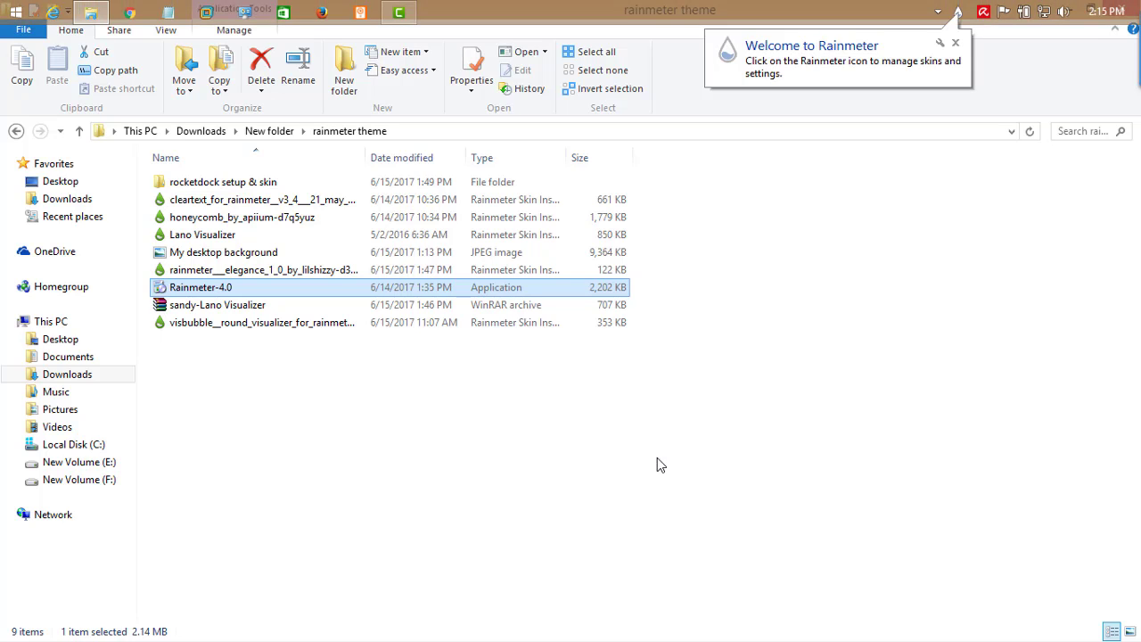
click(830, 70)
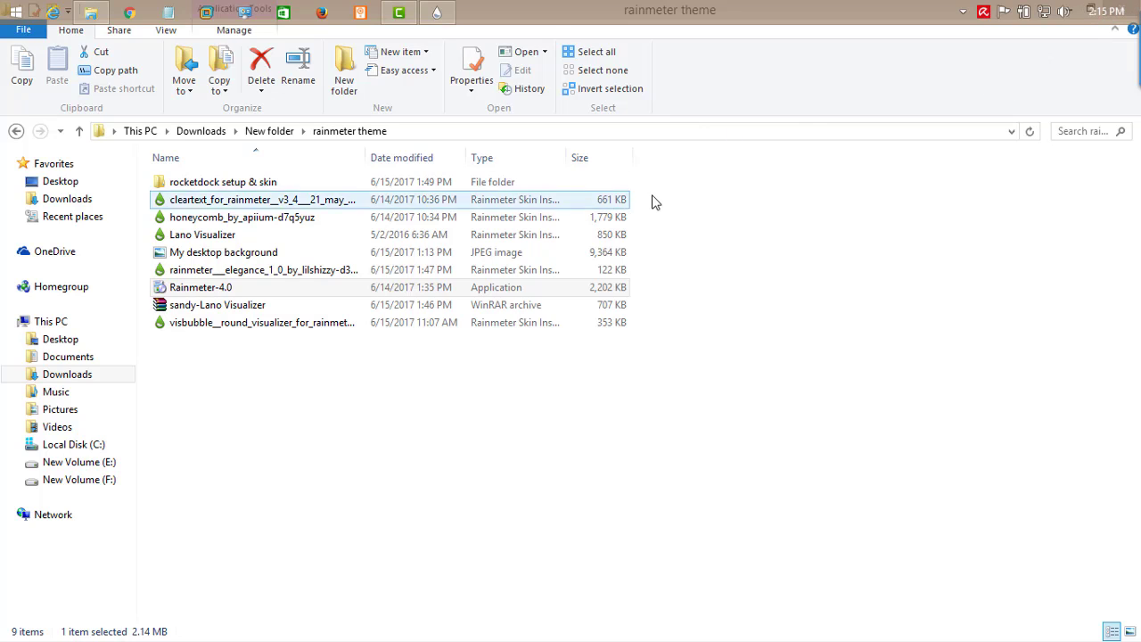
click(372, 421)
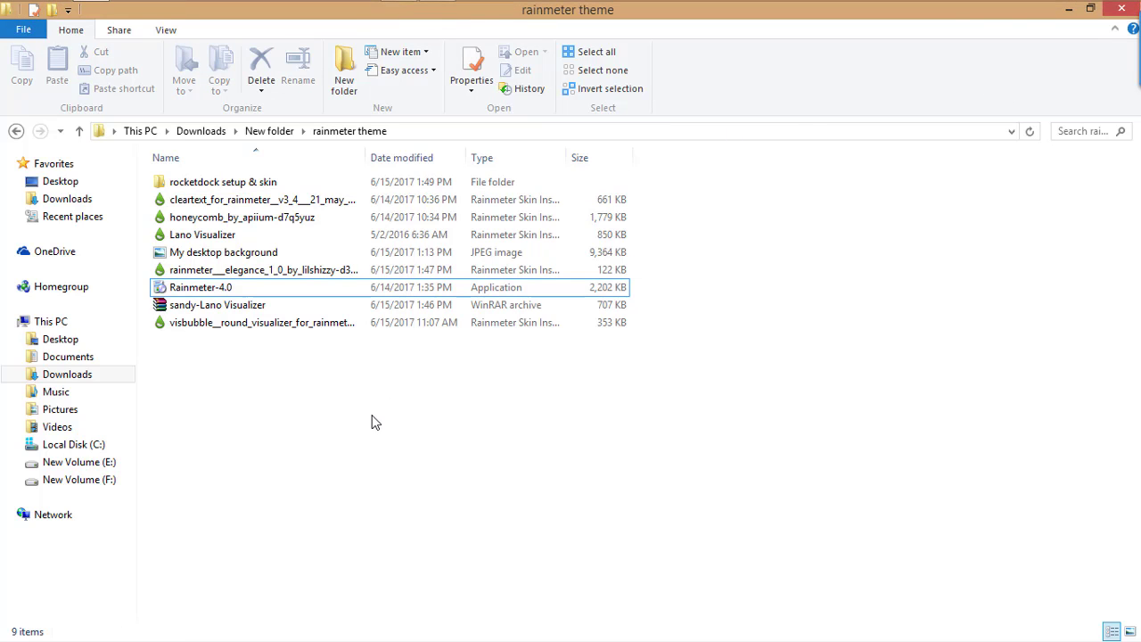
Set the My desktop background image as the desktop wallpaper.
click(226, 255)
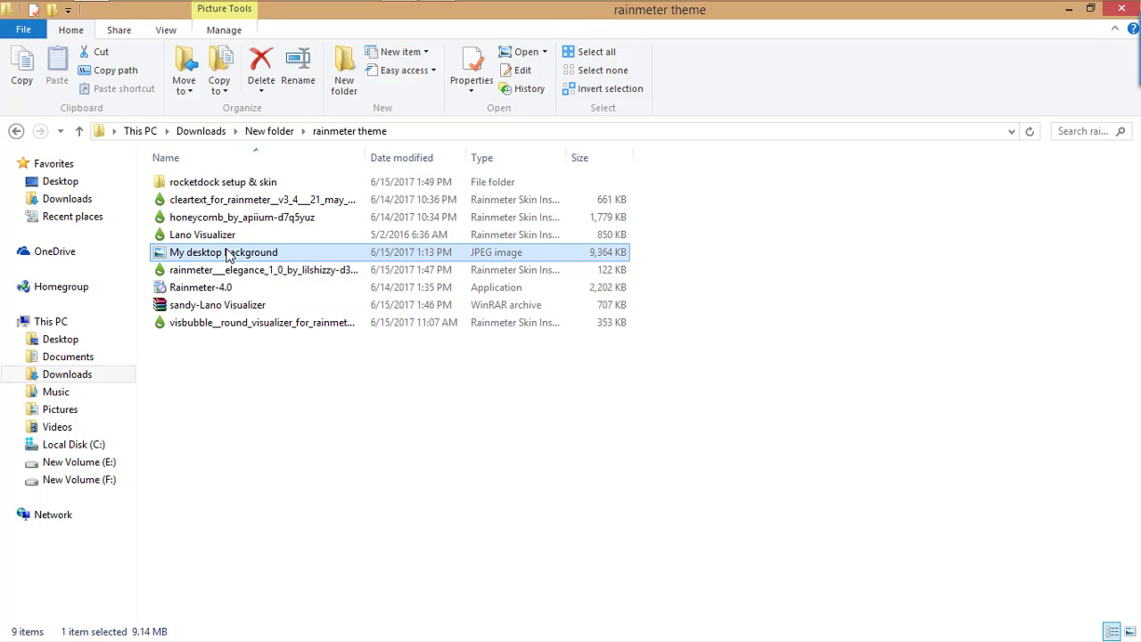
double_click(226, 255)
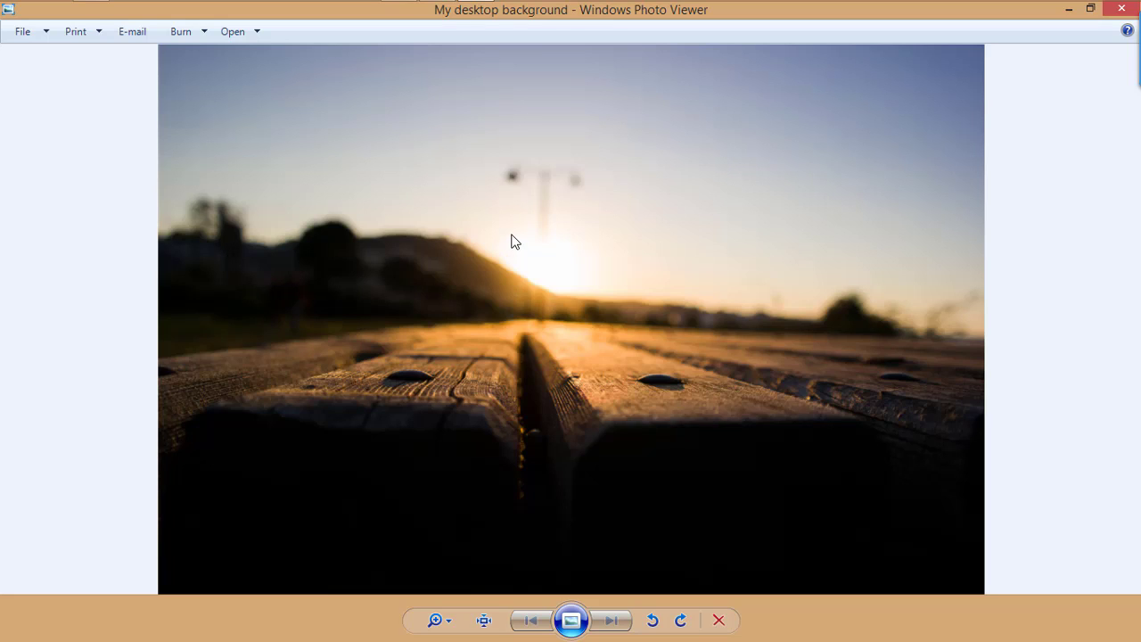
right_click(512, 237)
click(552, 270)
Close Photo Viewer and select the Cleartext skin package.
click(1122, 10)
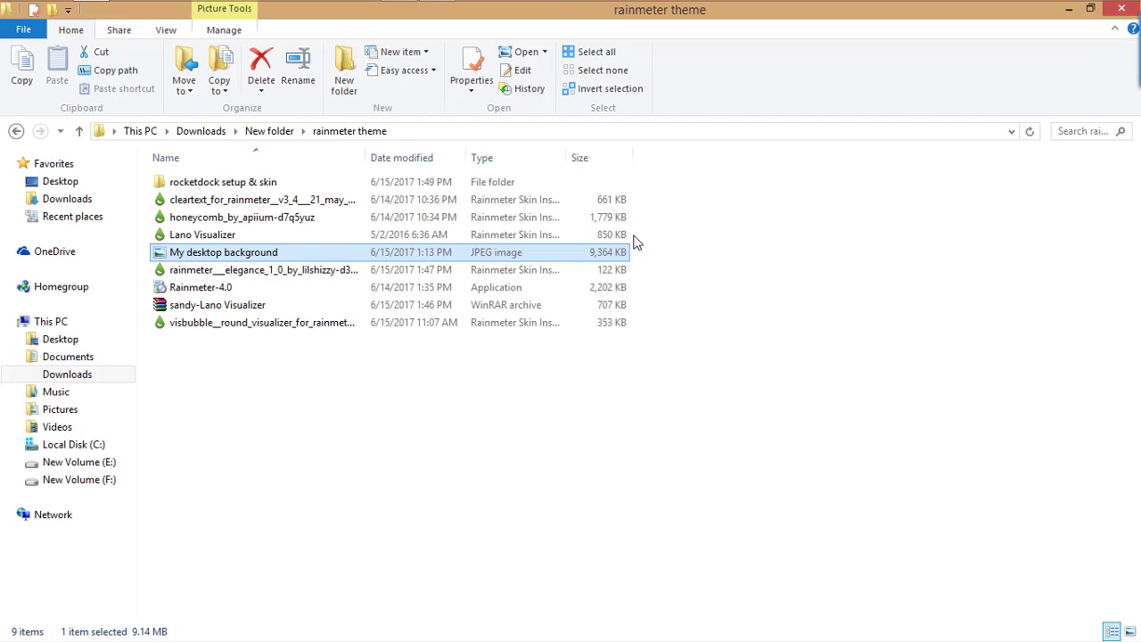
click(336, 416)
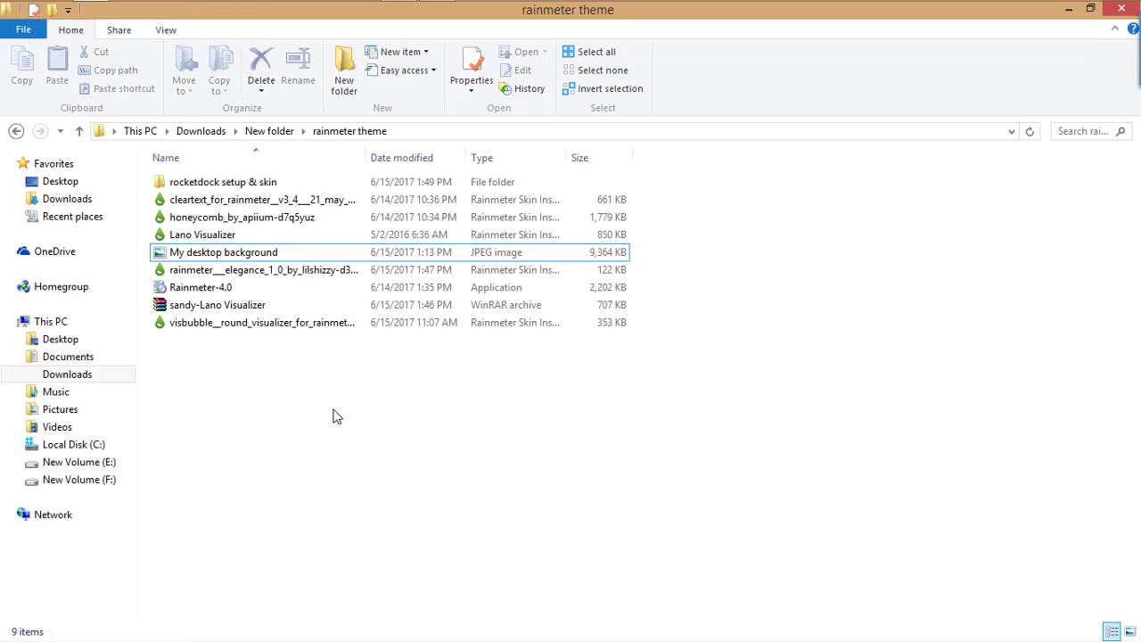
click(227, 205)
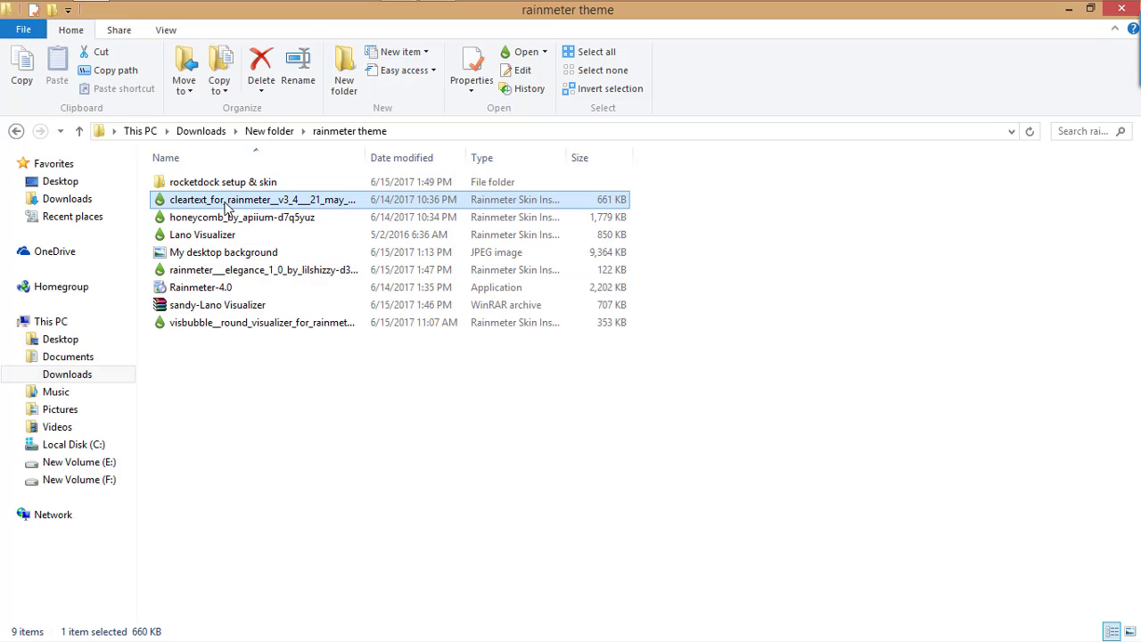
Install the Cleartext skin and unload the illustro Welcome skin.
double_click(227, 205)
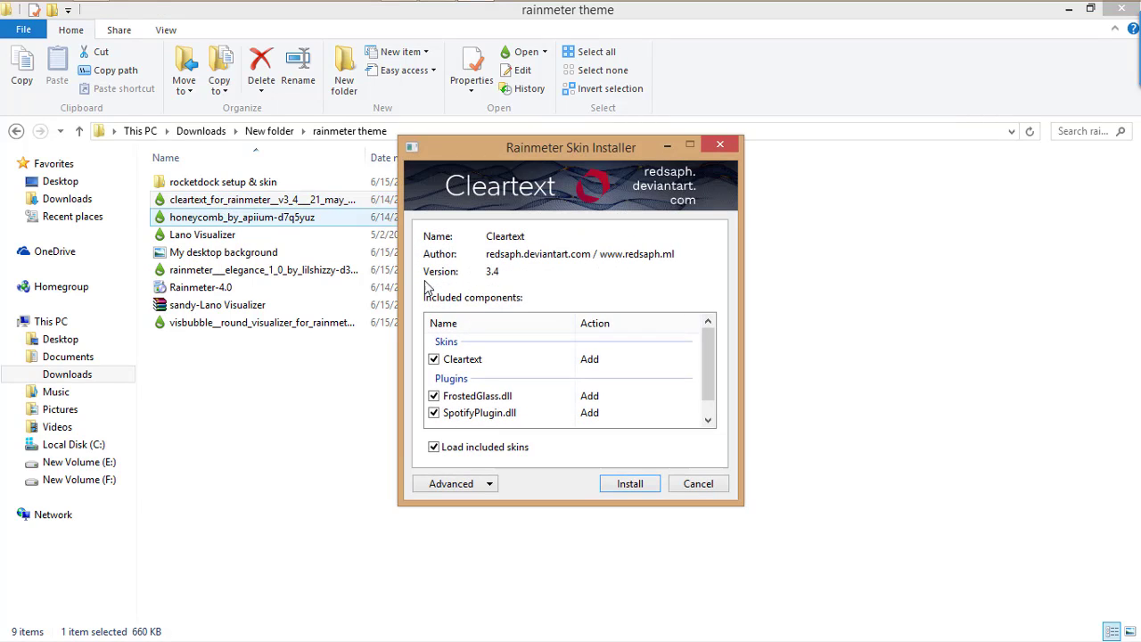
click(619, 484)
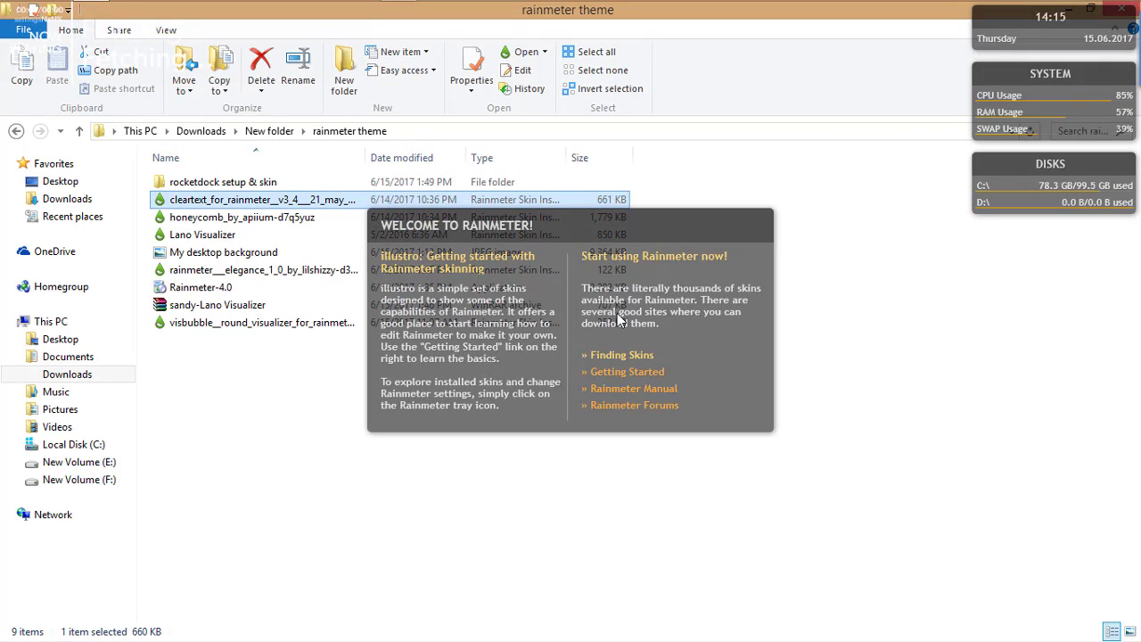
right_click(744, 380)
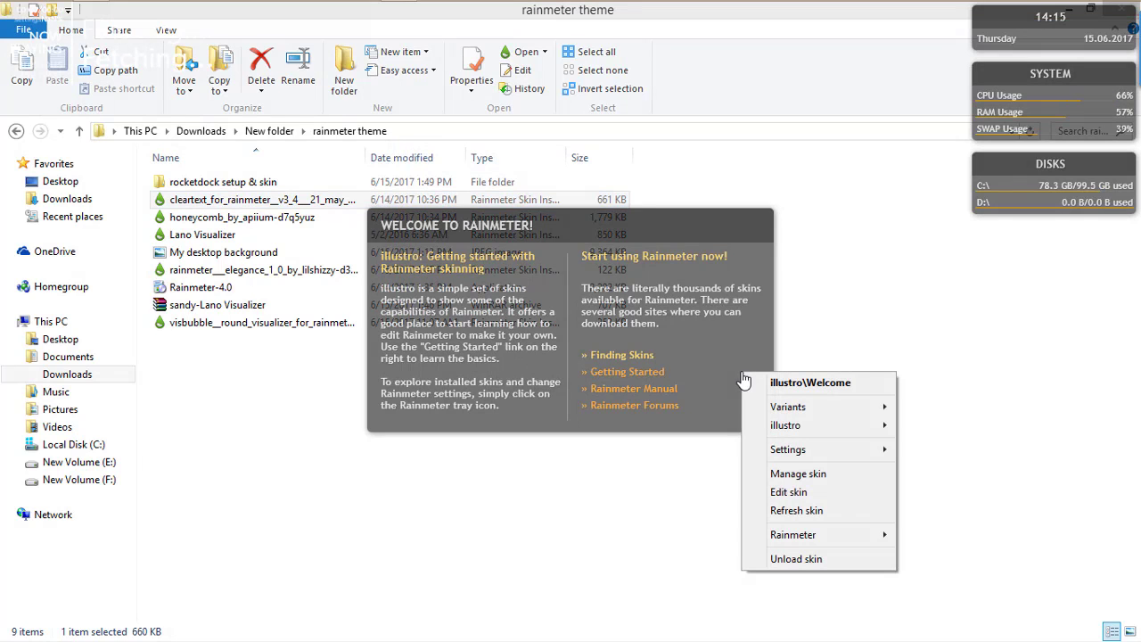
click(791, 562)
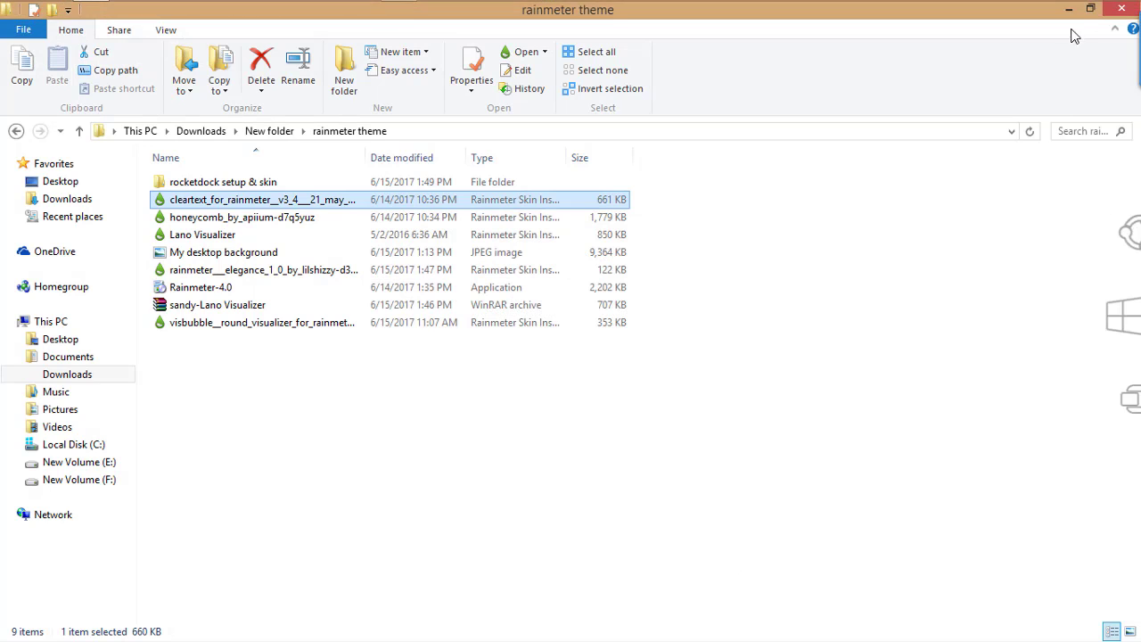
Unload the illustro Disk, System and Clock skins from the desktop.
click(1069, 9)
right_click(1027, 194)
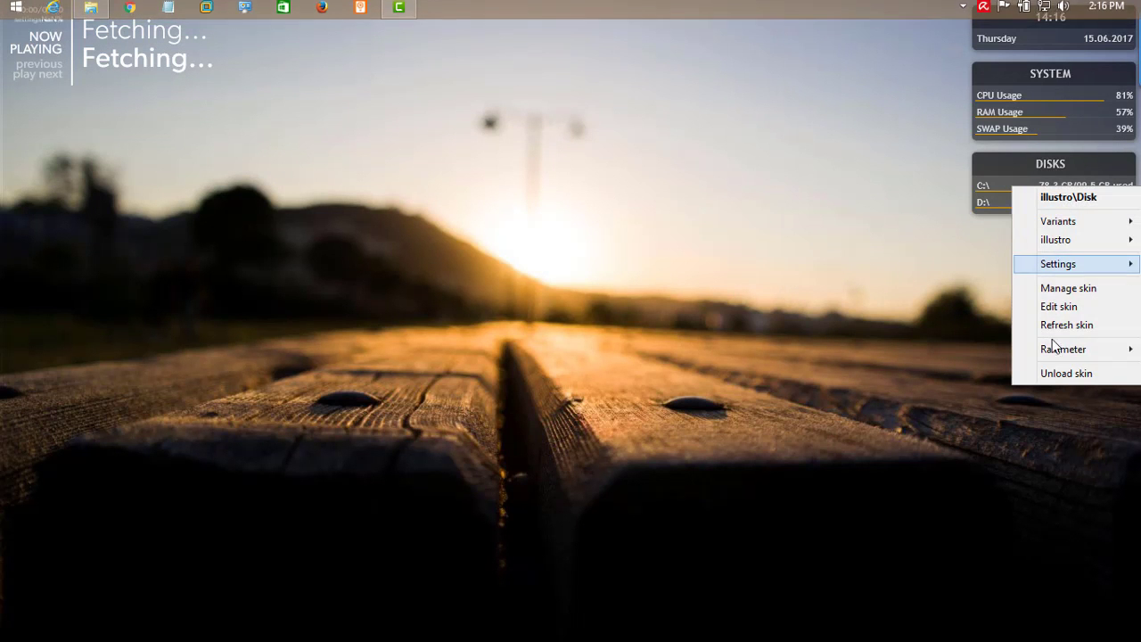
click(1059, 377)
right_click(1028, 113)
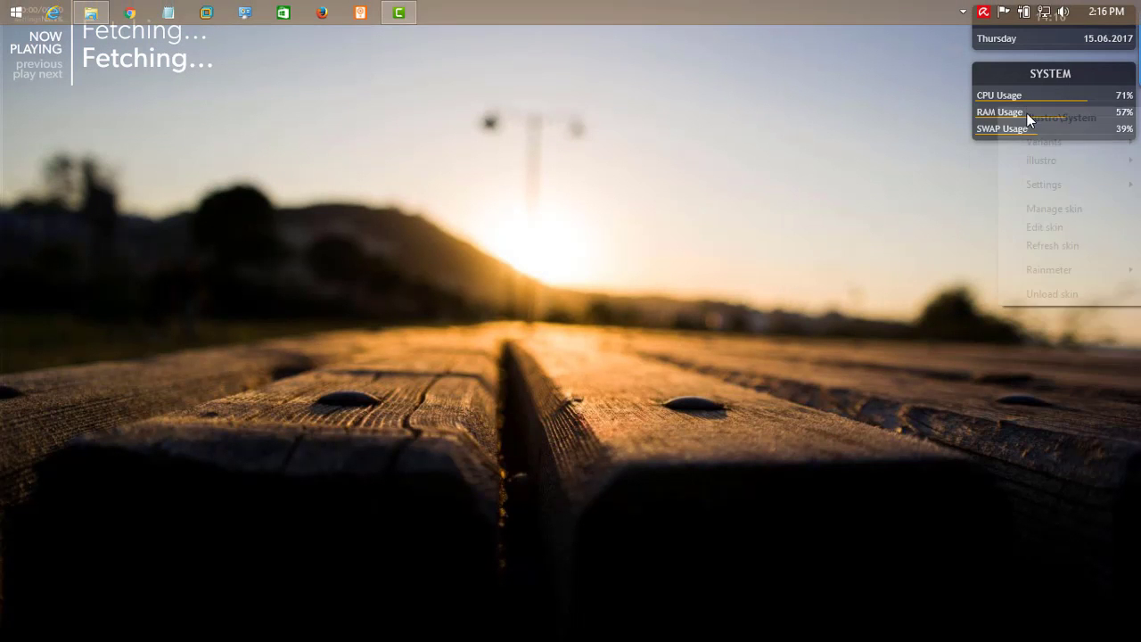
click(1053, 294)
right_click(1015, 30)
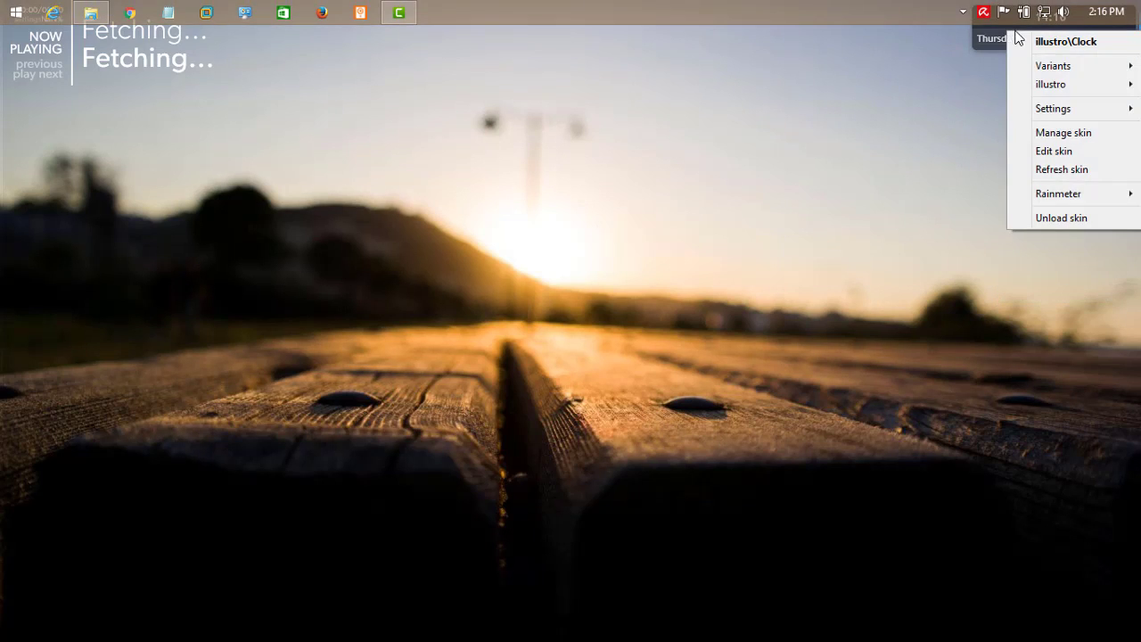
click(1051, 218)
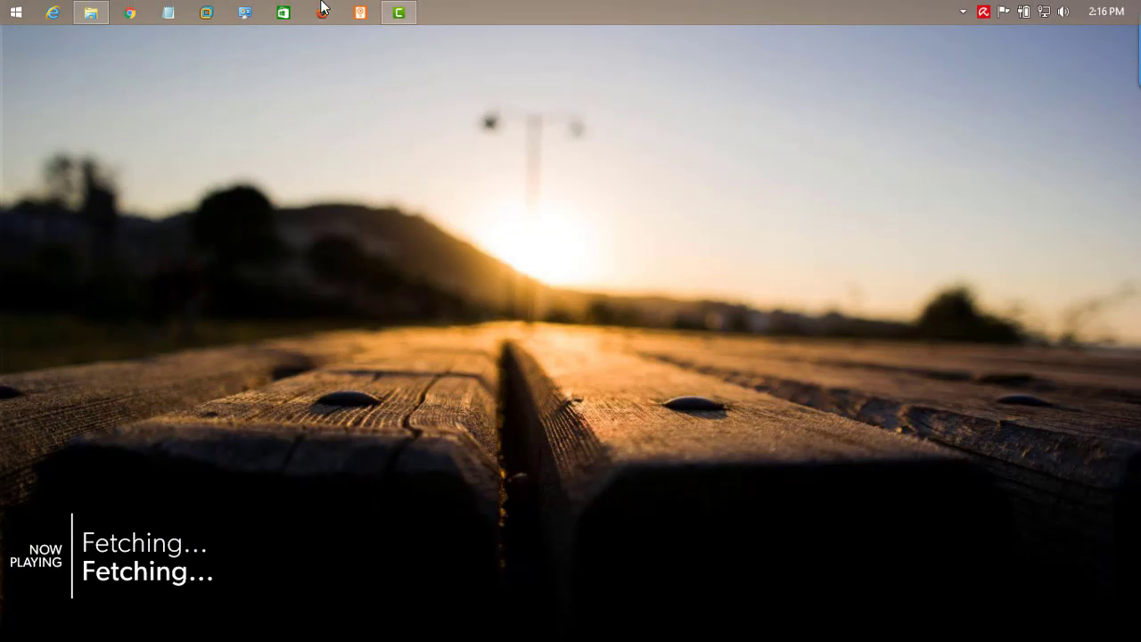
Install the Honeycomb skin package from the rainmeter theme folder.
click(90, 13)
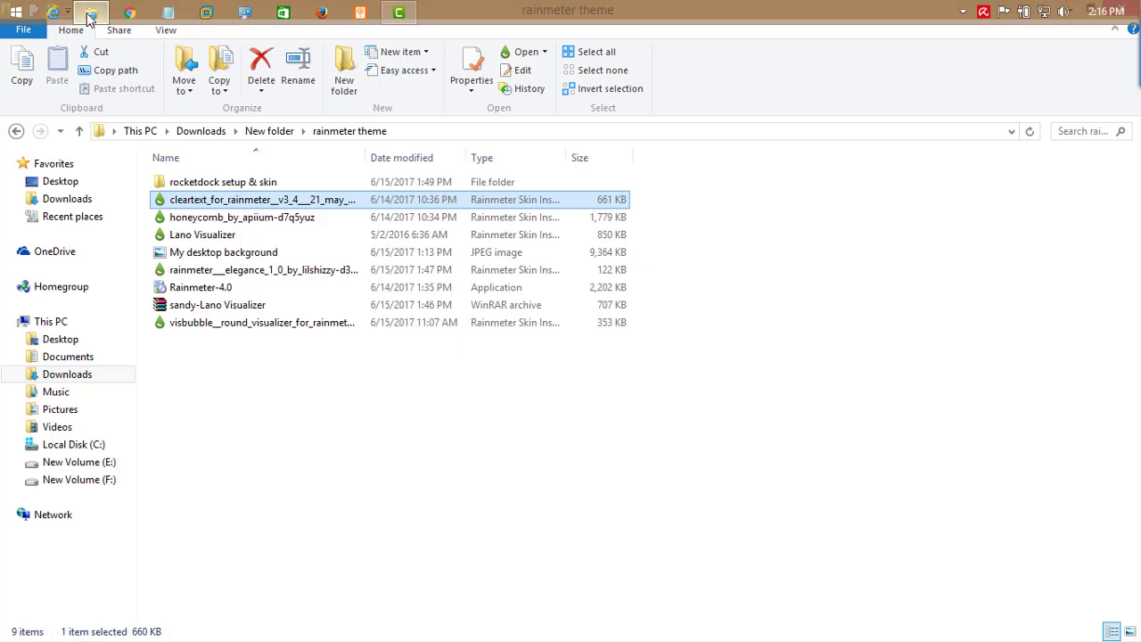
click(214, 219)
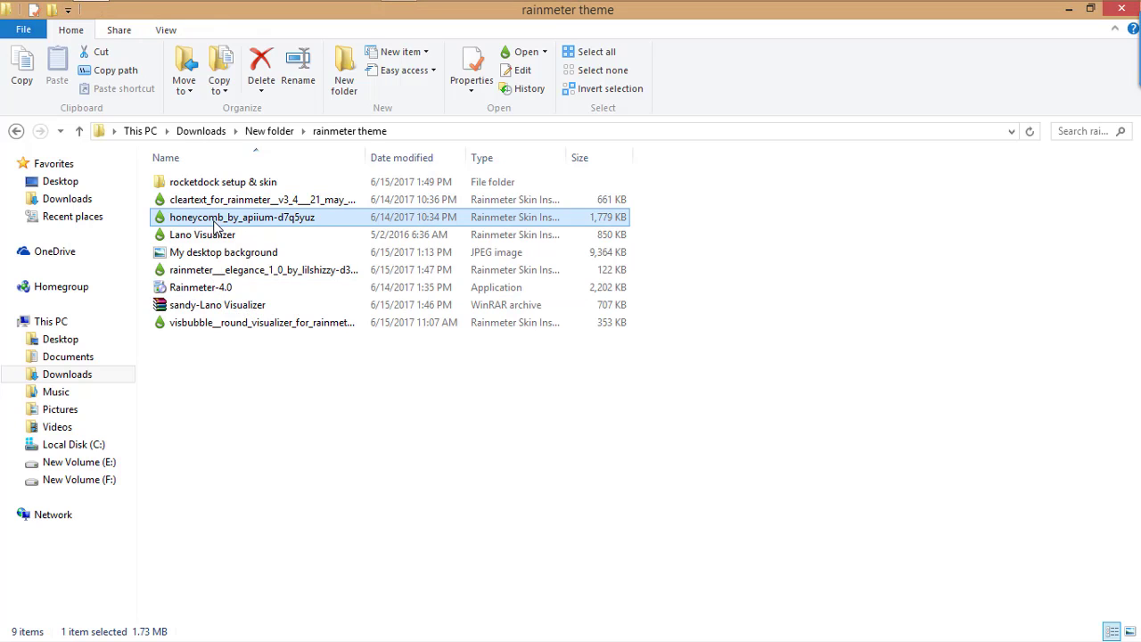
double_click(215, 219)
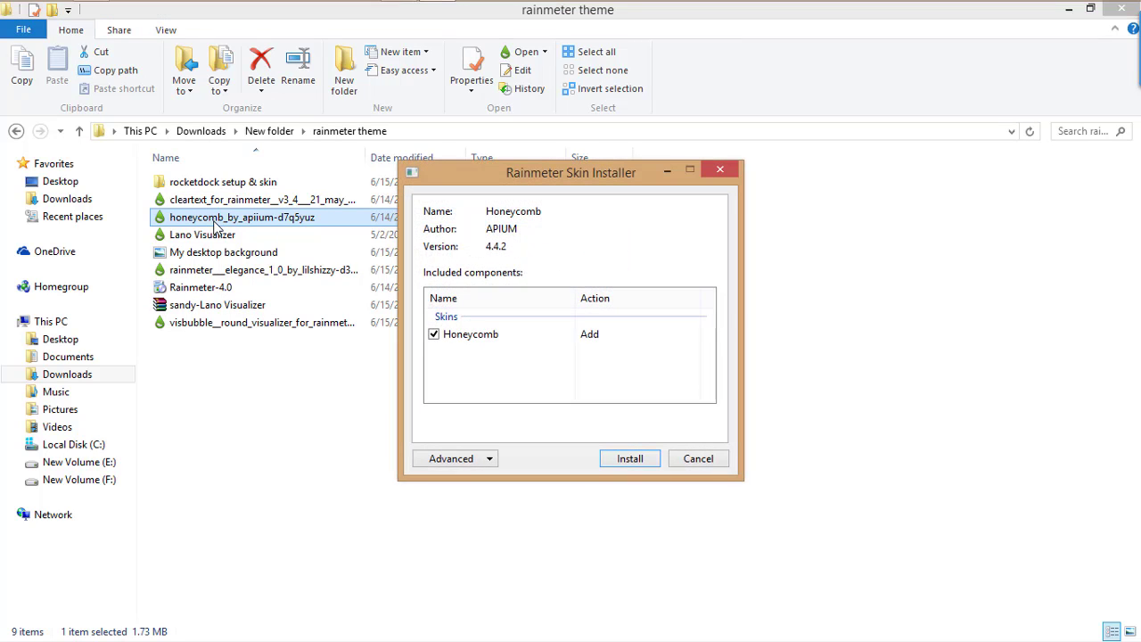
click(612, 460)
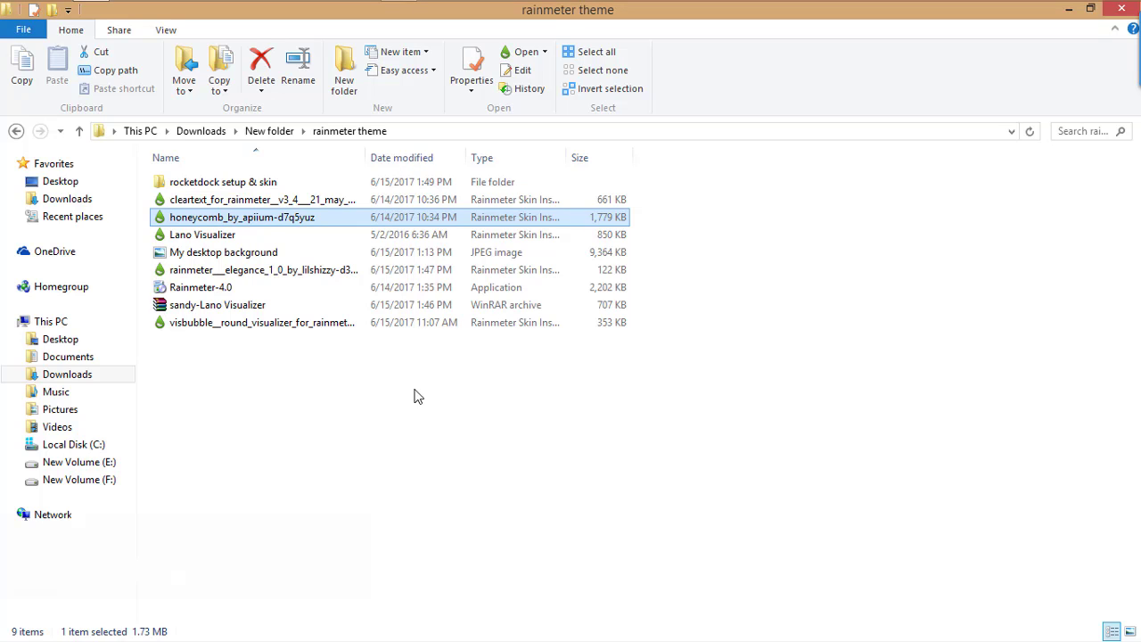
click(405, 391)
Install the Lano Visualizer skin, then open the Elegance package in the Skin Installer.
click(194, 236)
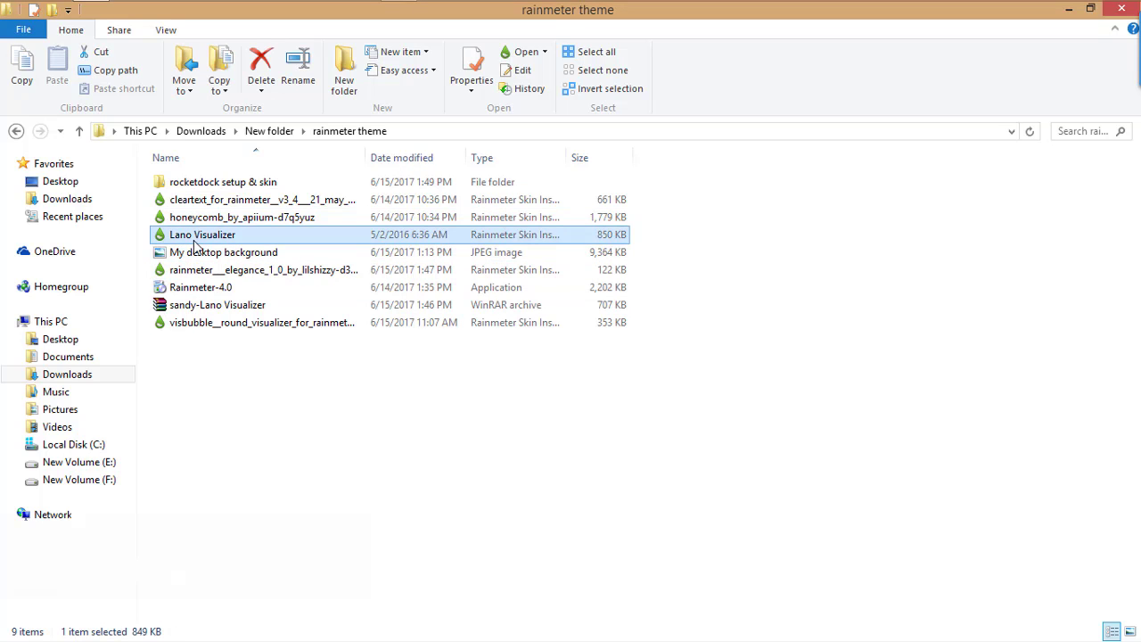
double_click(194, 239)
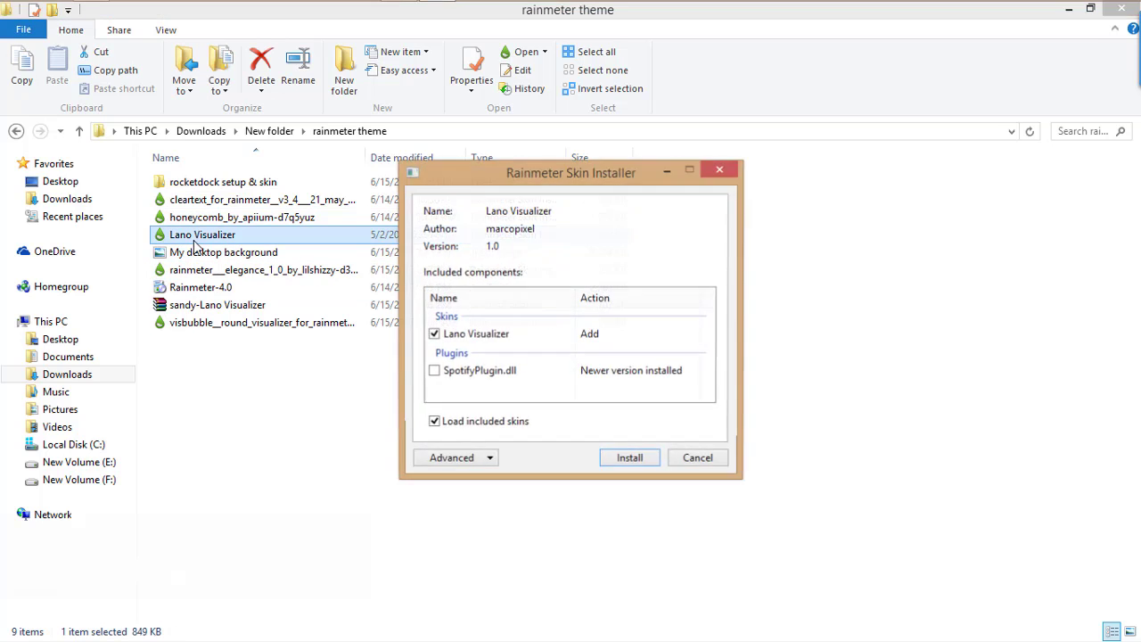
click(624, 458)
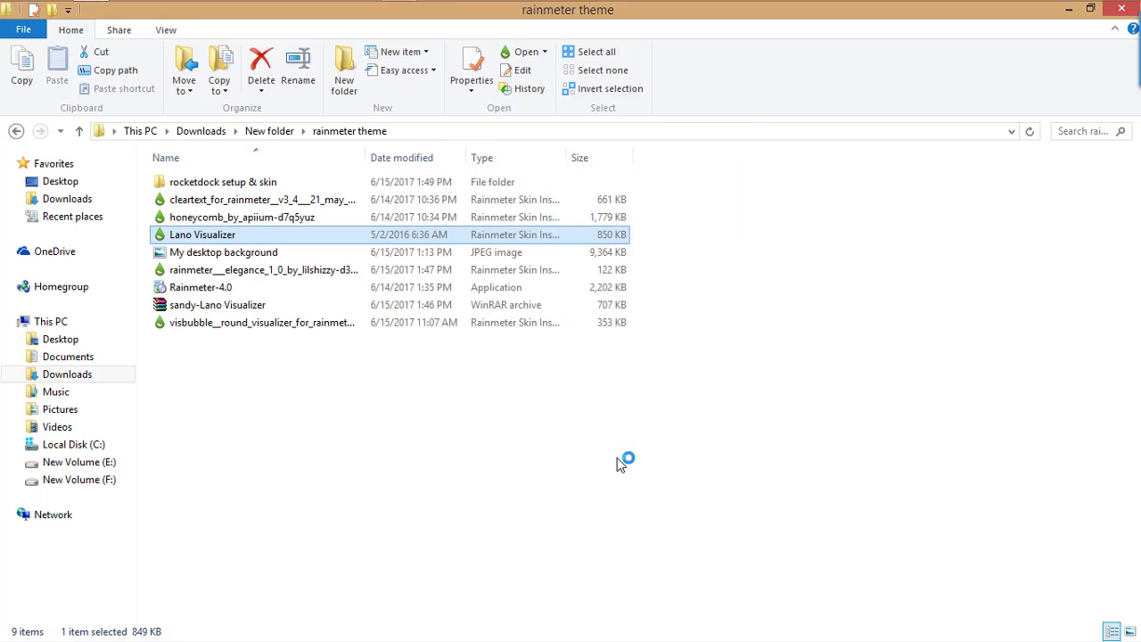
click(228, 273)
double_click(228, 273)
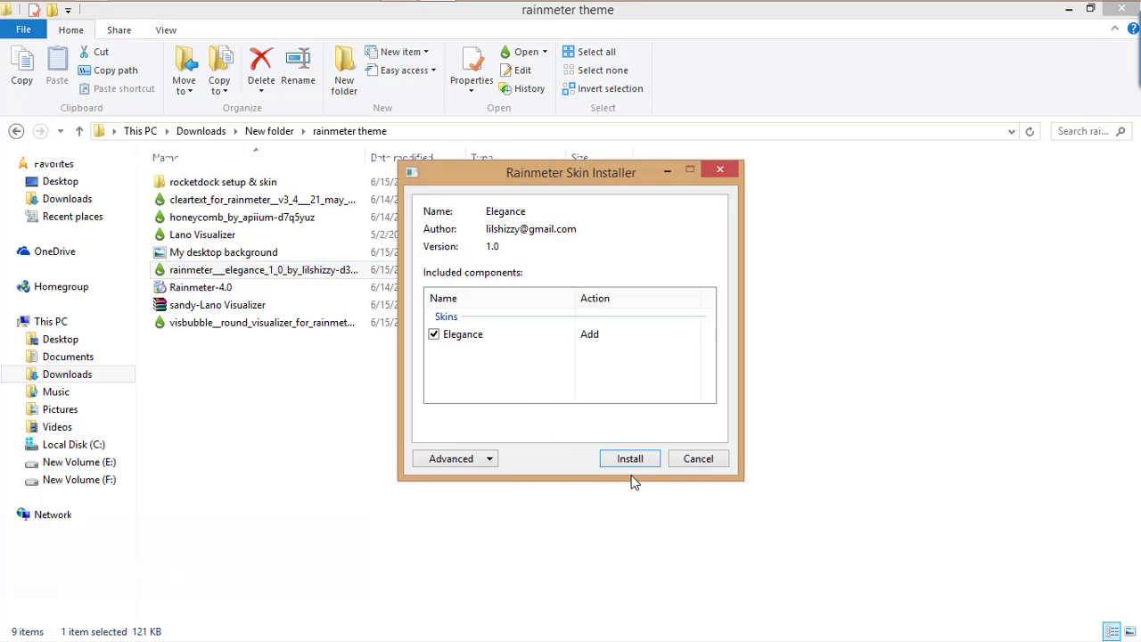
Confirm the Elegance install, then open and install the VisBubble .rmskin package.
click(629, 458)
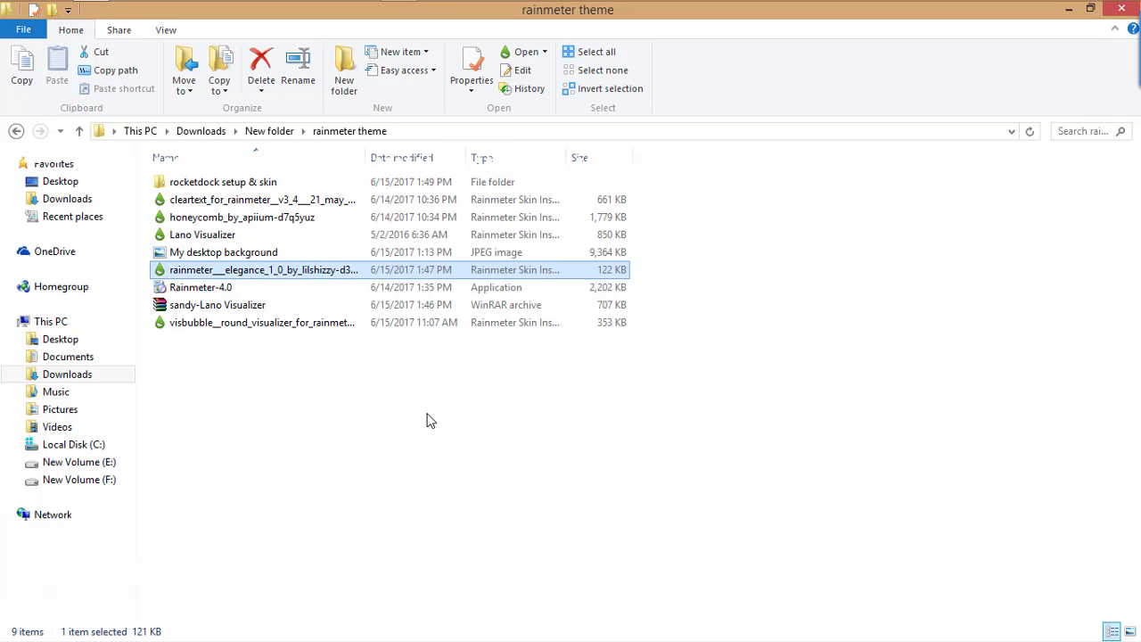
click(392, 403)
click(231, 325)
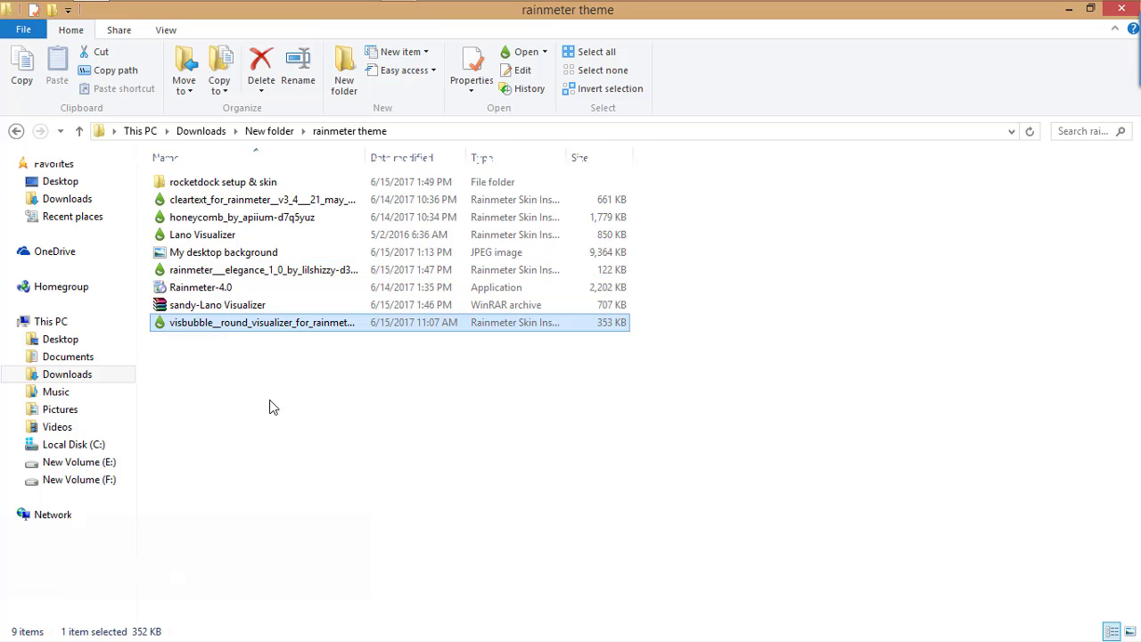
key(Return)
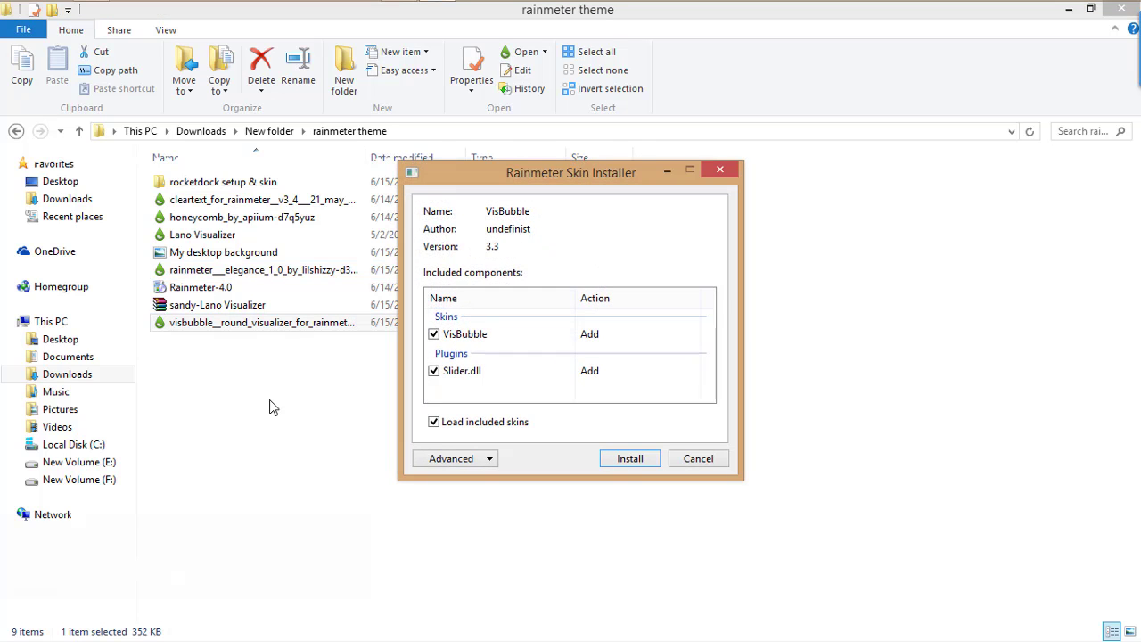
click(606, 461)
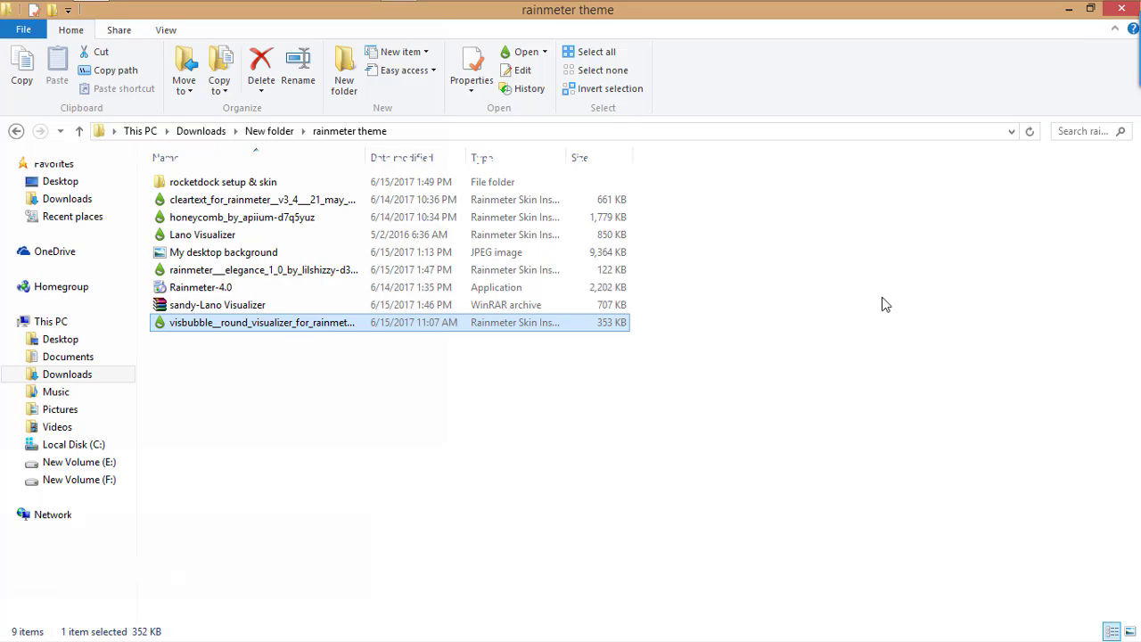
Minimize Explorer and unload the VisBubble skin from the desktop.
click(1070, 10)
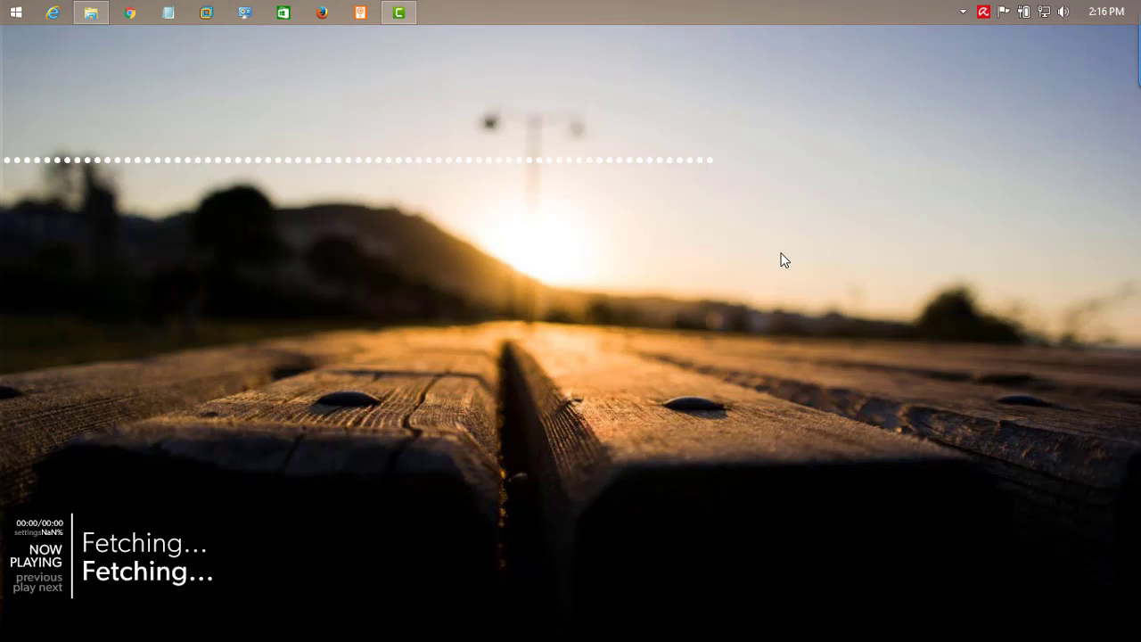
right_click(322, 167)
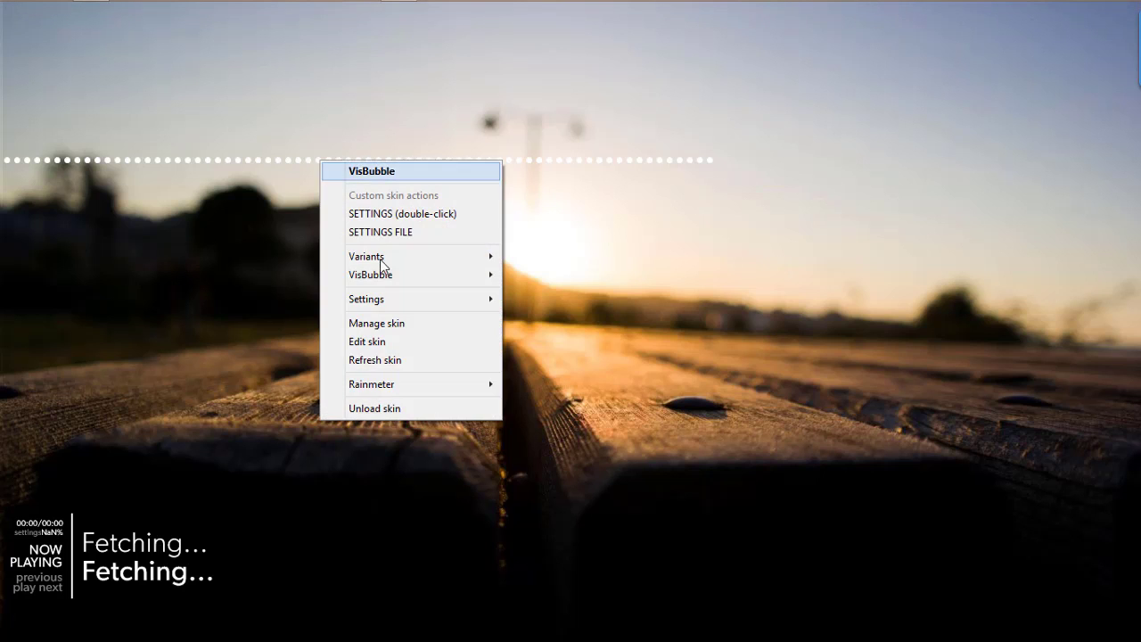
click(385, 409)
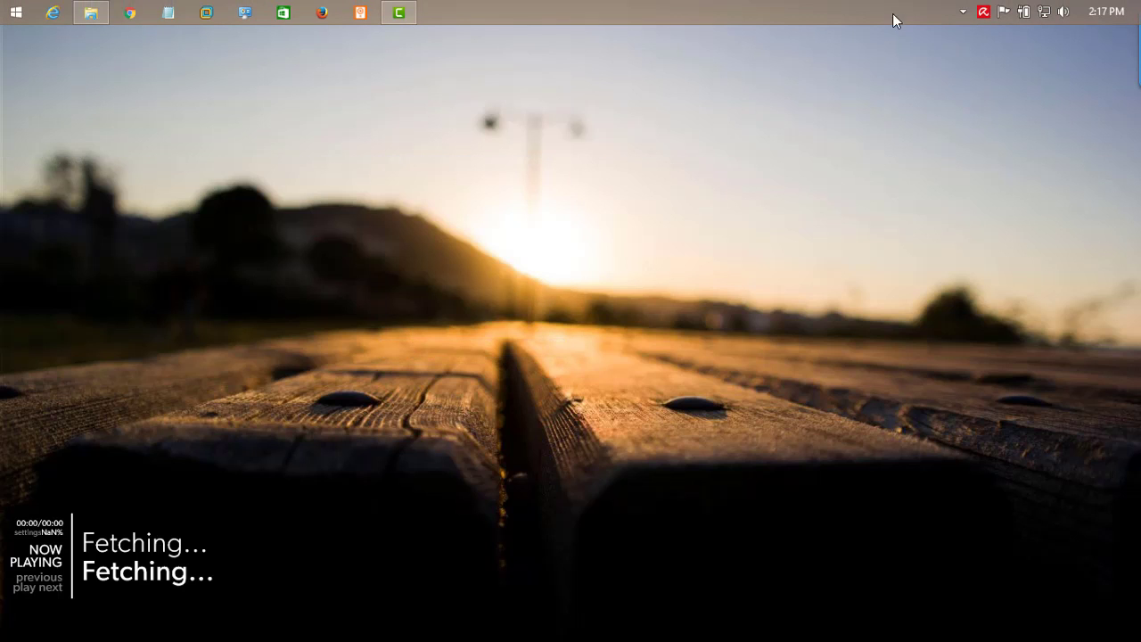
Open Manage Rainmeter from the tray and load Cleartext Pure.ini.
click(963, 12)
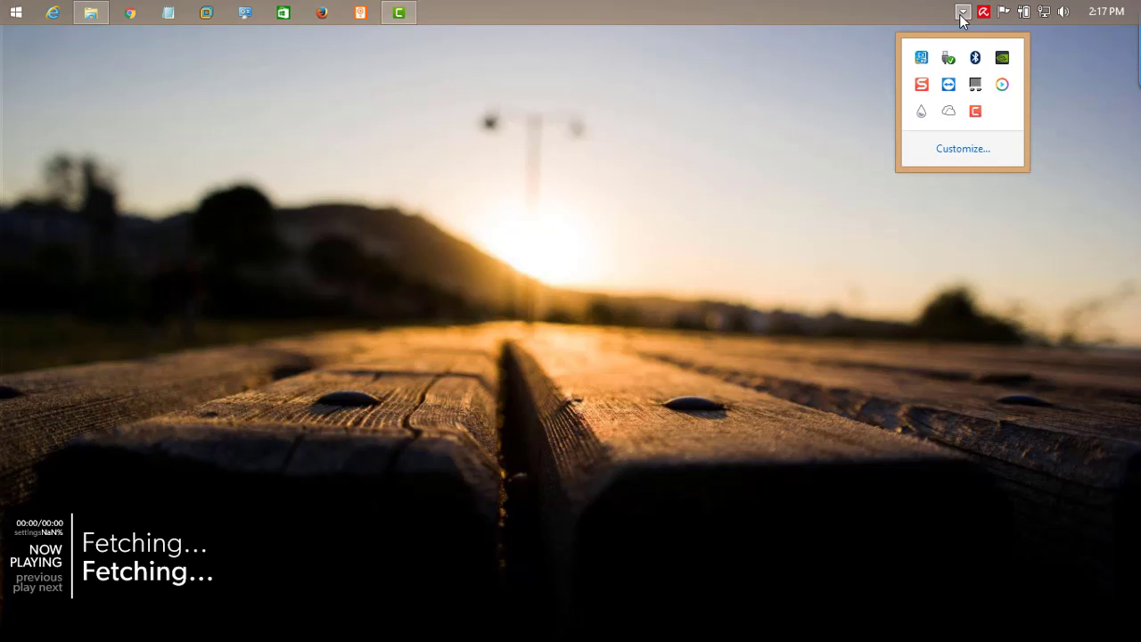
click(921, 114)
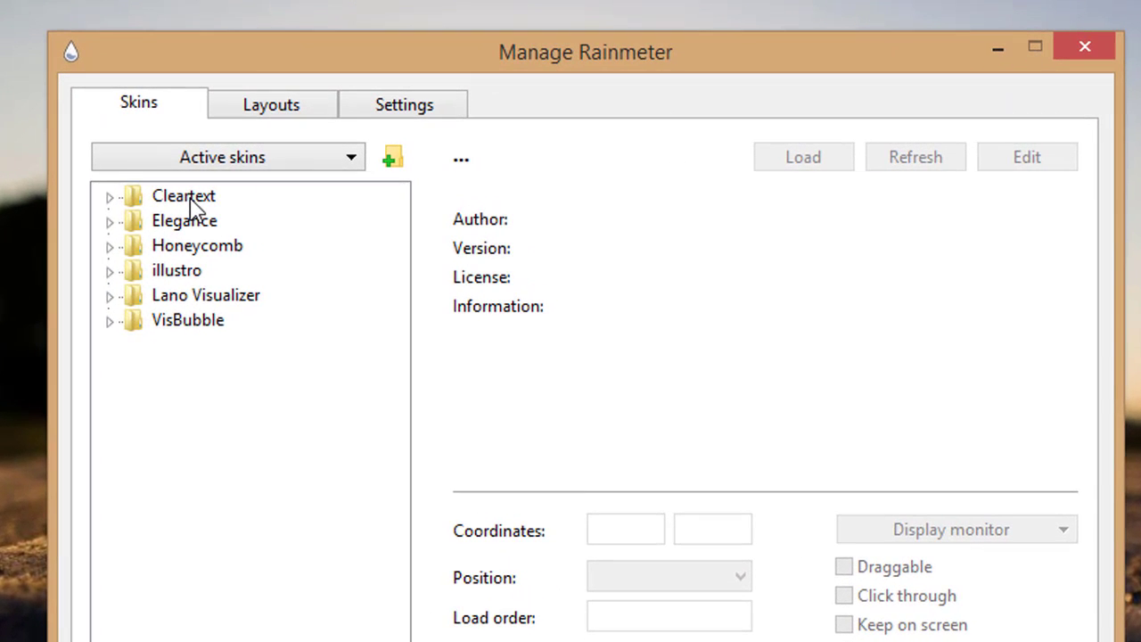
double_click(188, 198)
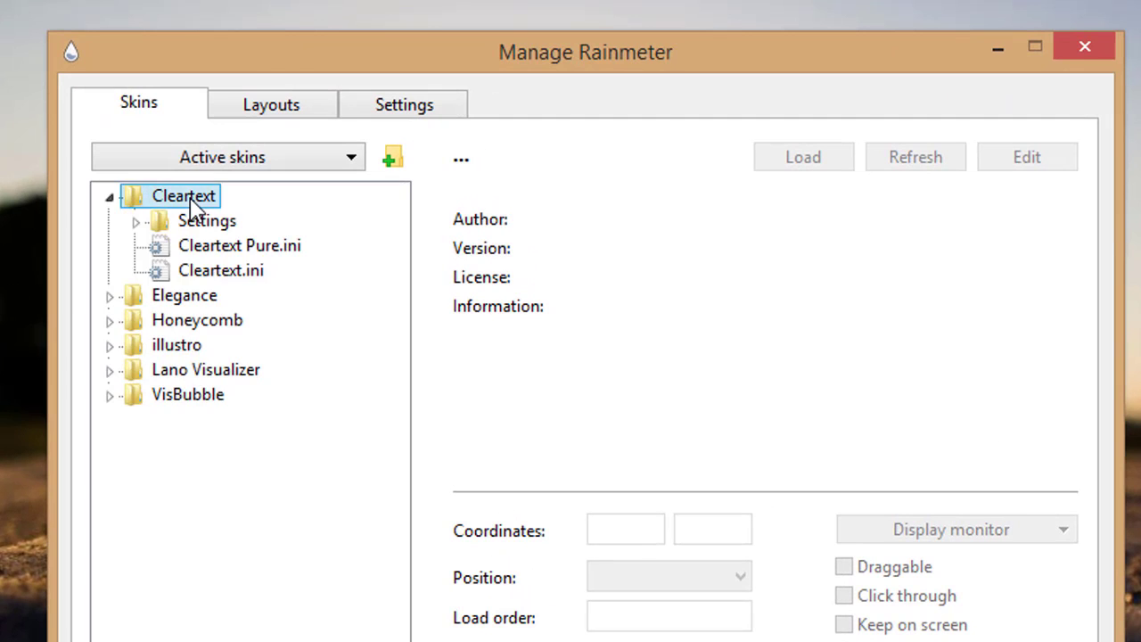
click(225, 252)
double_click(225, 251)
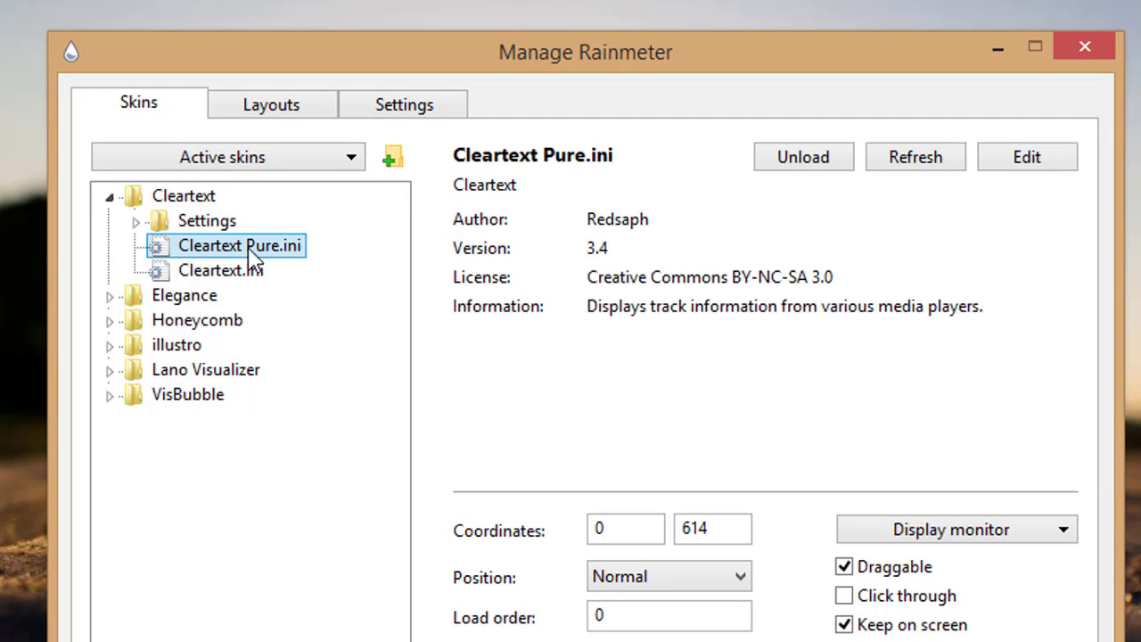
Unload Cleartext Pure.ini and load the regular Cleartext.ini instead.
click(805, 165)
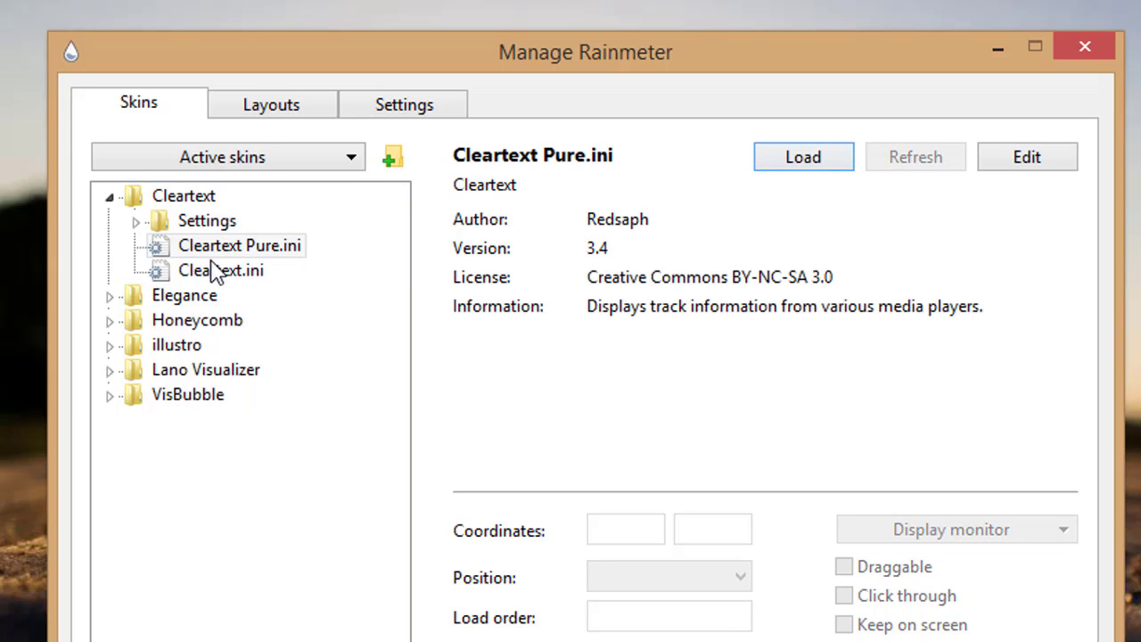
click(218, 275)
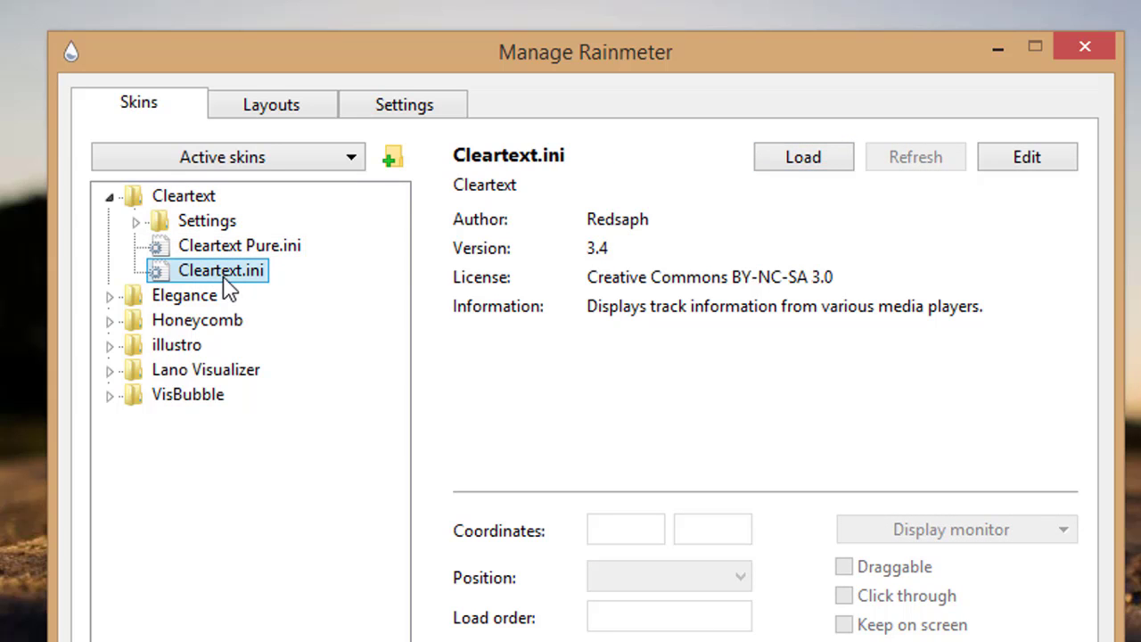
double_click(224, 275)
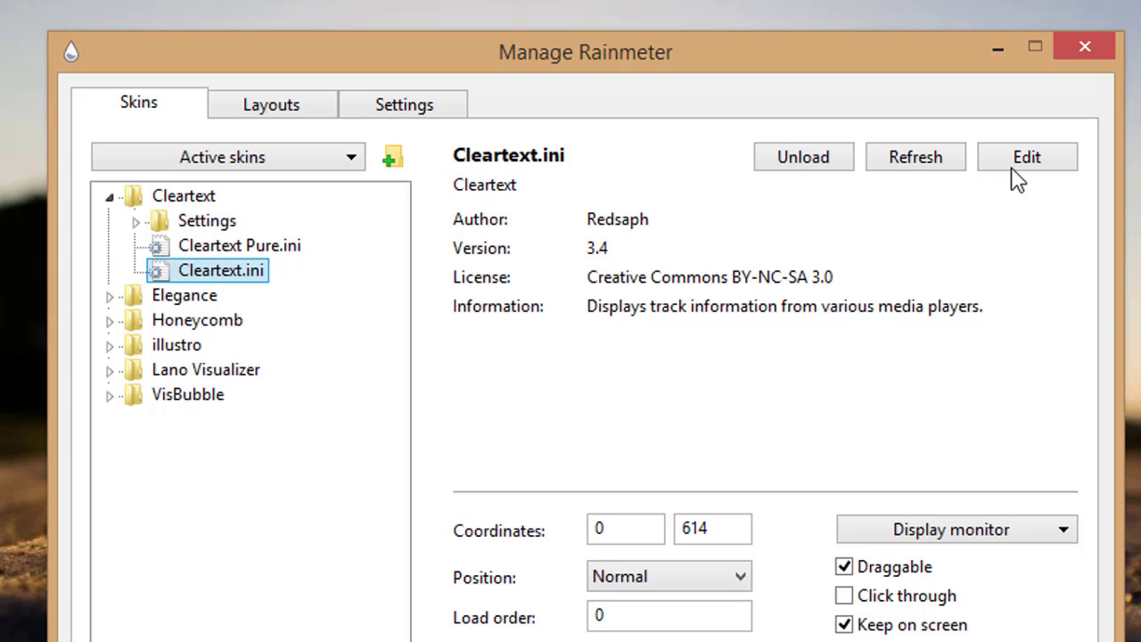
click(109, 296)
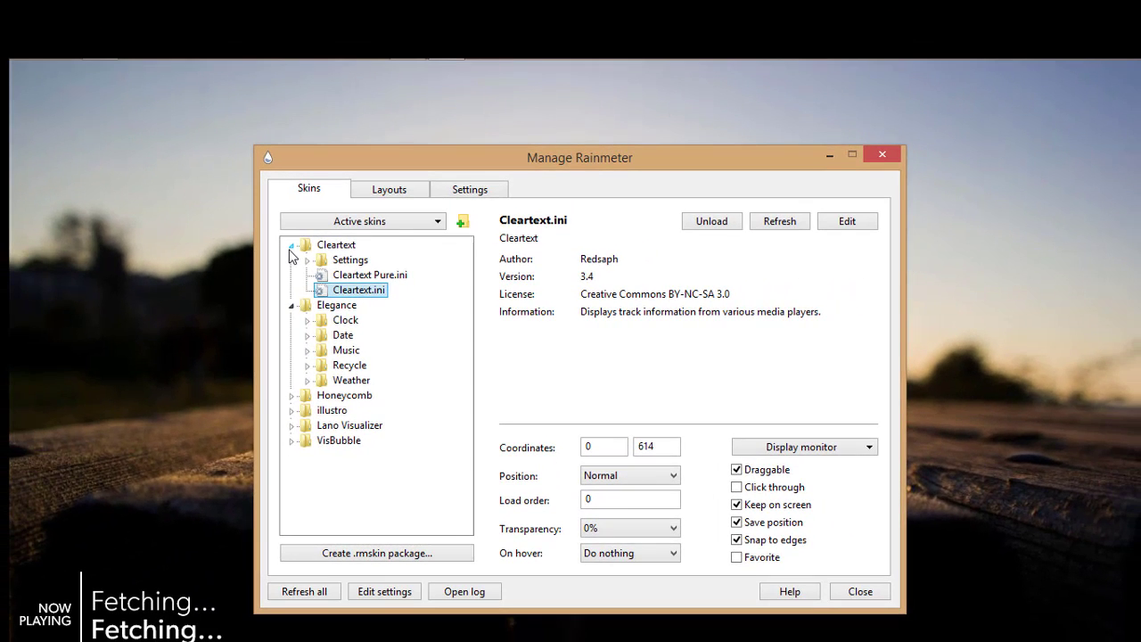
Load Elegance Clock_white_big.ini and Date_white1.ini onto the desktop.
click(290, 245)
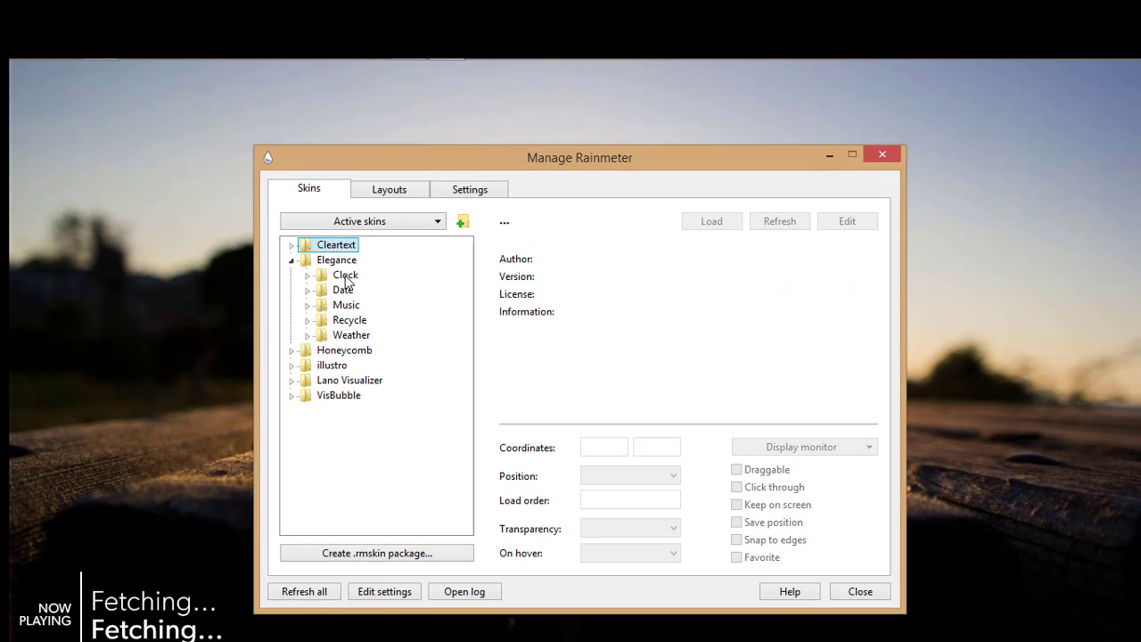
double_click(346, 276)
double_click(389, 292)
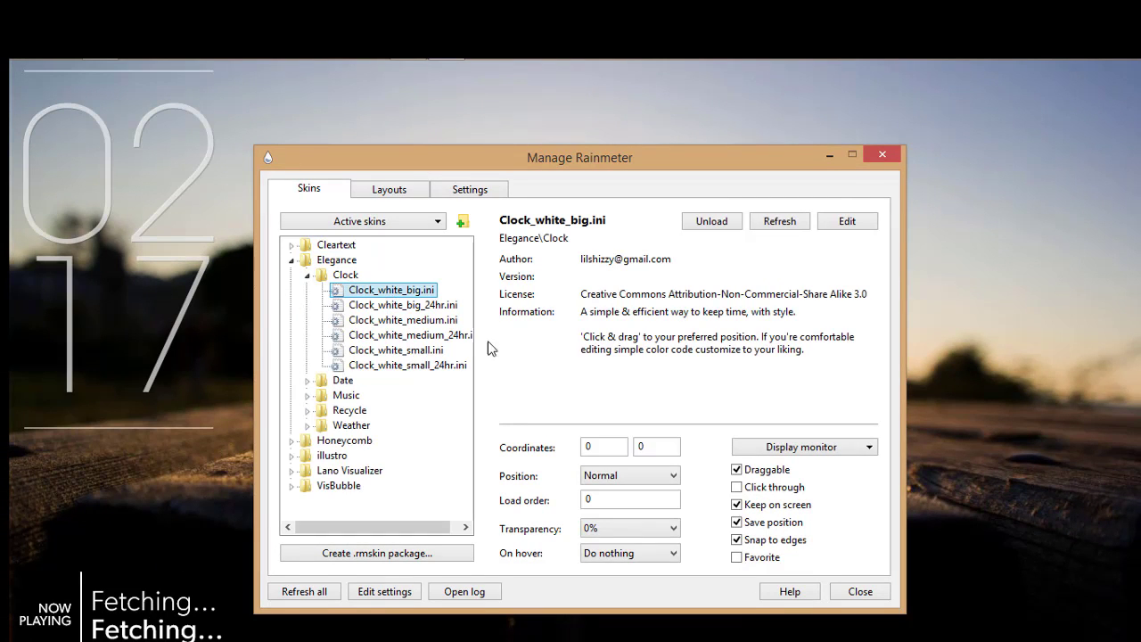
click(307, 275)
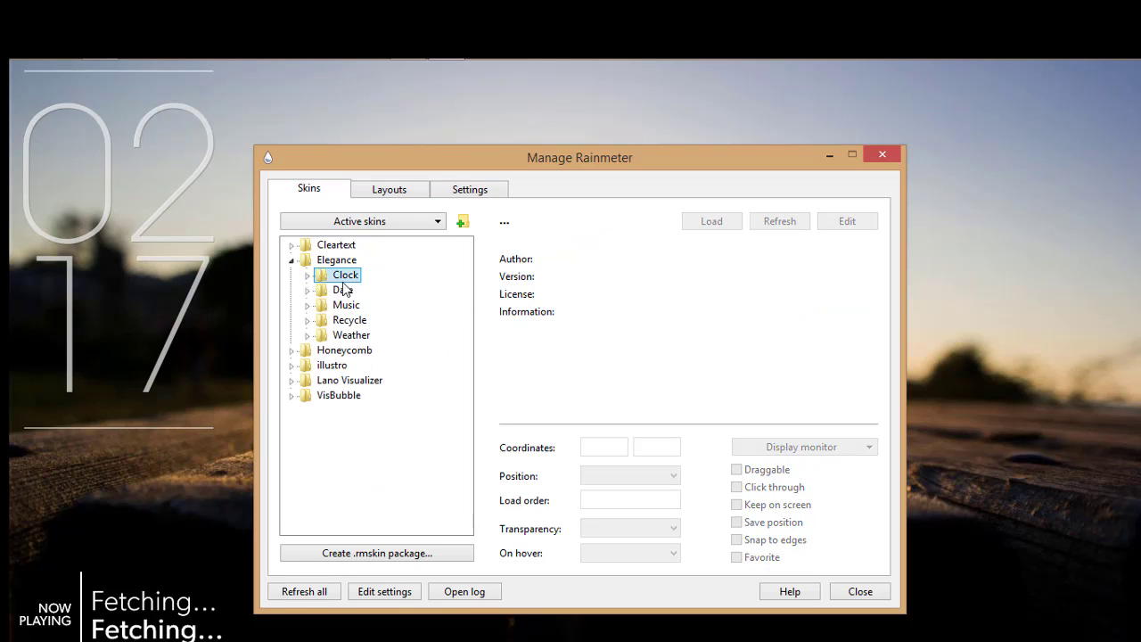
click(307, 289)
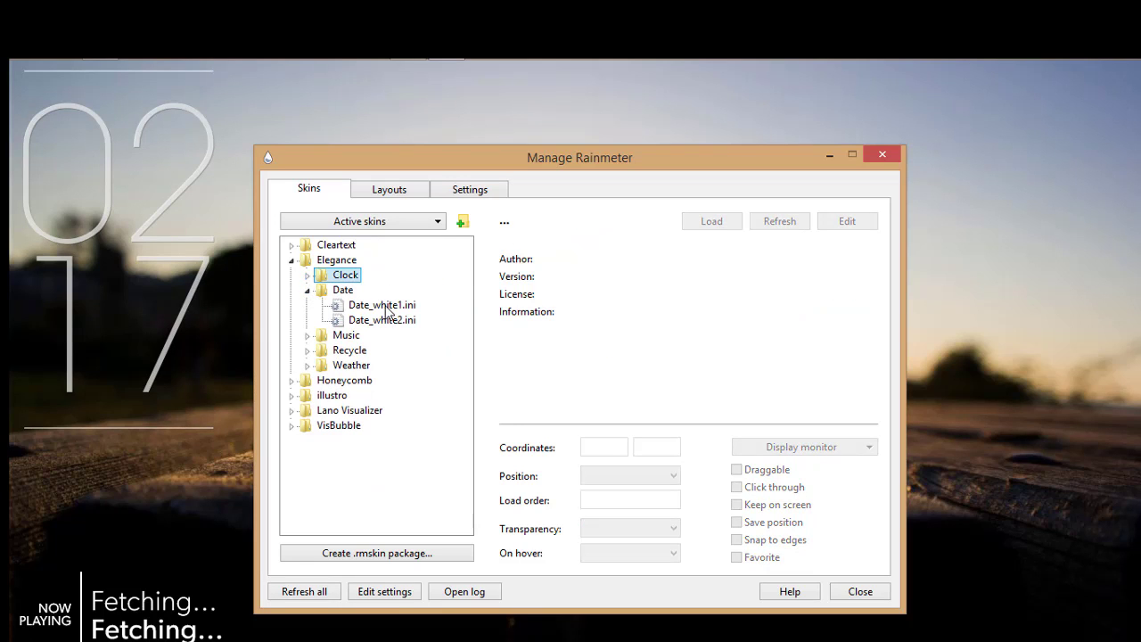
click(384, 305)
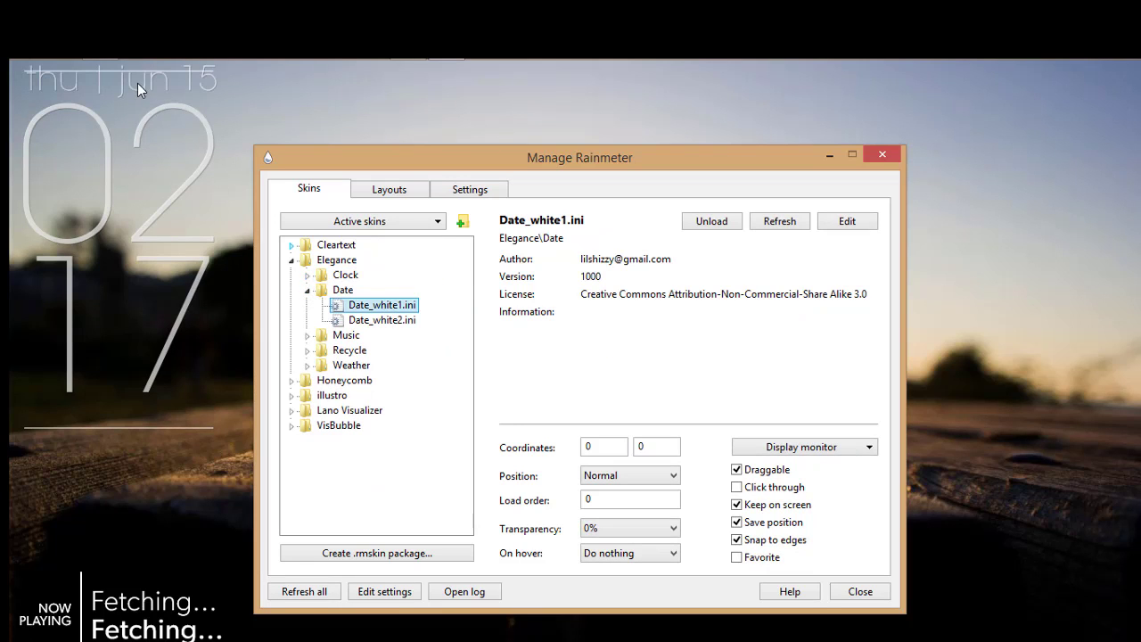
Move the skin manager aside to reveal the clock and collapse the Clock and Date folders.
click(137, 83)
drag(669, 161, 911, 152)
click(223, 85)
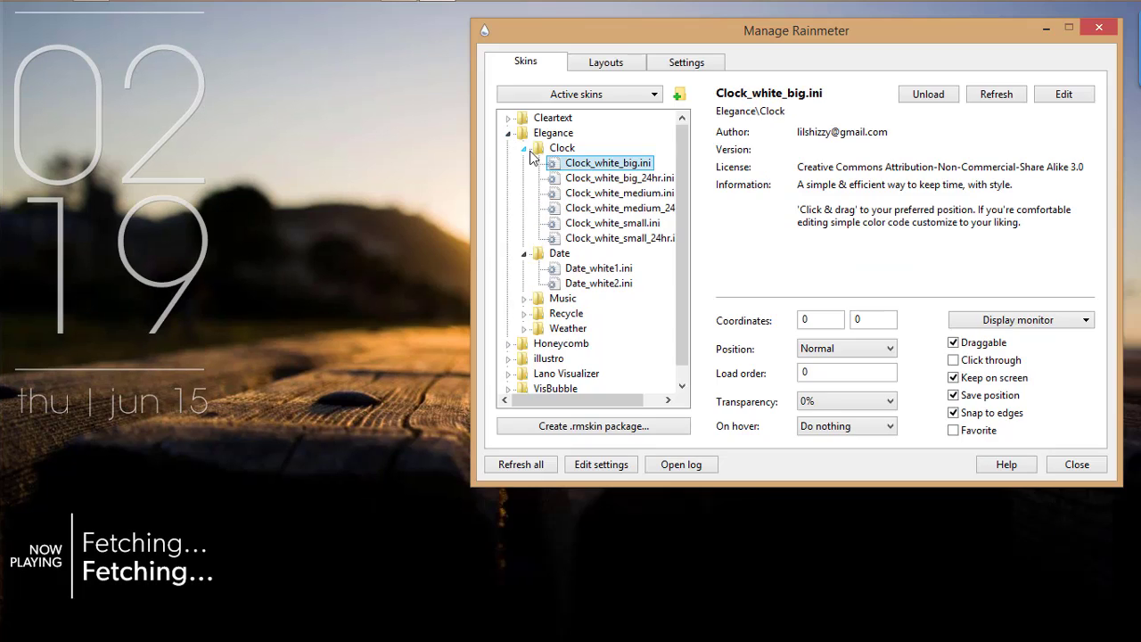
click(526, 149)
click(524, 163)
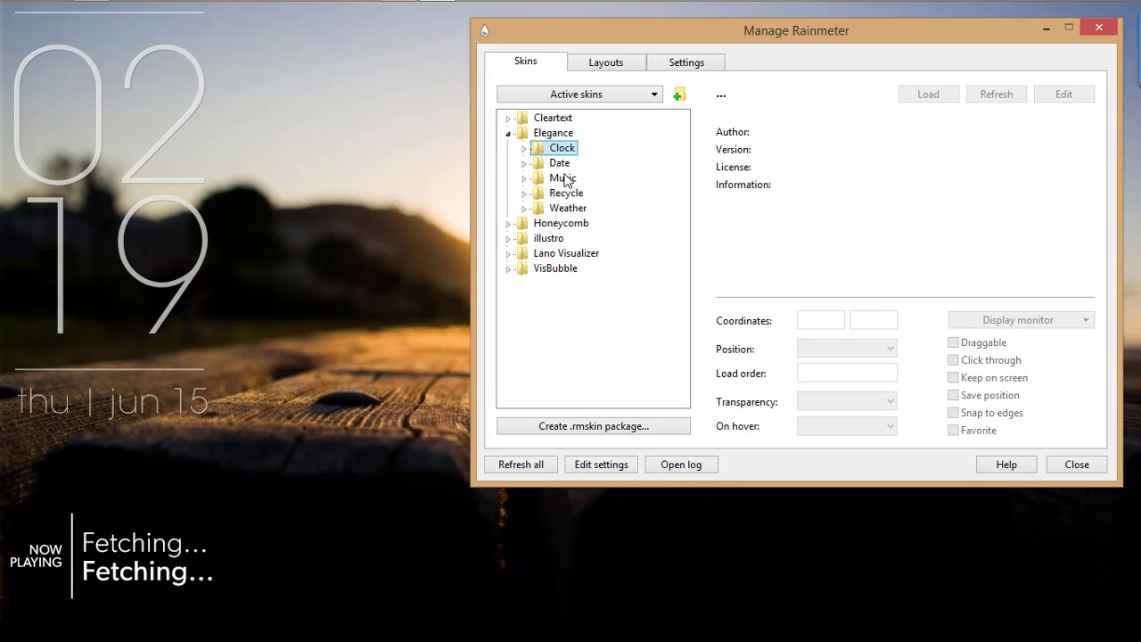
Load then unload the Elegance iTunes player, and expand the Honeycomb folder.
click(525, 178)
double_click(571, 193)
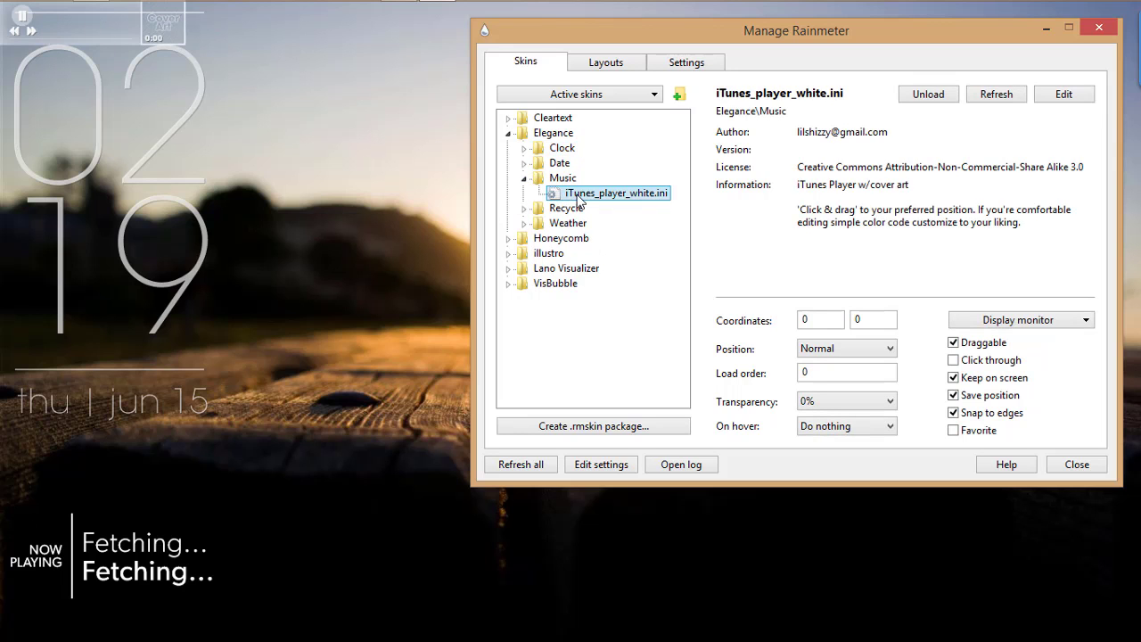
double_click(578, 198)
click(524, 180)
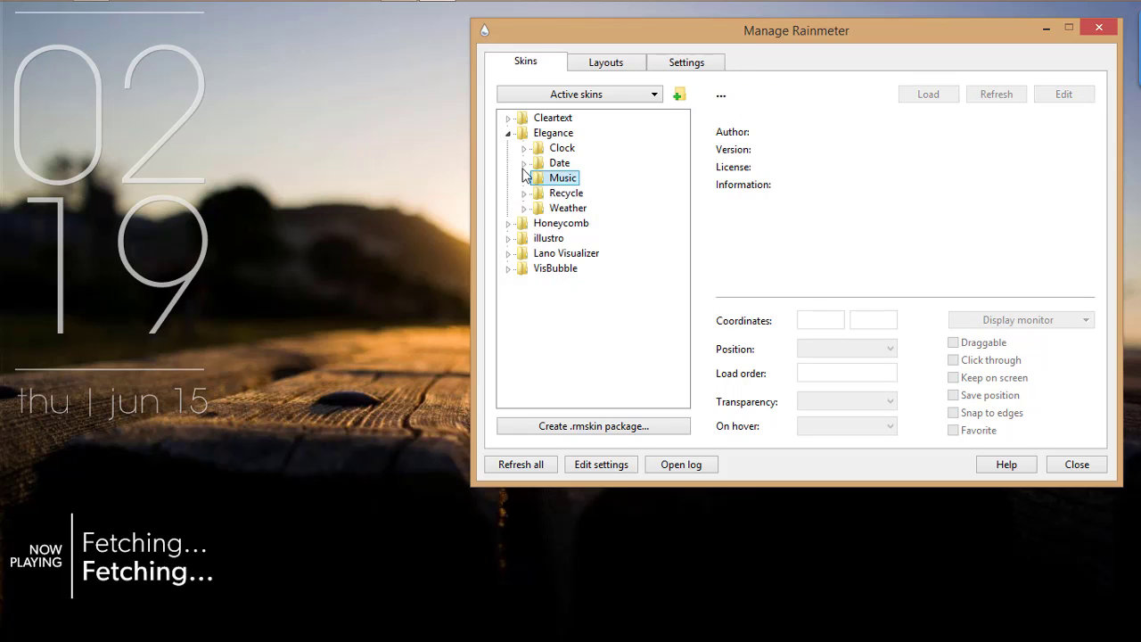
click(508, 133)
click(510, 149)
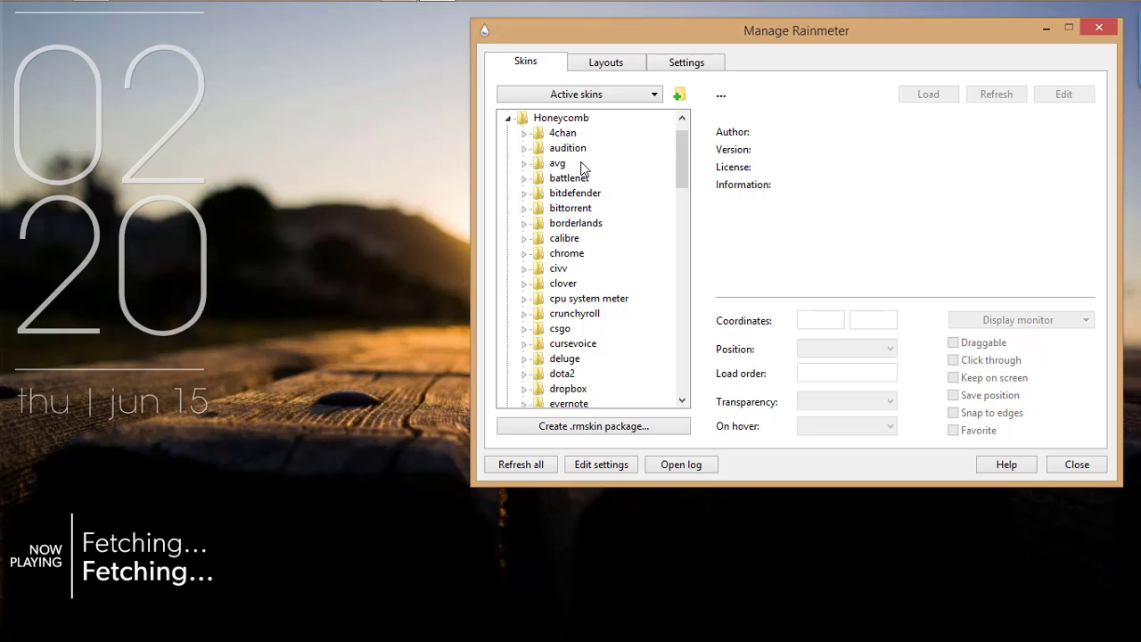
Load the Honeycomb chrome hexagon and place it beside the Elegance clock.
click(525, 254)
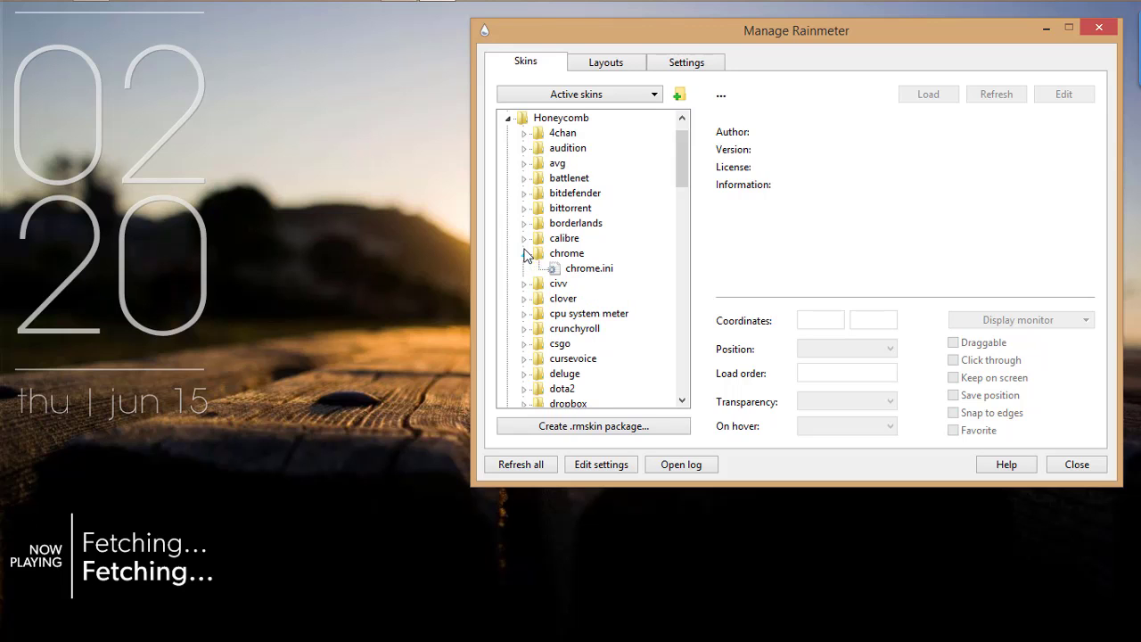
double_click(593, 279)
drag(51, 63, 375, 89)
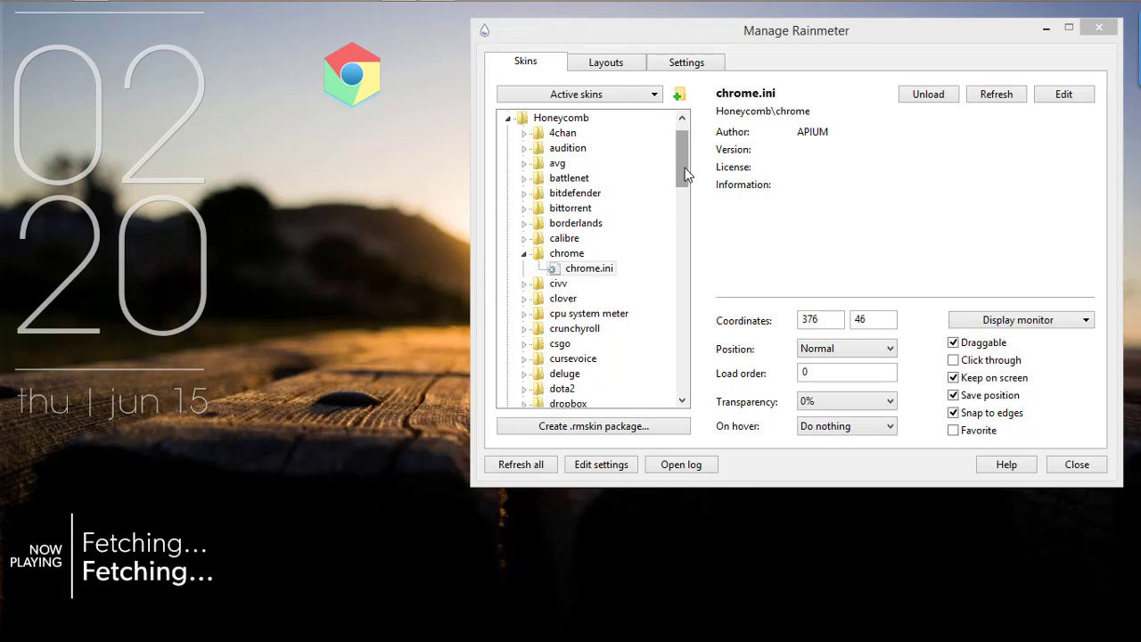
scroll(682, 178, down, 3)
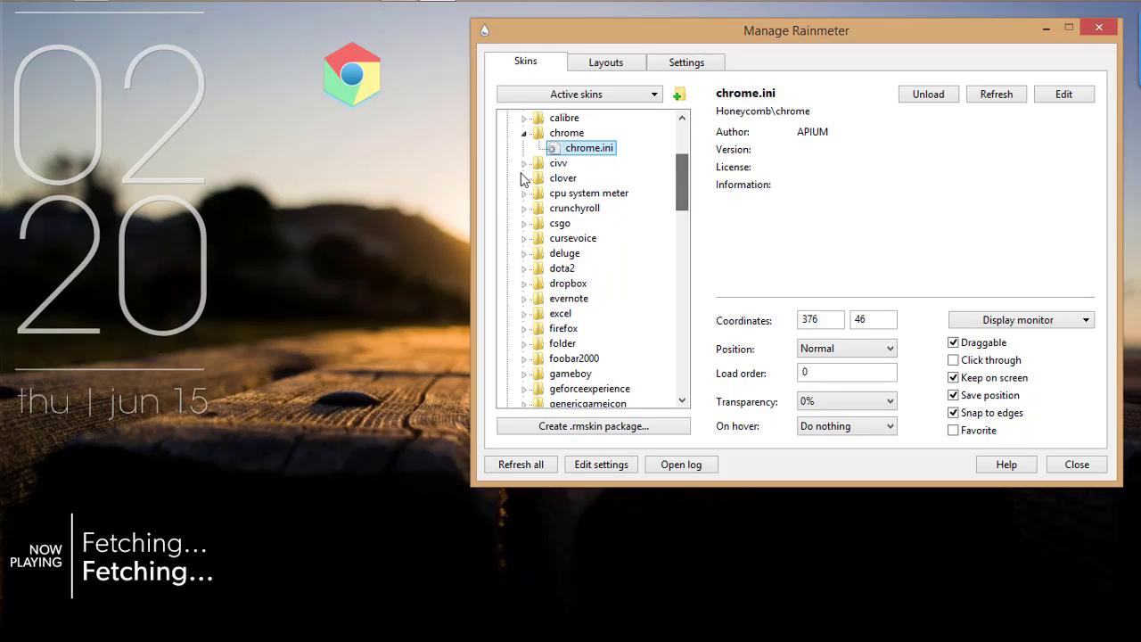
Load the CPU meter and firefox hexagons, placing firefox below the CPU meter.
double_click(560, 194)
double_click(571, 209)
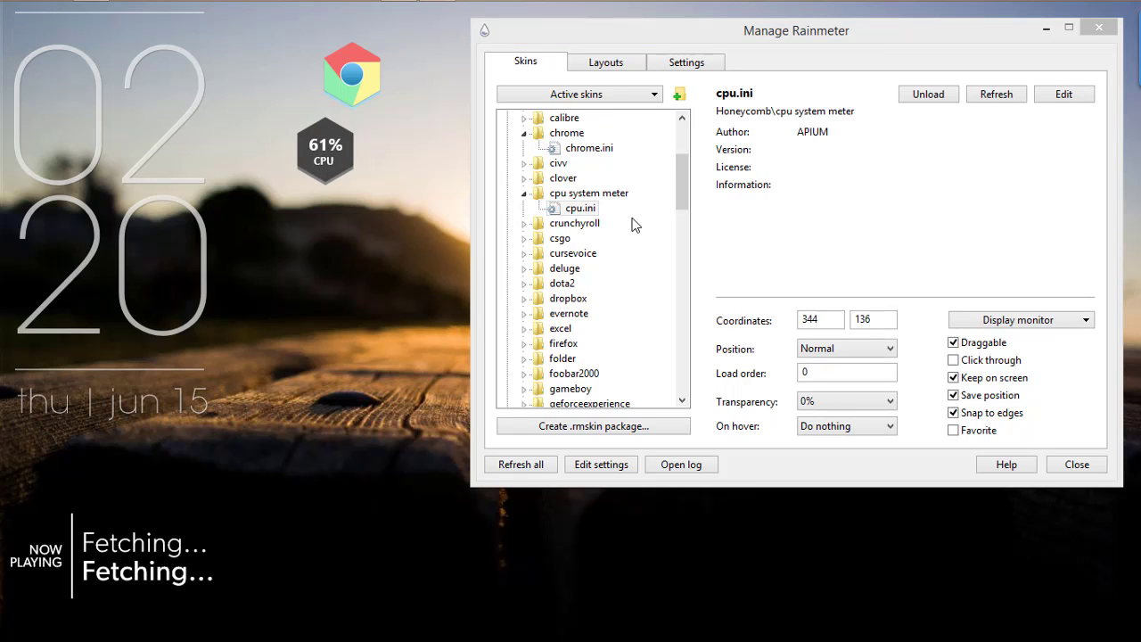
scroll(683, 202, down, 1)
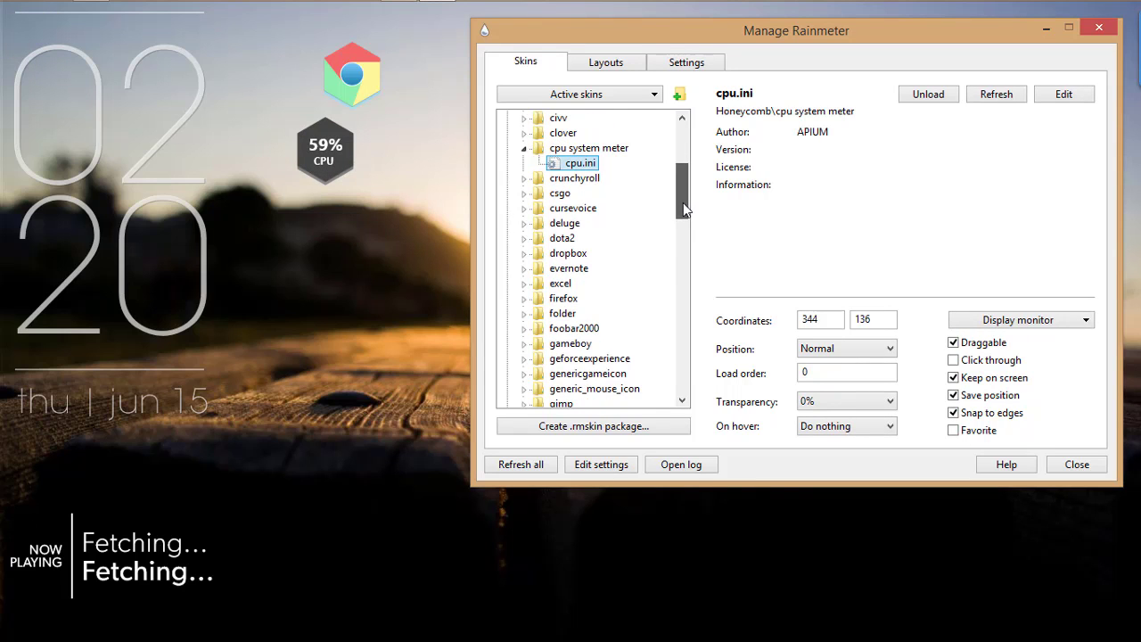
double_click(554, 300)
double_click(584, 314)
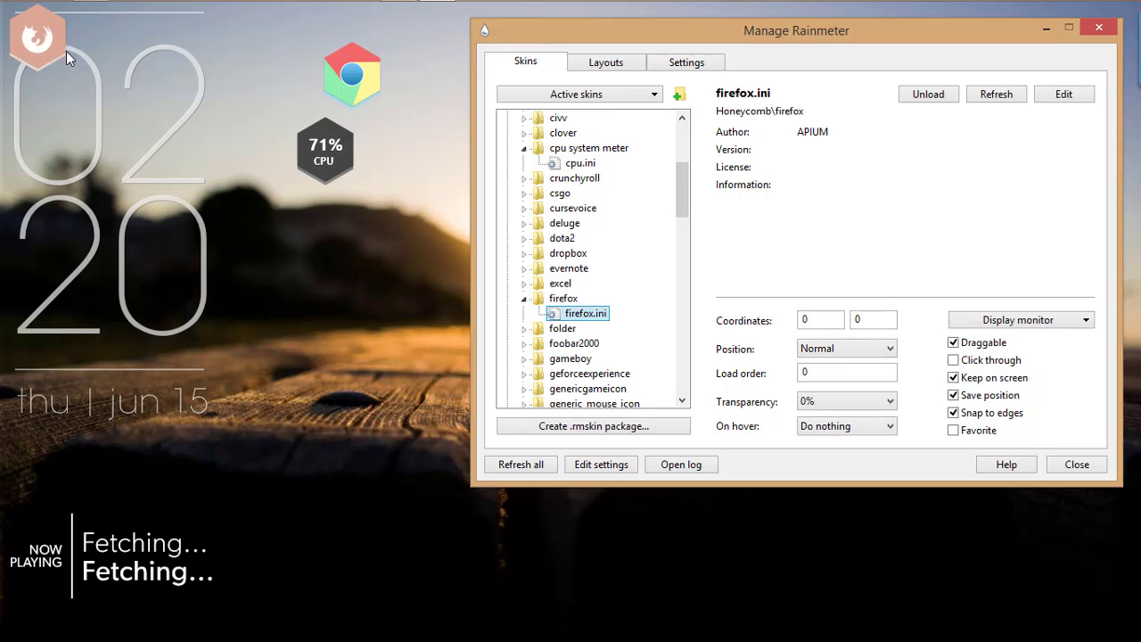
drag(272, 199, 290, 221)
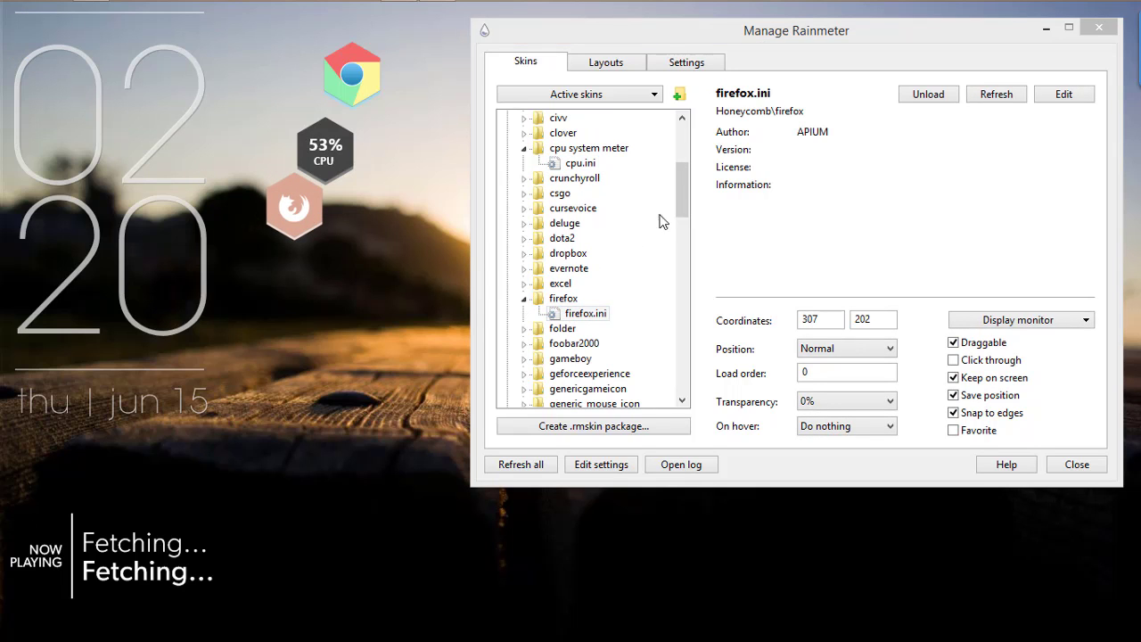
drag(683, 204, 671, 272)
Add the notepad and music hexagons next to and below the firefox tile.
double_click(568, 314)
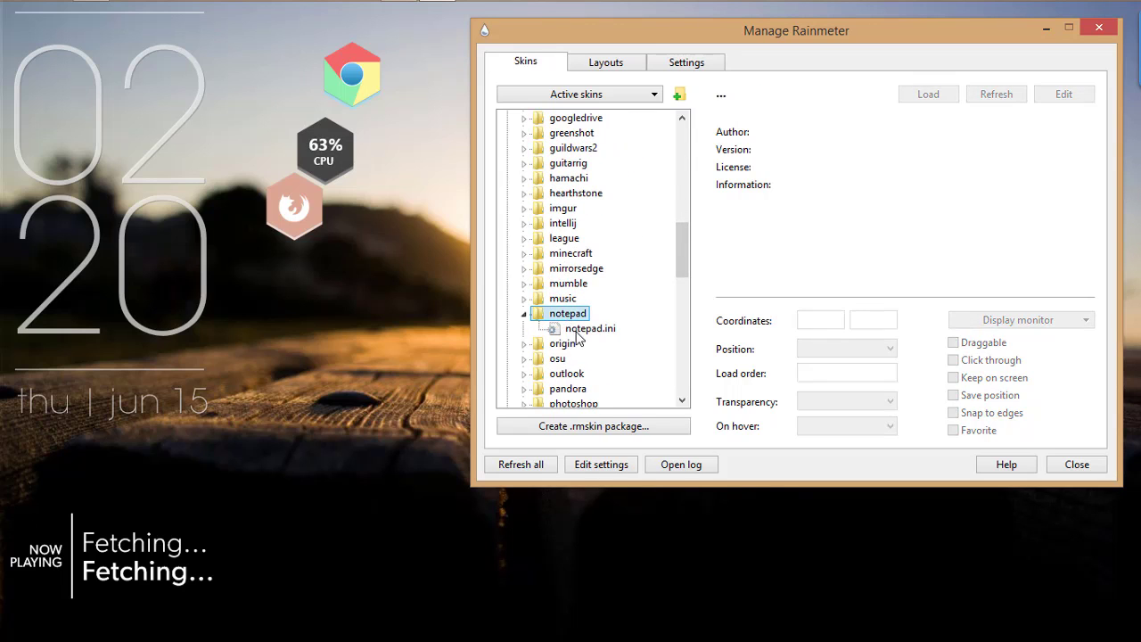
click(579, 329)
drag(37, 43, 374, 221)
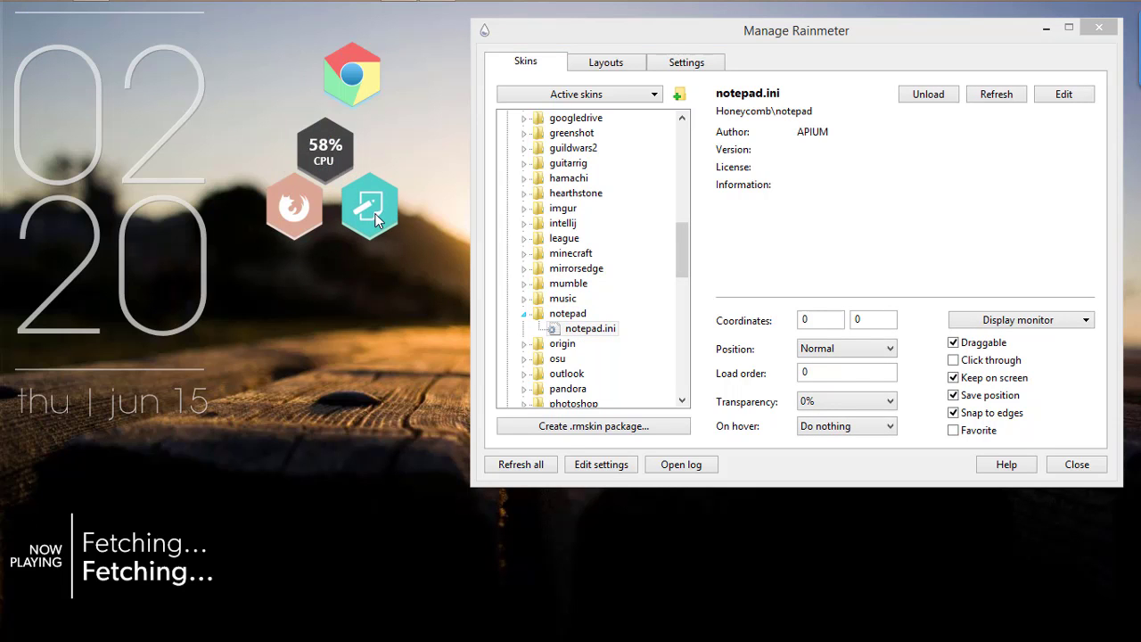
double_click(569, 299)
double_click(578, 316)
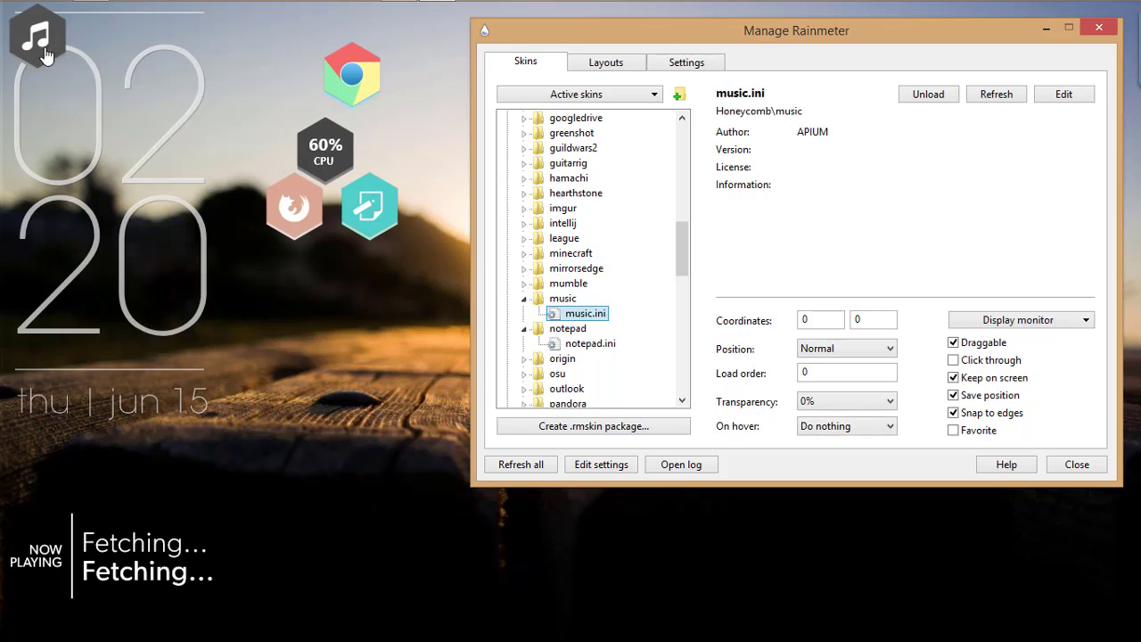
drag(38, 35, 322, 324)
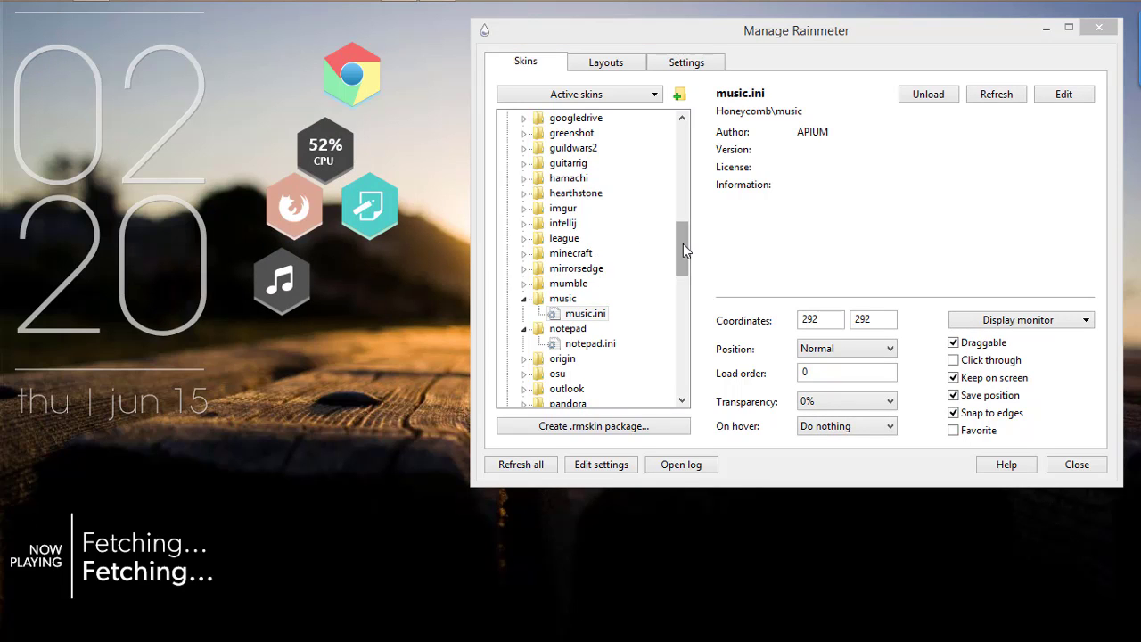
drag(683, 247, 678, 291)
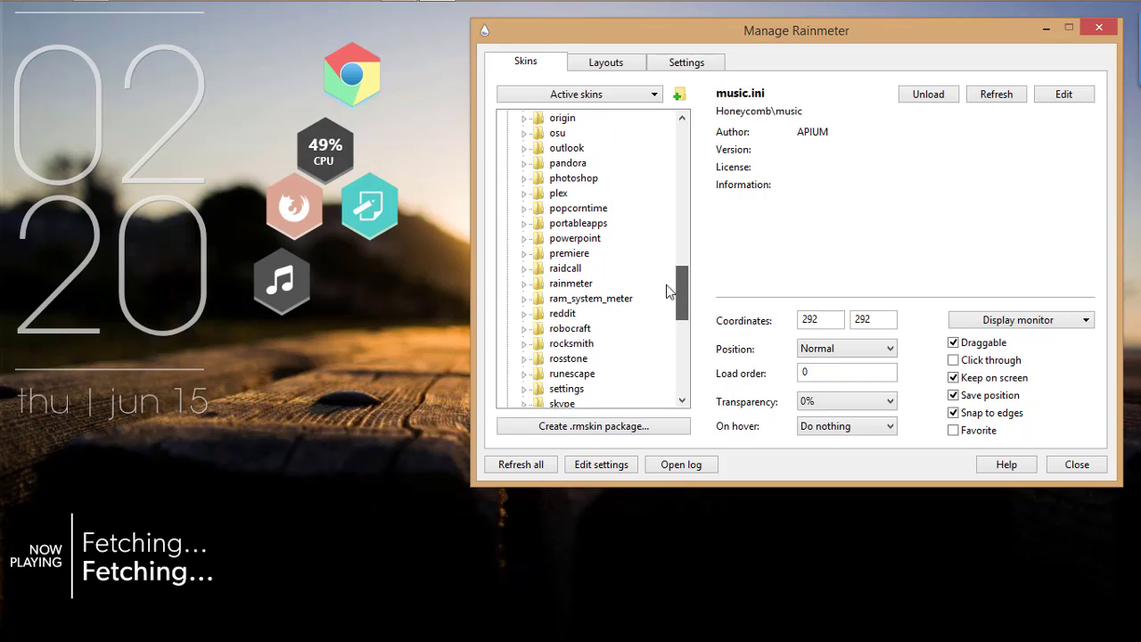
Add the water-drop and uTorrent hexagons beside and below the music tile.
double_click(569, 283)
double_click(571, 299)
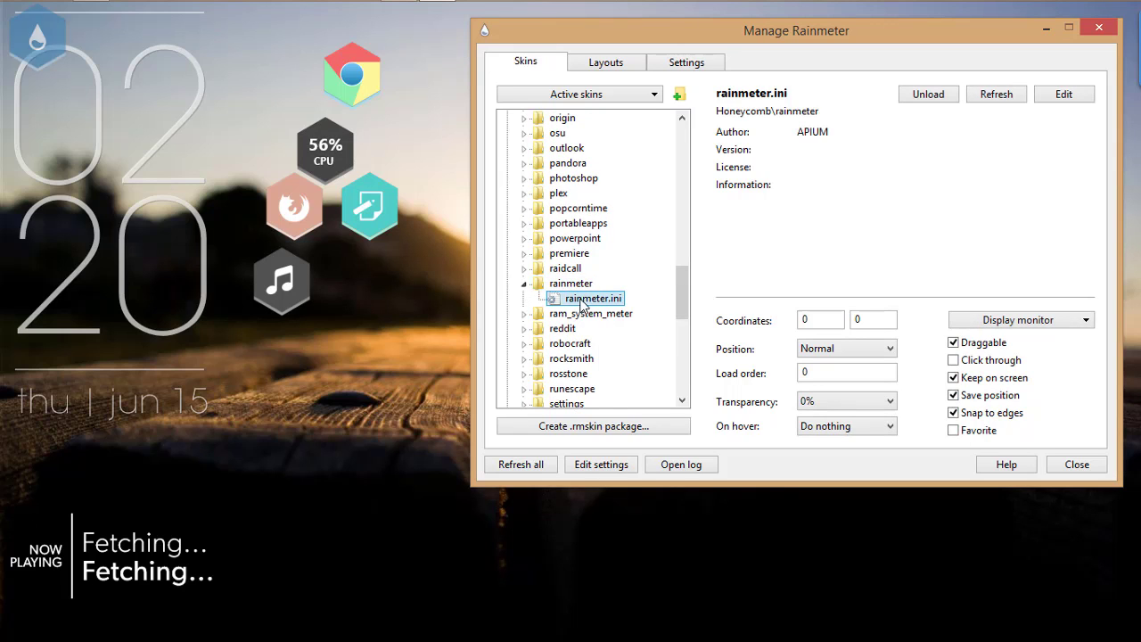
drag(37, 46, 341, 273)
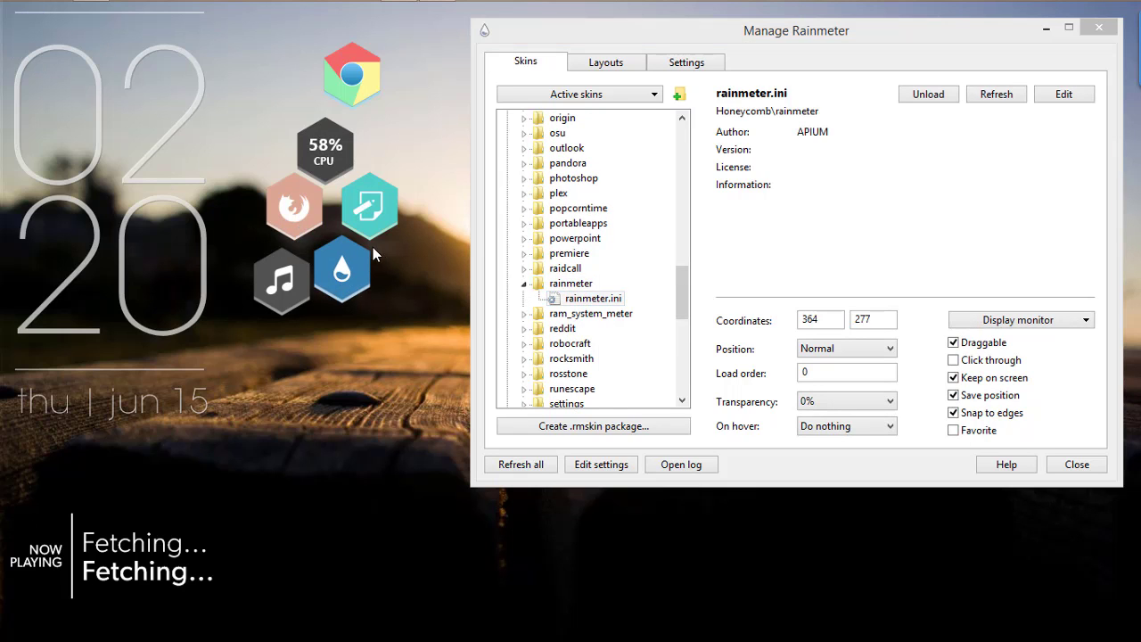
drag(683, 301, 684, 370)
double_click(573, 303)
double_click(575, 314)
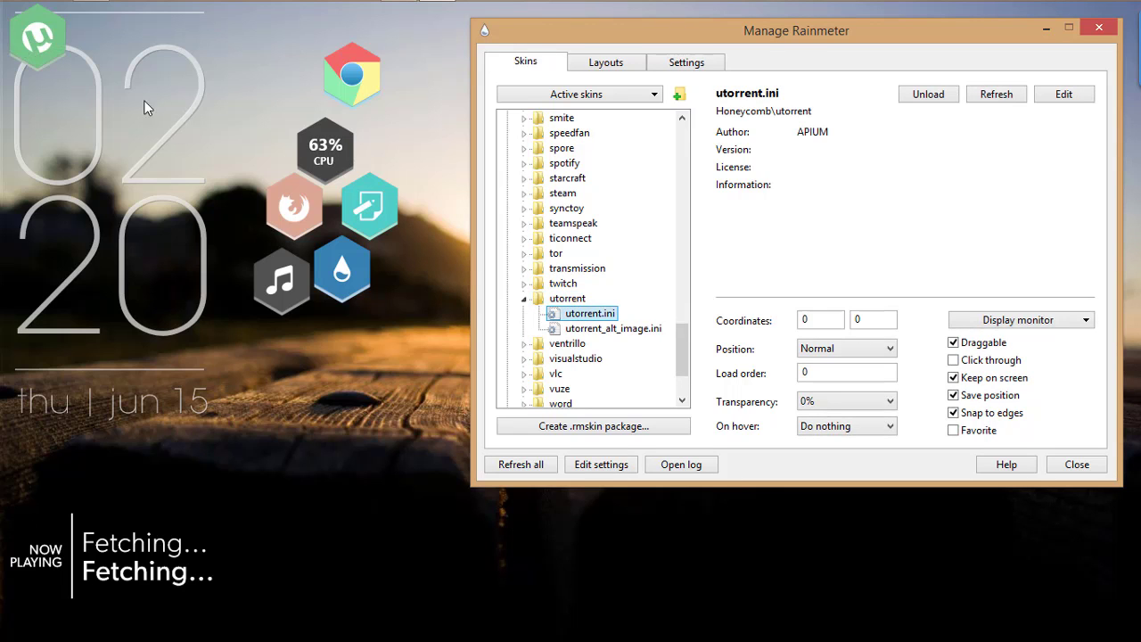
drag(36, 52, 404, 372)
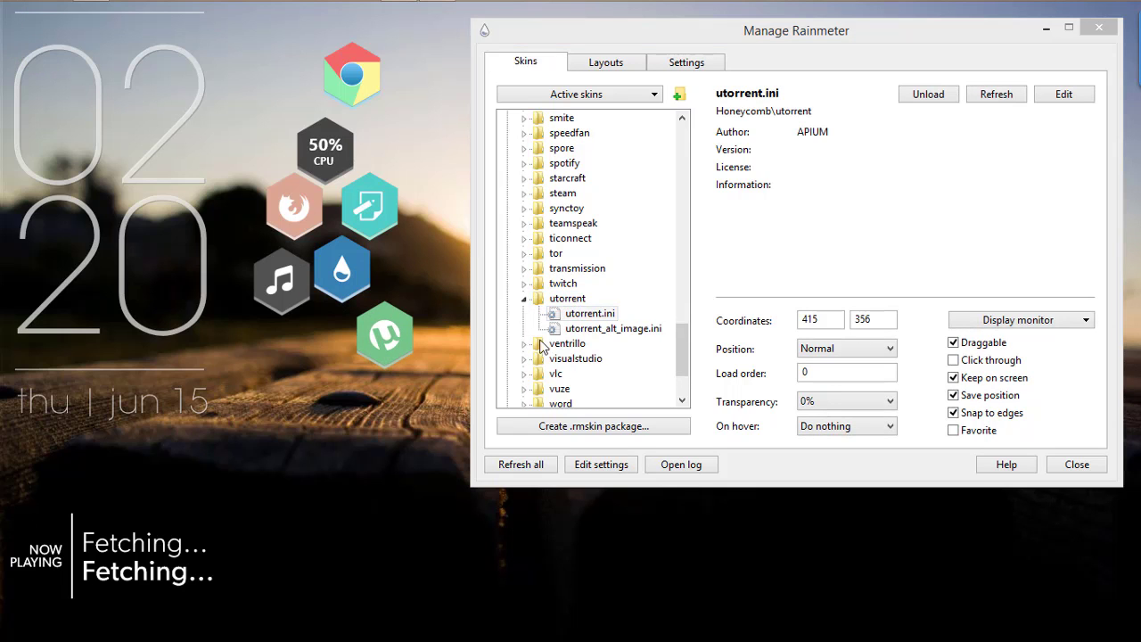
click(681, 354)
drag(680, 354, 683, 369)
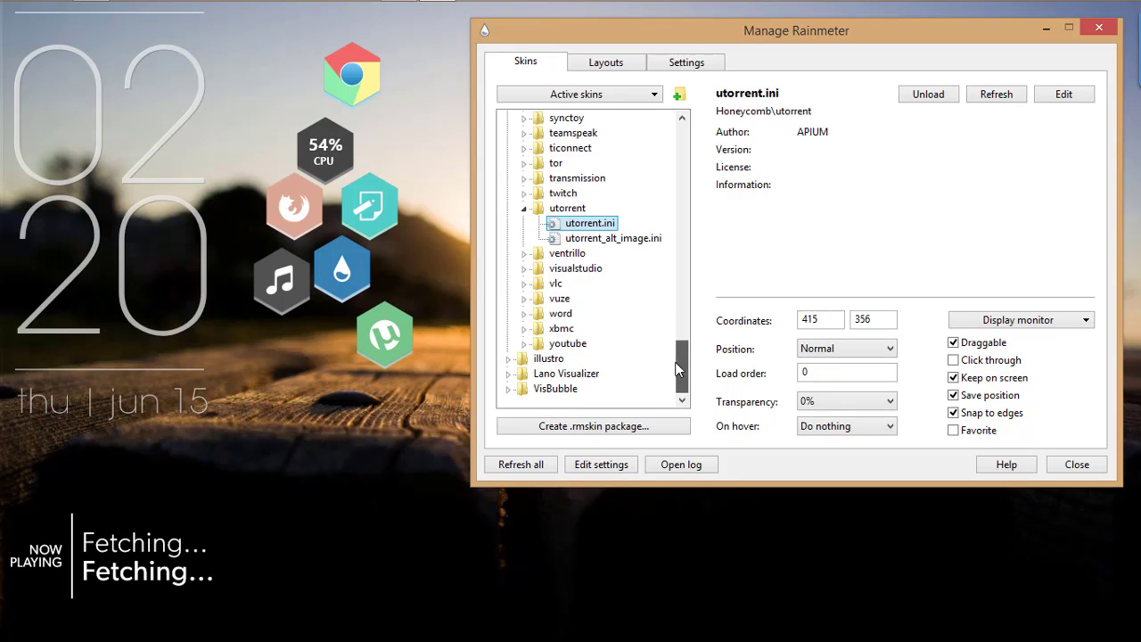
Add the W hexagon right of the CPU meter and YouTube left of chrome.
double_click(562, 314)
double_click(580, 329)
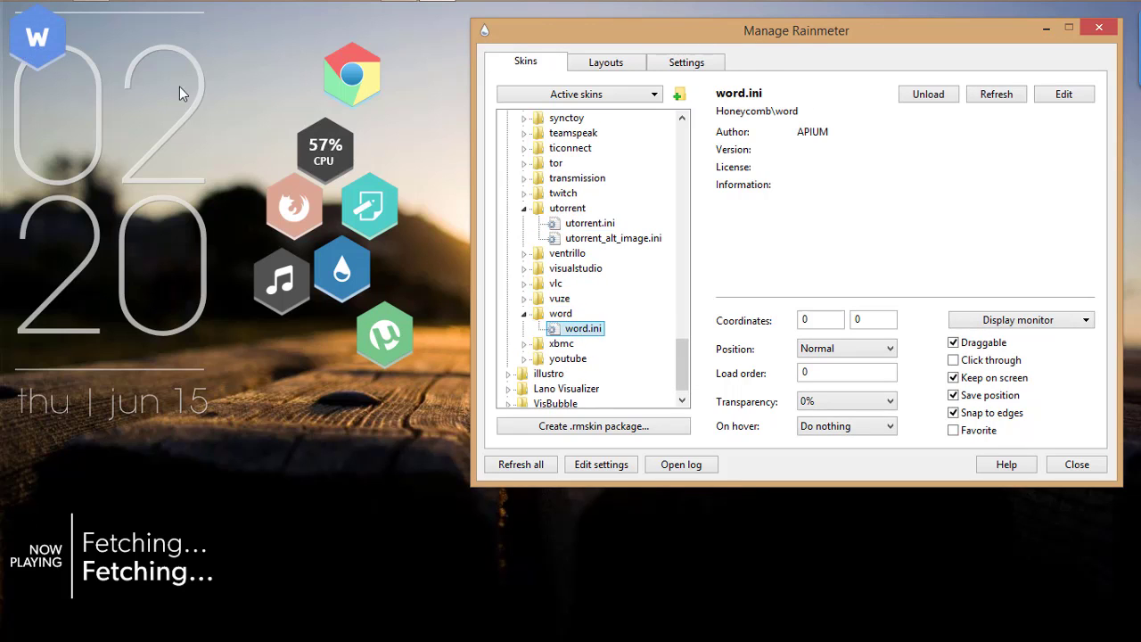
drag(40, 51, 282, 165)
drag(381, 204, 429, 169)
double_click(571, 360)
double_click(586, 374)
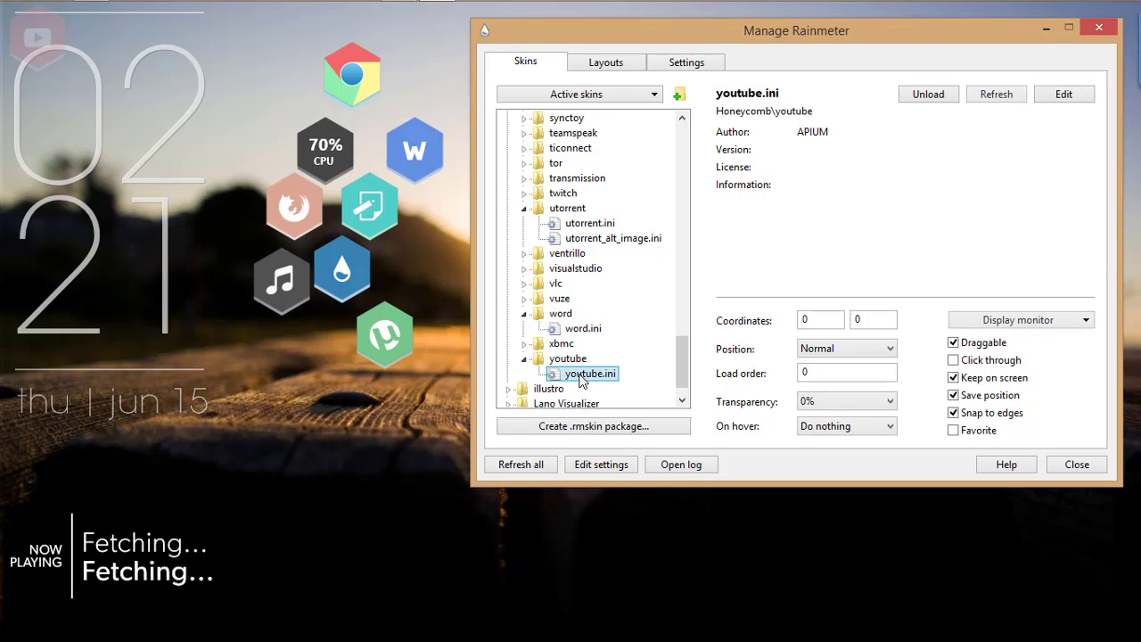
drag(48, 49, 288, 111)
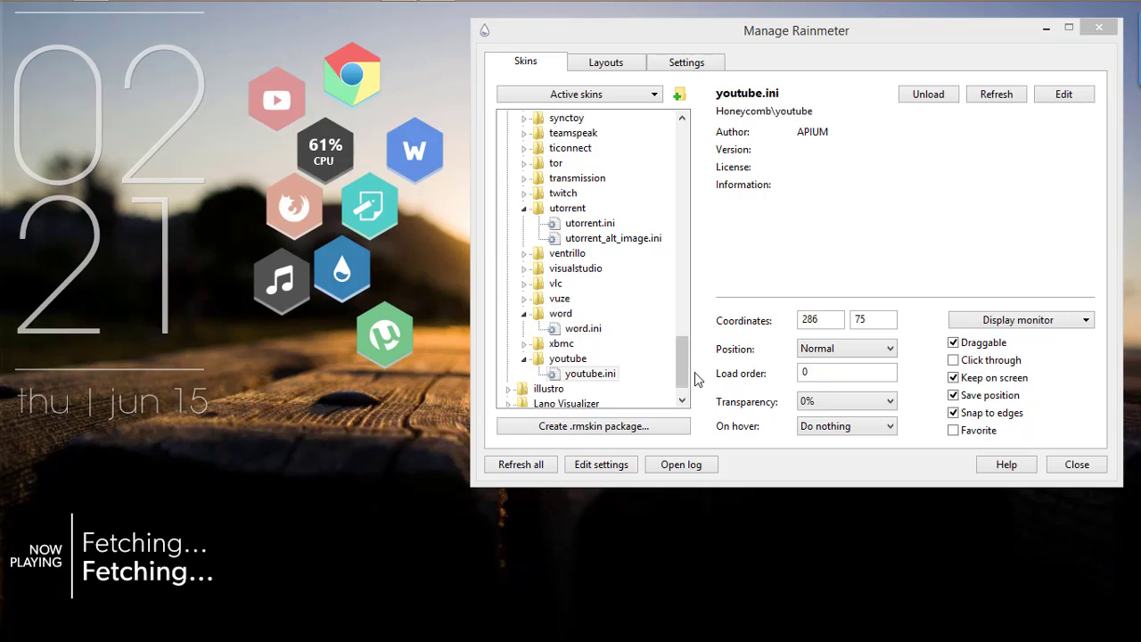
drag(689, 375, 685, 323)
Add the settings gear hexagon below the music tile.
double_click(575, 164)
double_click(587, 178)
drag(31, 49, 258, 368)
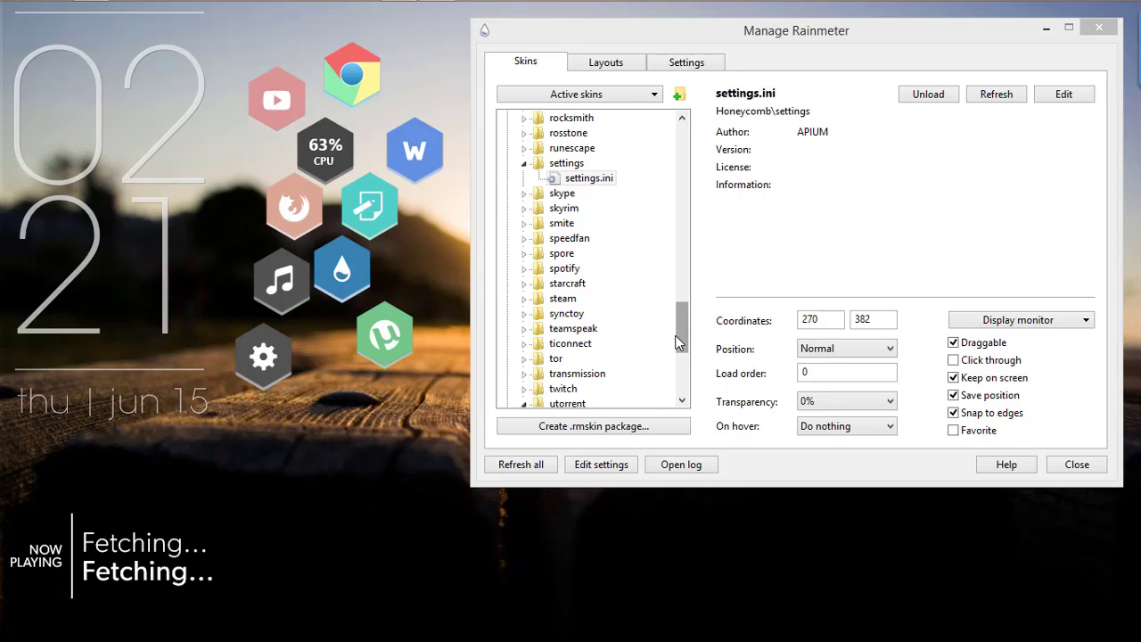
drag(682, 332, 692, 167)
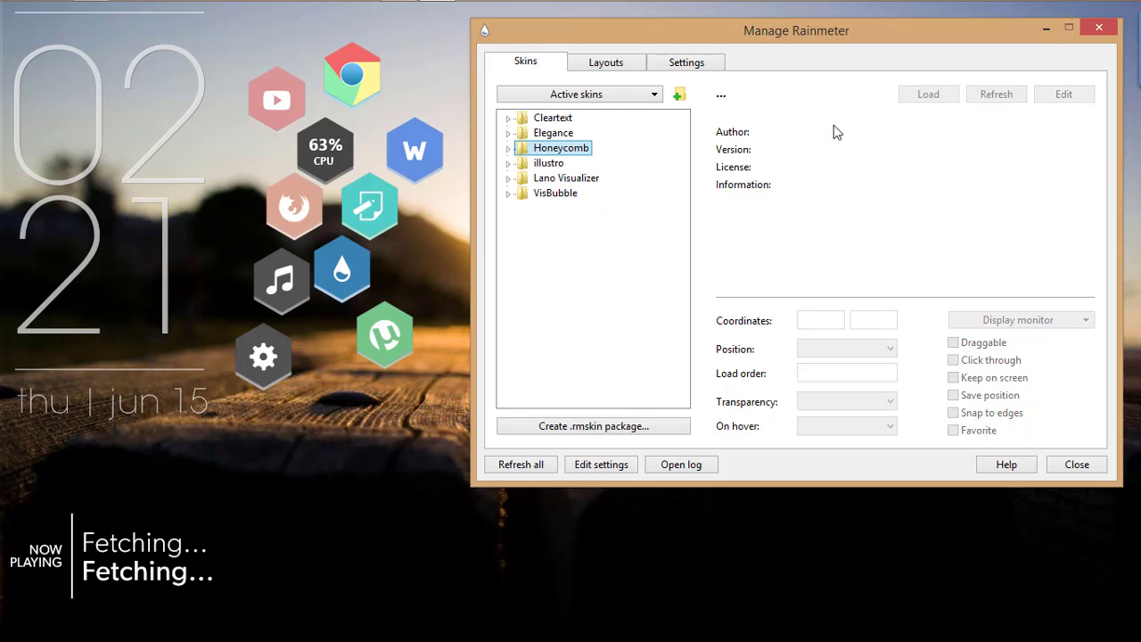
Move the chrome, CPU, YouTube, notepad and W hexagons to the upper right.
click(1045, 30)
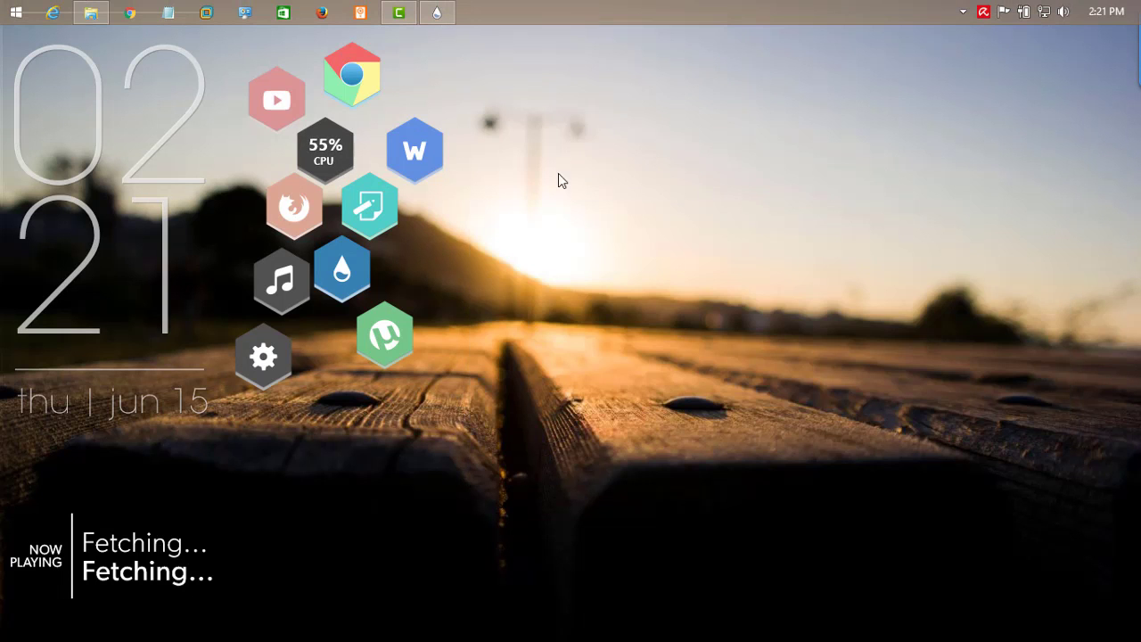
drag(365, 80, 1033, 100)
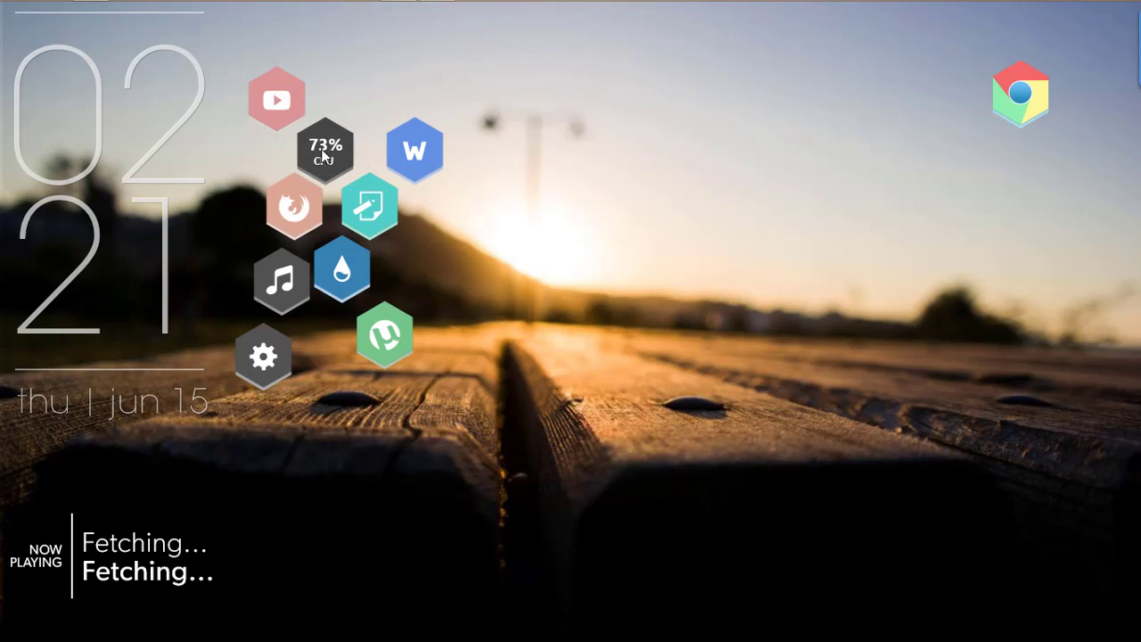
drag(325, 154, 961, 130)
drag(257, 100, 883, 137)
drag(374, 203, 869, 198)
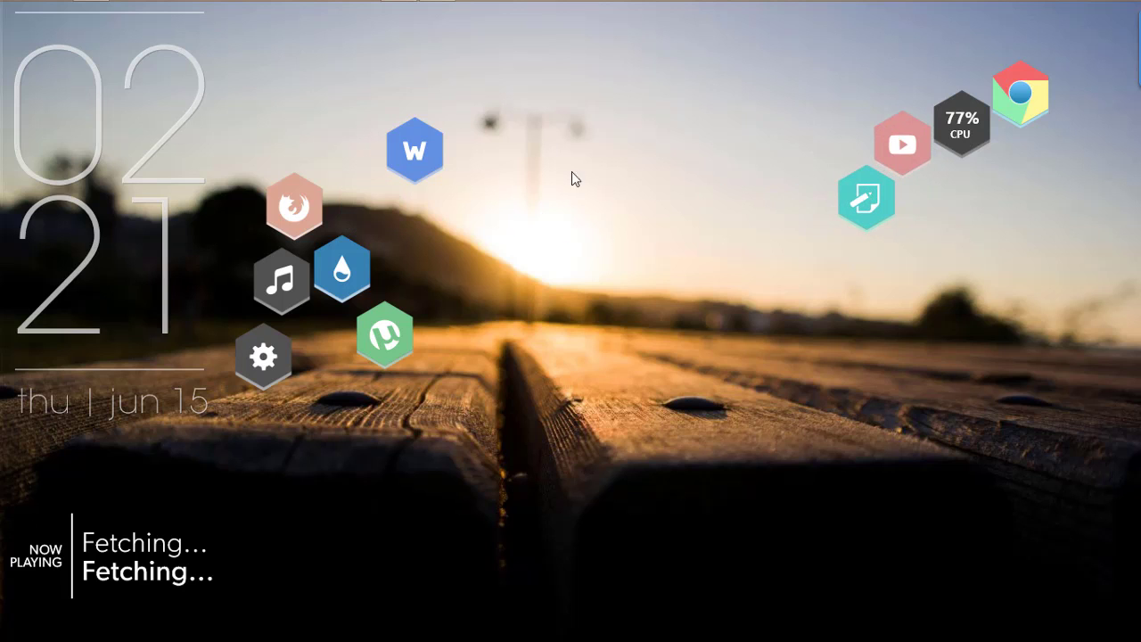
drag(431, 165, 942, 239)
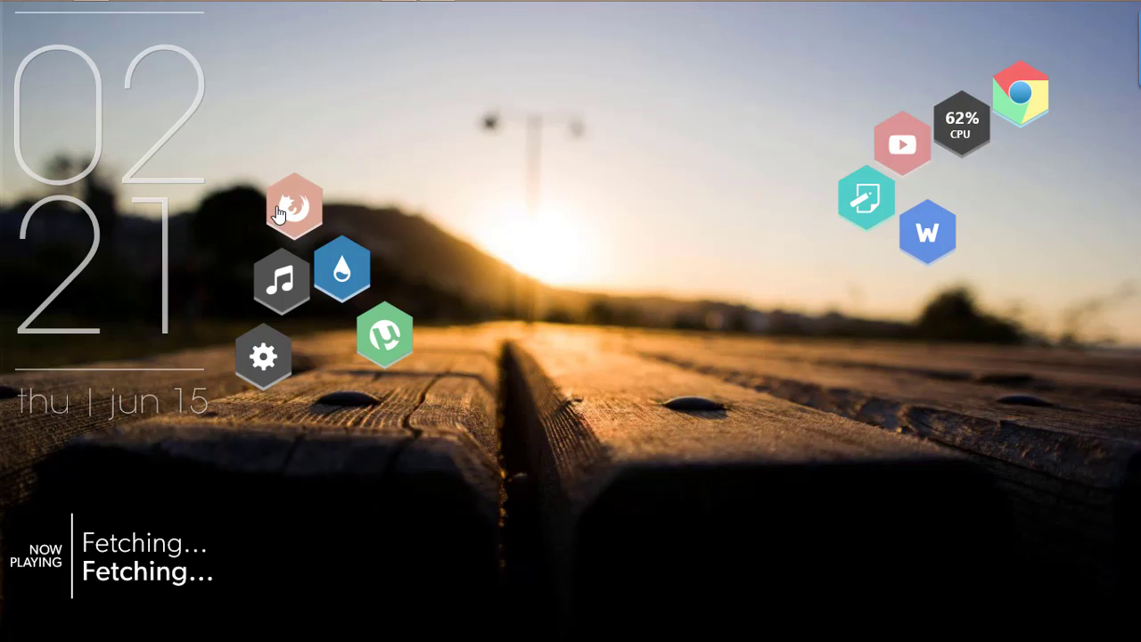
Fit firefox, drop, uTorrent, music and gear hexagons into the cluster, gear between W and drop.
drag(276, 212, 976, 253)
drag(366, 259, 1044, 291)
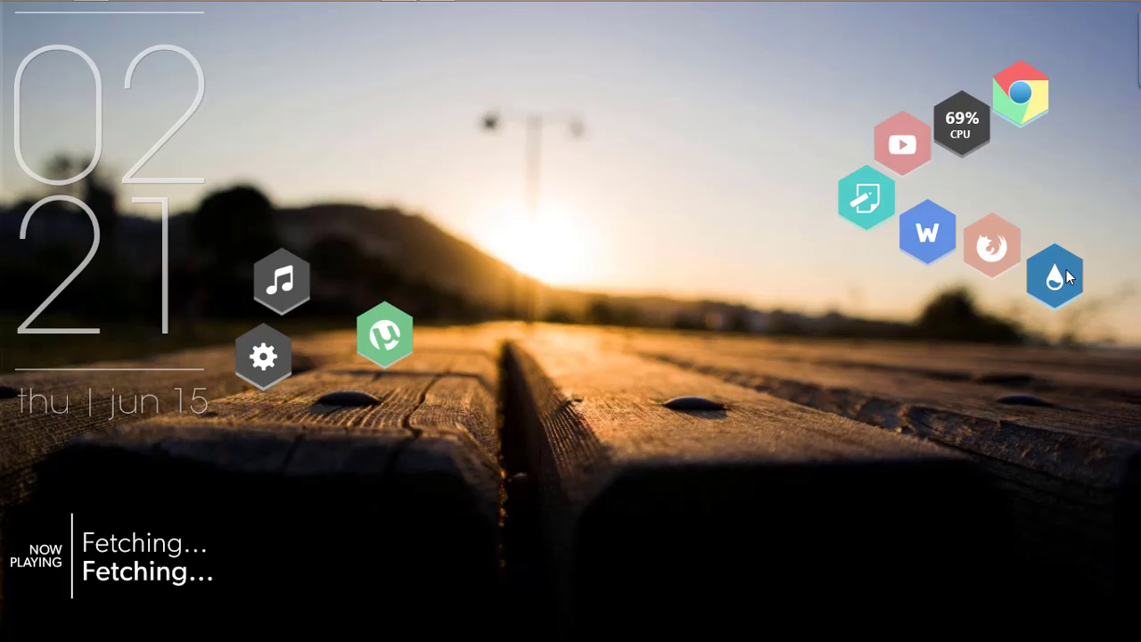
drag(379, 332, 989, 341)
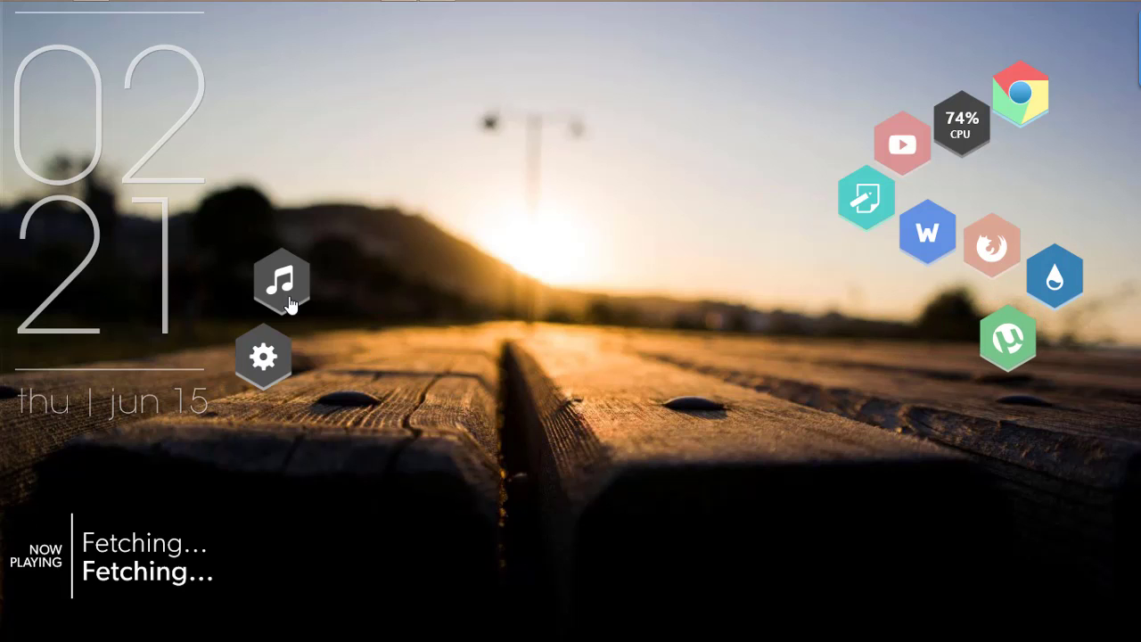
drag(289, 305, 963, 406)
drag(283, 373, 806, 318)
drag(982, 261, 881, 416)
drag(792, 329, 985, 278)
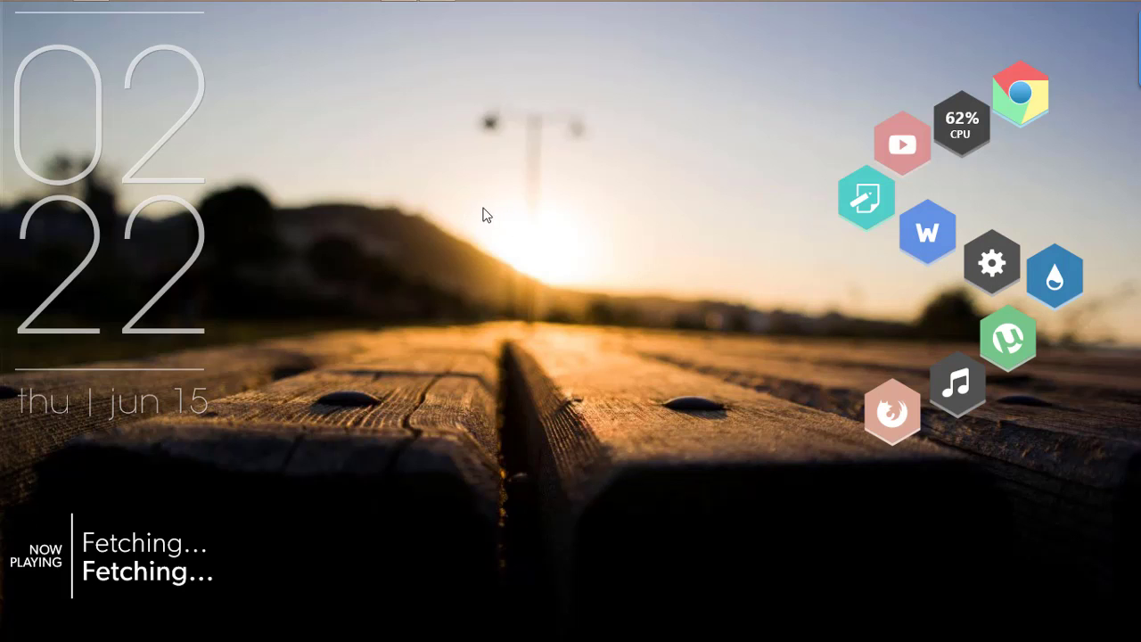
Load Lano Visualizer's Visualizer.ini from the skin manager, then minimize the manager.
click(437, 10)
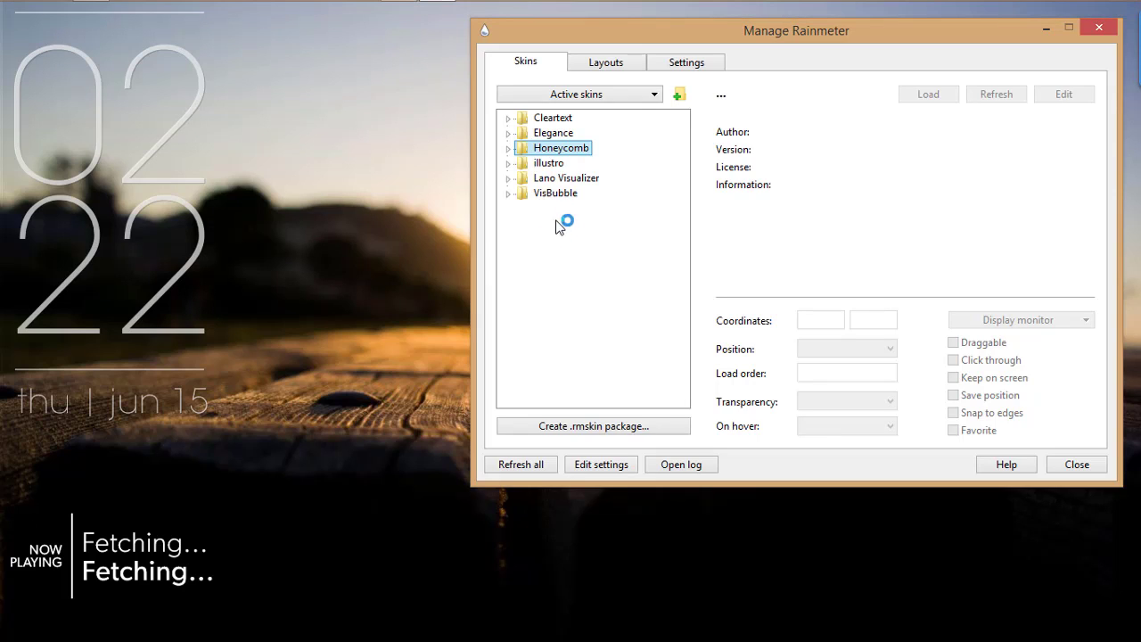
click(506, 178)
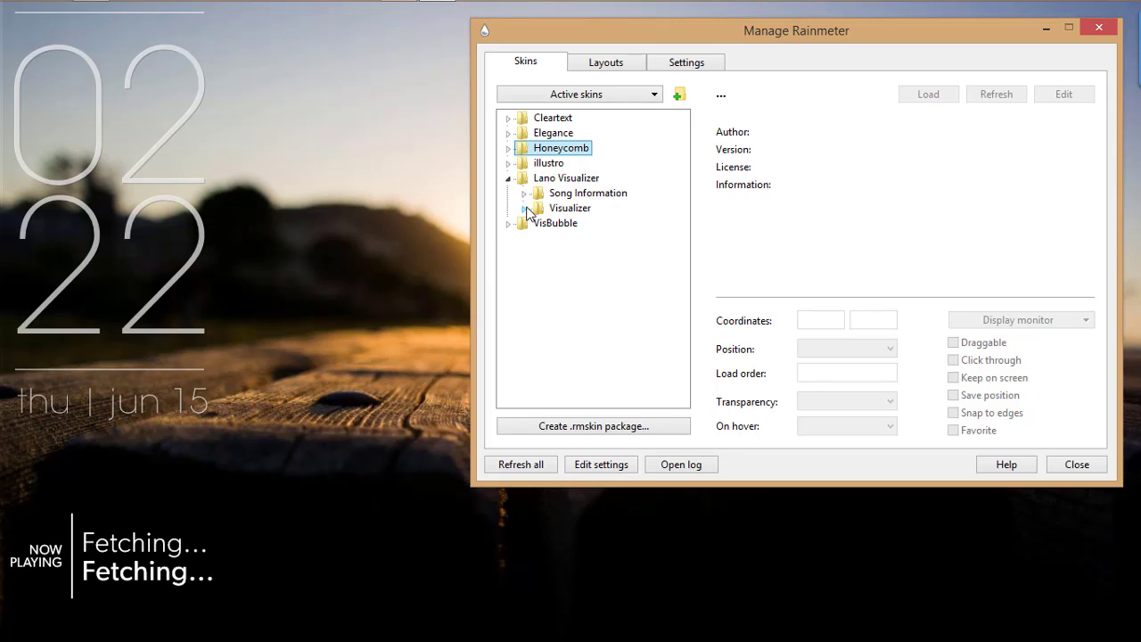
click(524, 209)
double_click(588, 225)
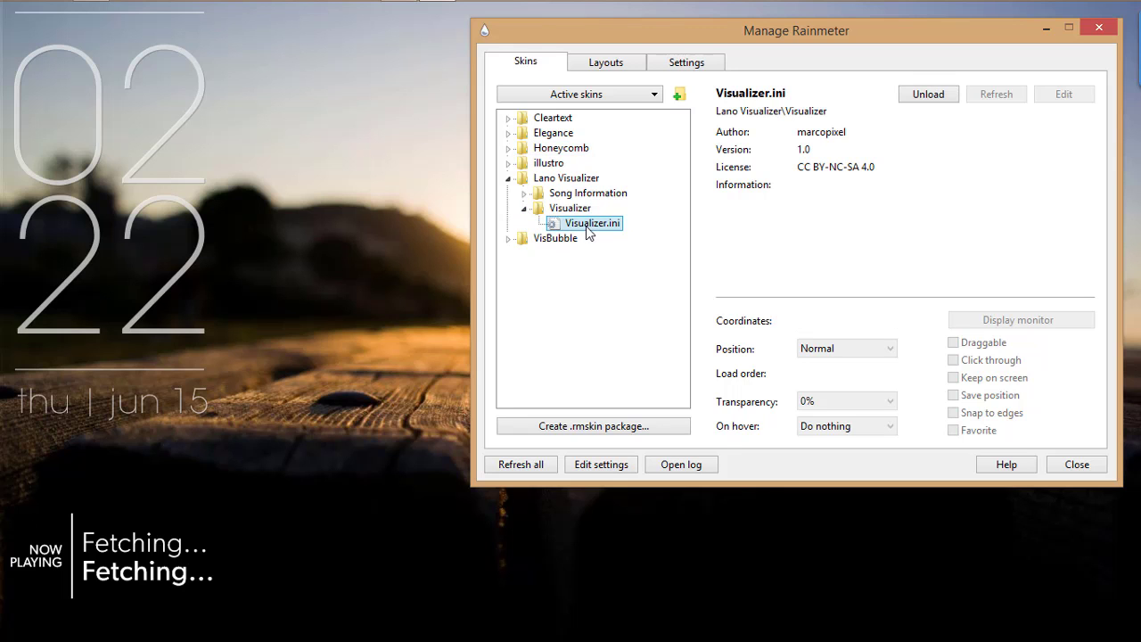
click(1046, 30)
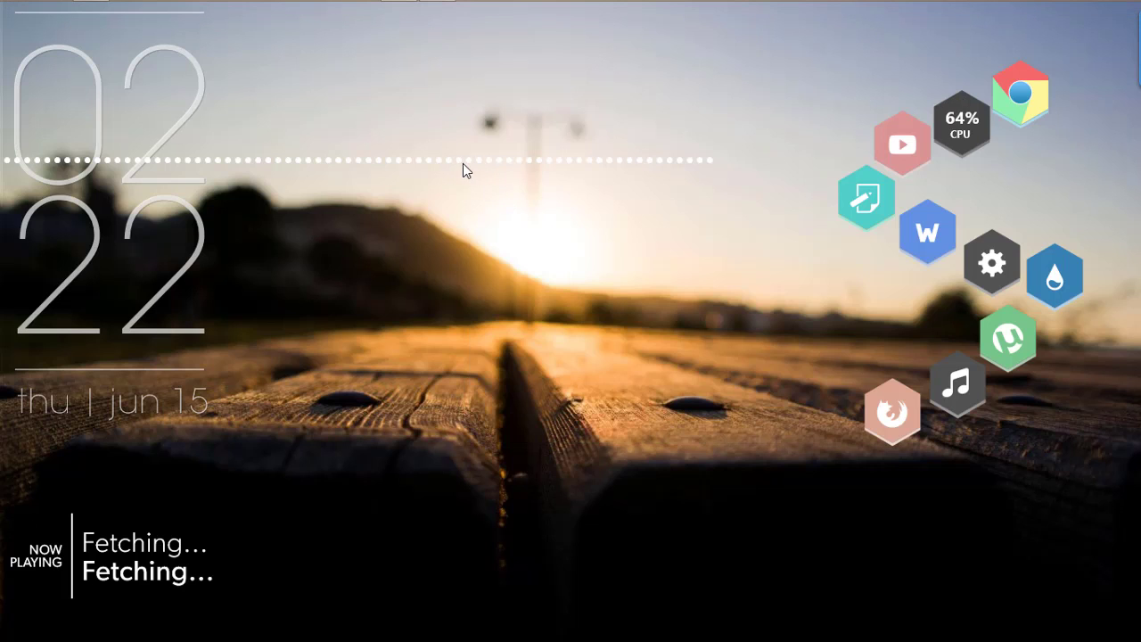
Set the Lano Visualizer's coordinates to X 300, Y 480 in Manage Rainmeter.
right_click(460, 160)
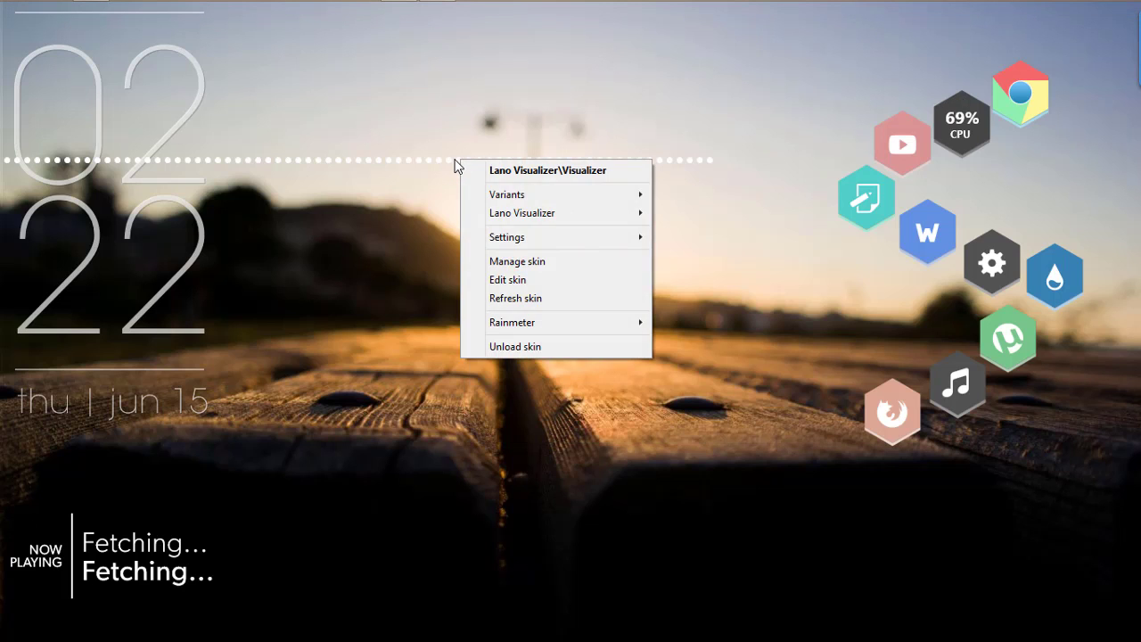
key(Escape)
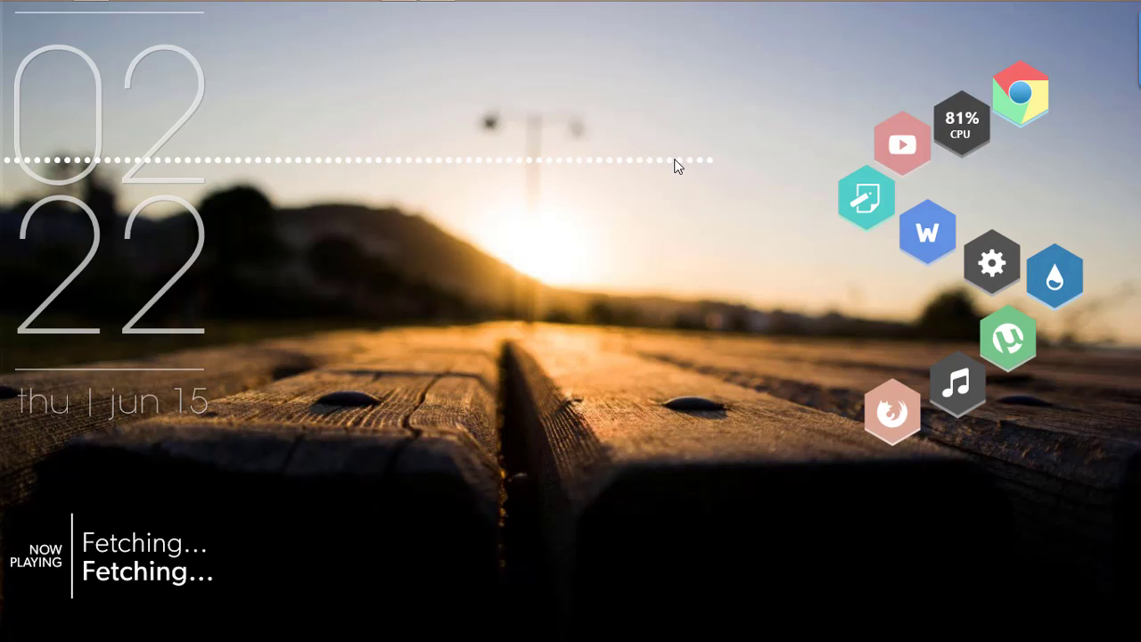
click(446, 17)
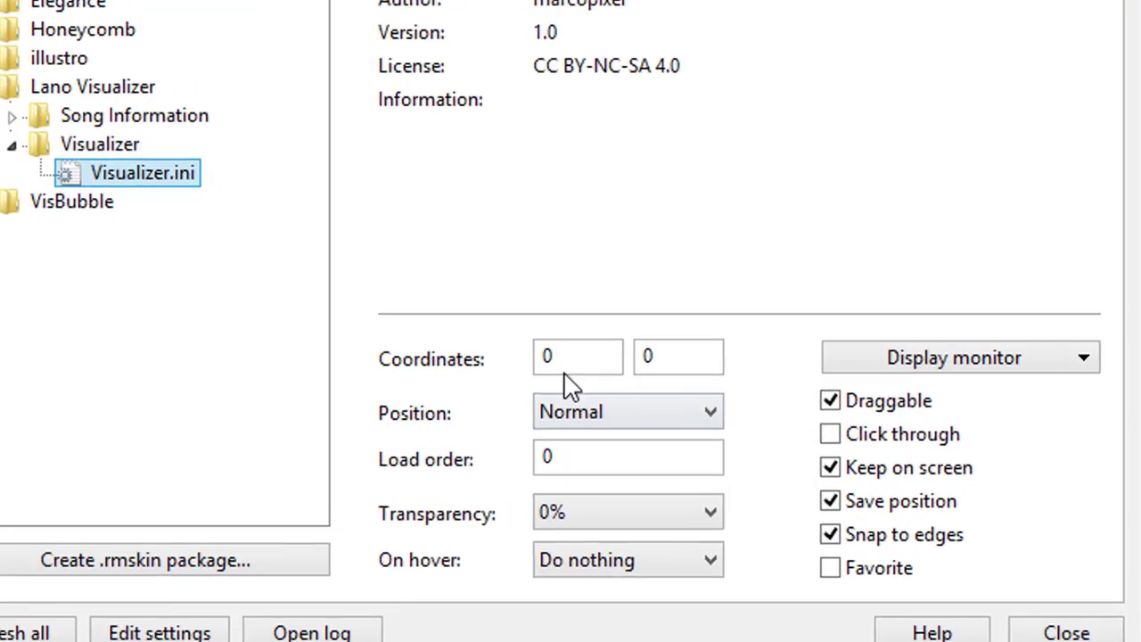
click(748, 305)
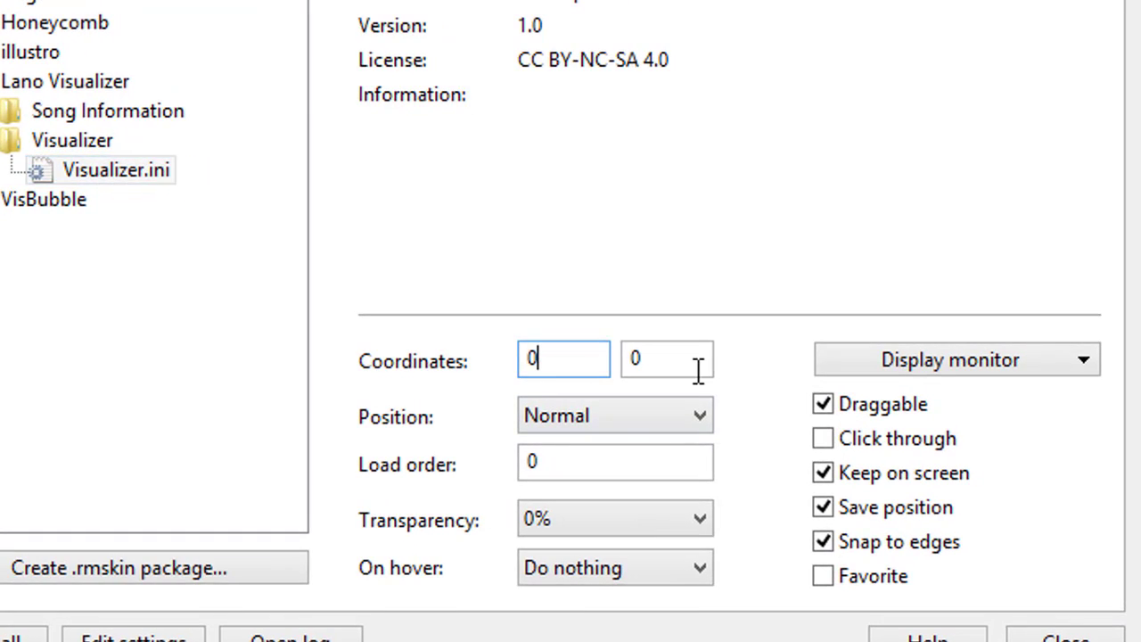
click(699, 369)
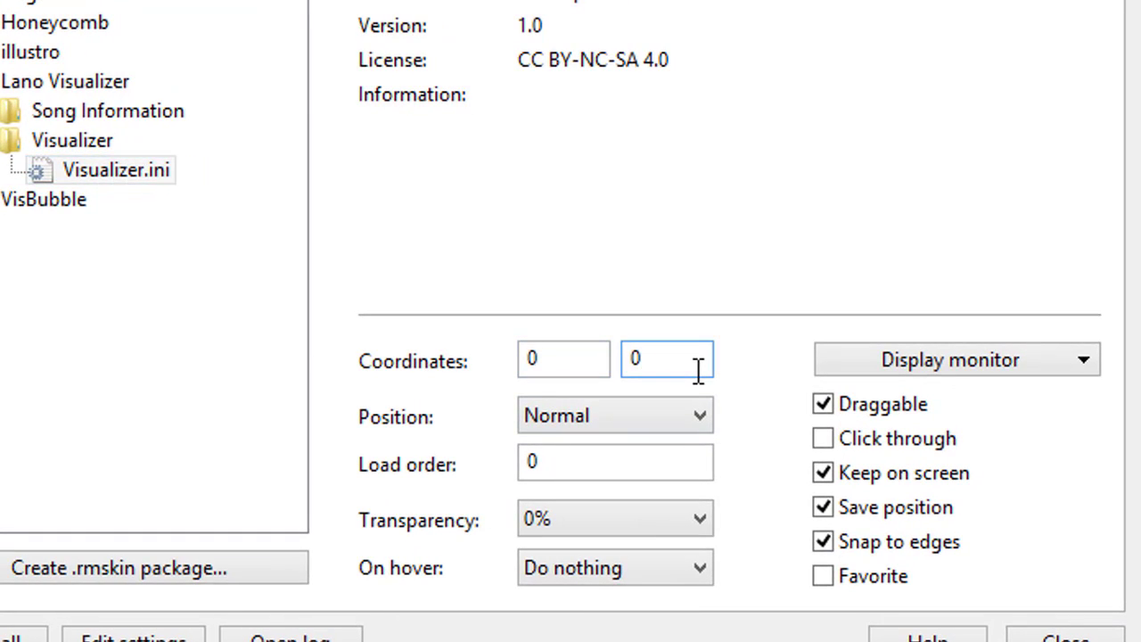
text(5)
text(00)
key(BackSpace)
key(BackSpace)
key(BackSpace)
text(480)
click(585, 359)
key(BackSpace)
text(300)
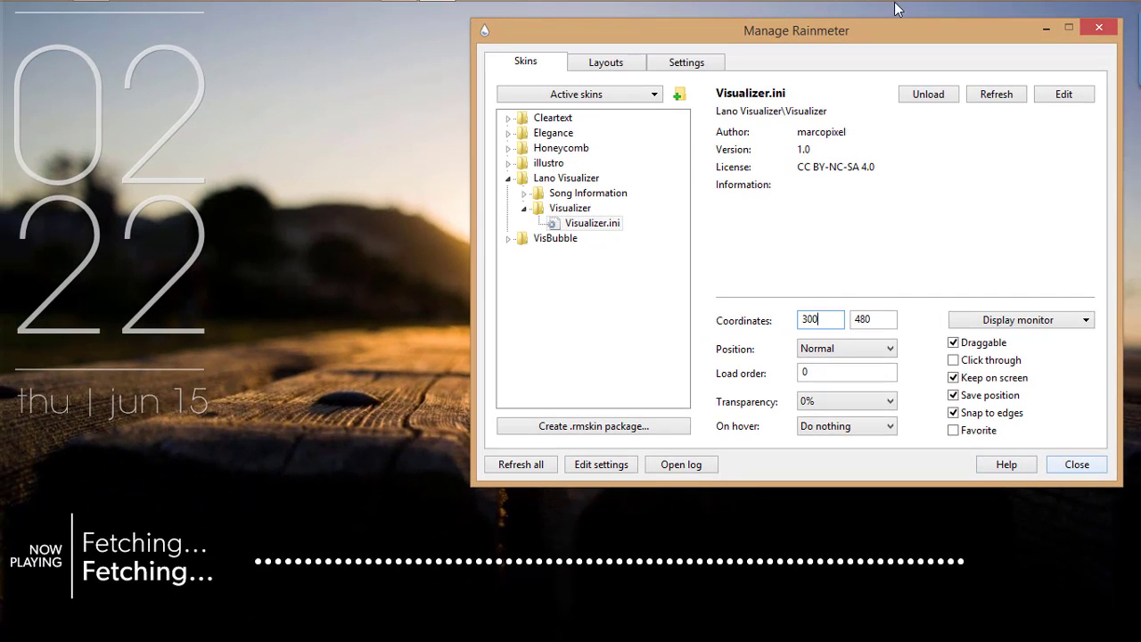
Play the All Black song from Downloads > Music in VLC.
click(1047, 33)
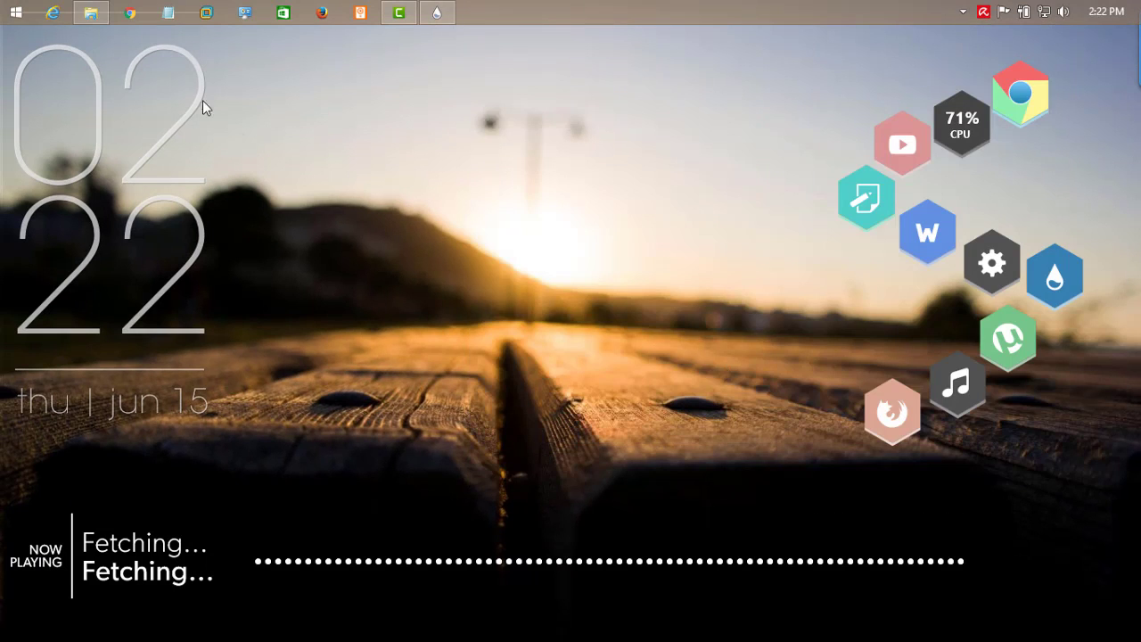
click(94, 16)
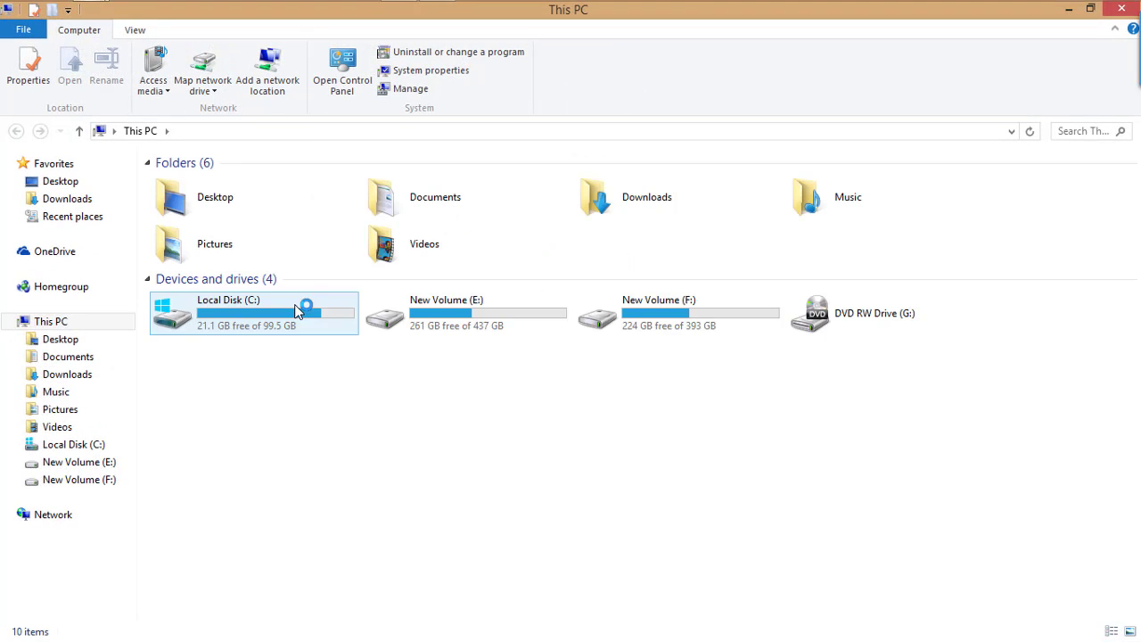
double_click(582, 201)
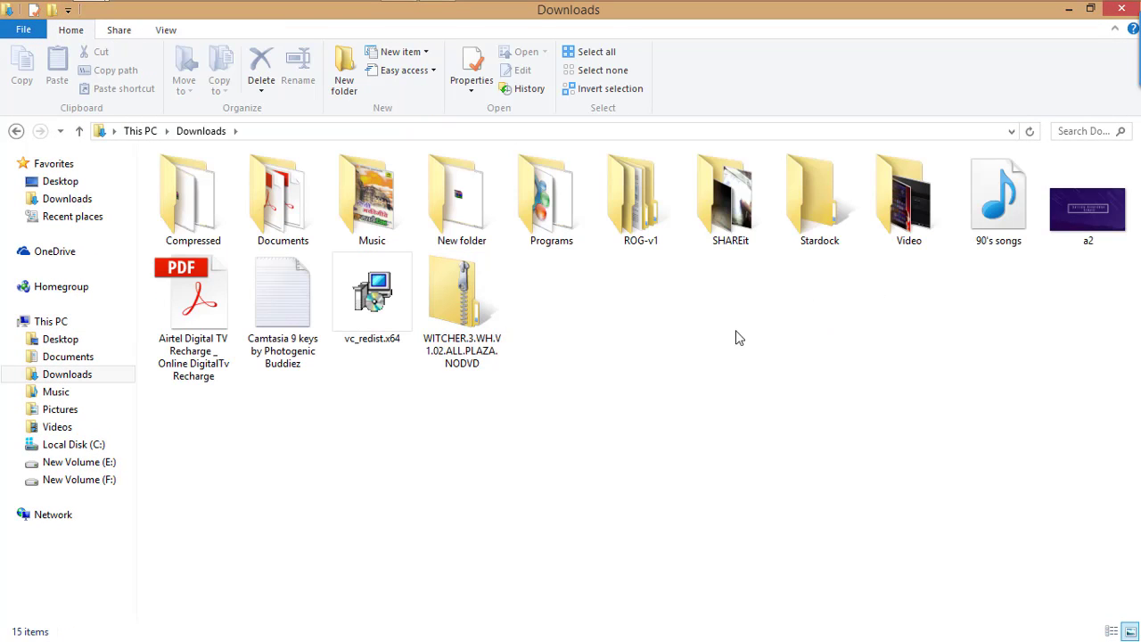
double_click(412, 213)
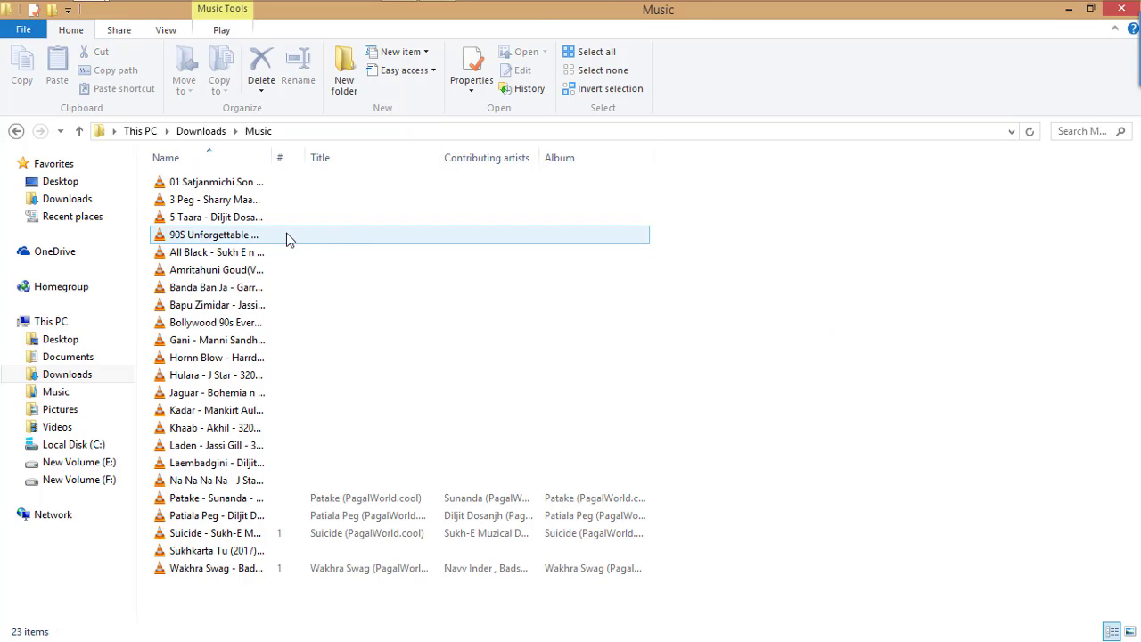
click(247, 252)
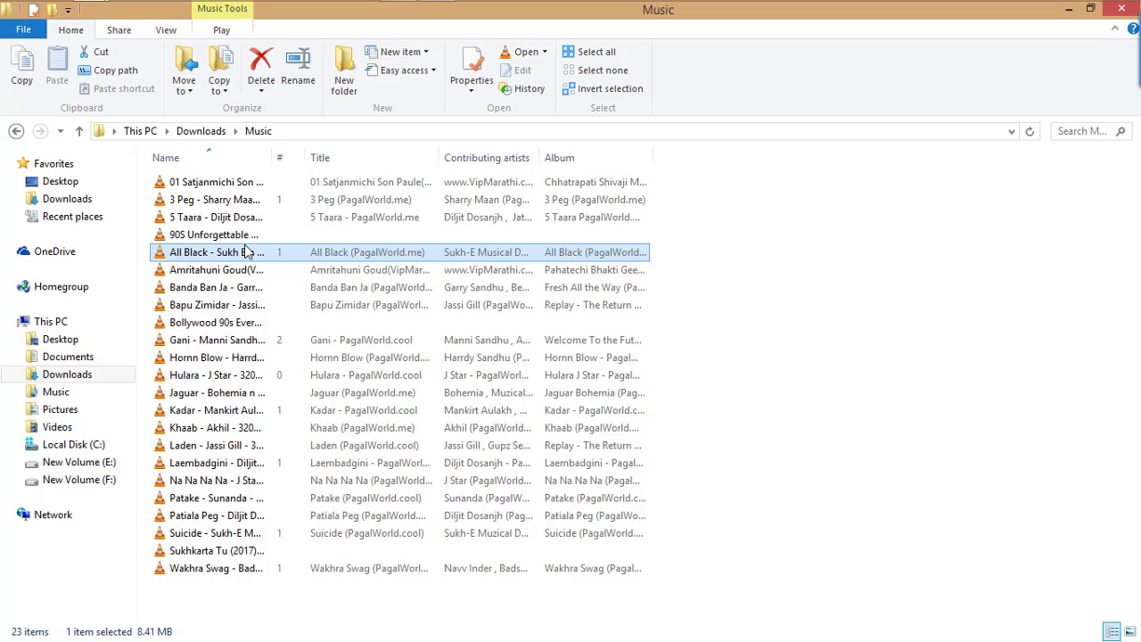
double_click(248, 252)
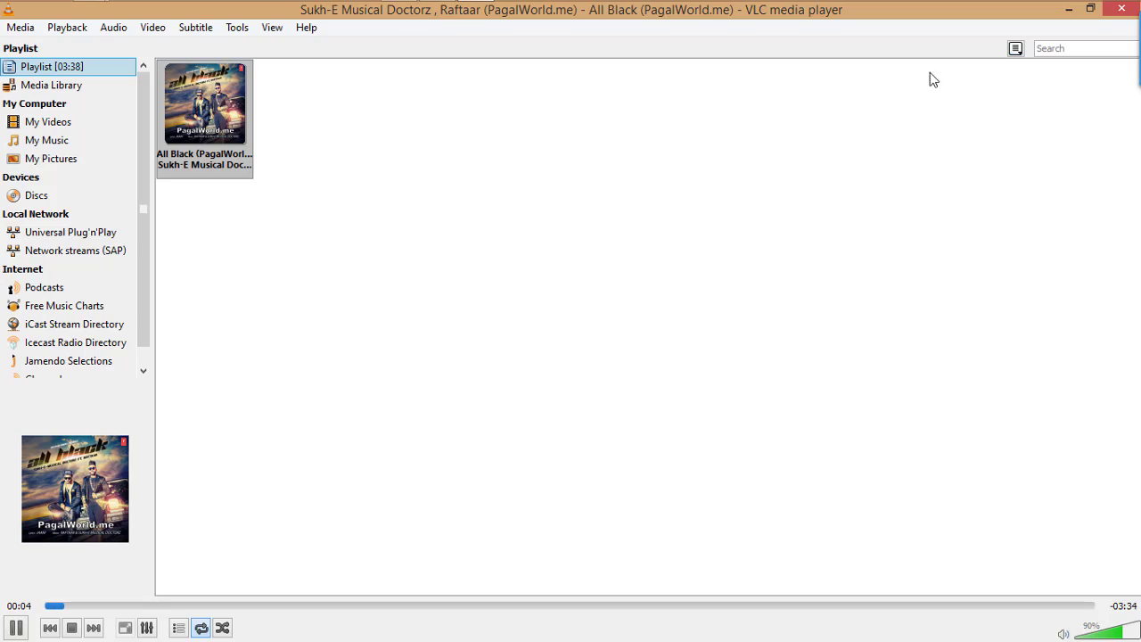
Minimize VLC and the folder windows to watch the visualizer, then restore VLC.
click(1070, 14)
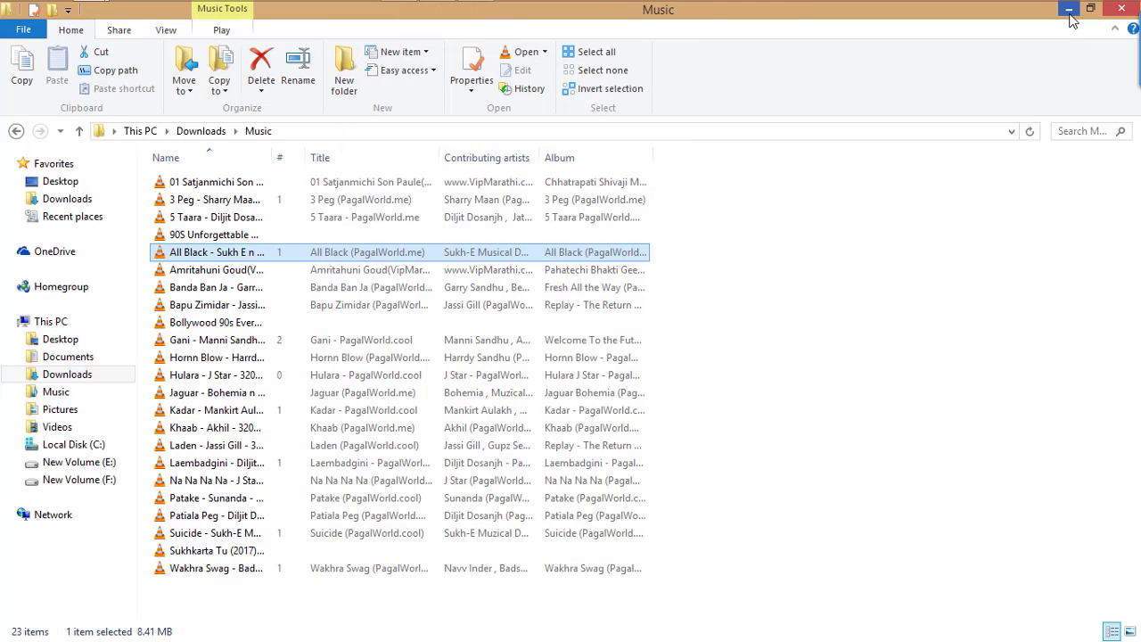
click(1070, 11)
click(1070, 11)
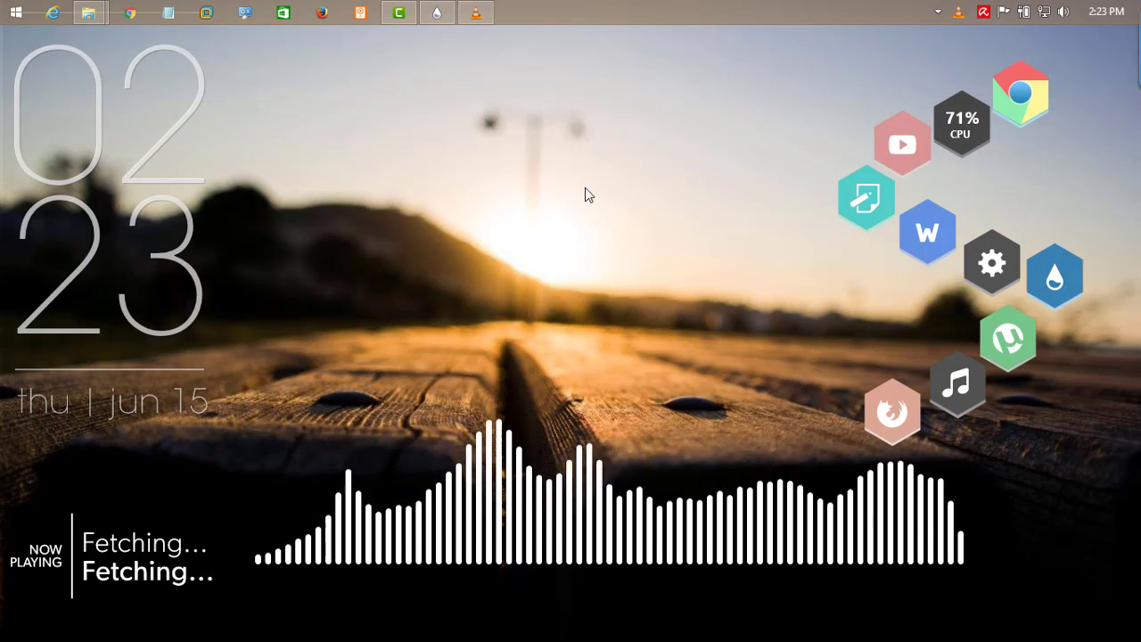
click(473, 15)
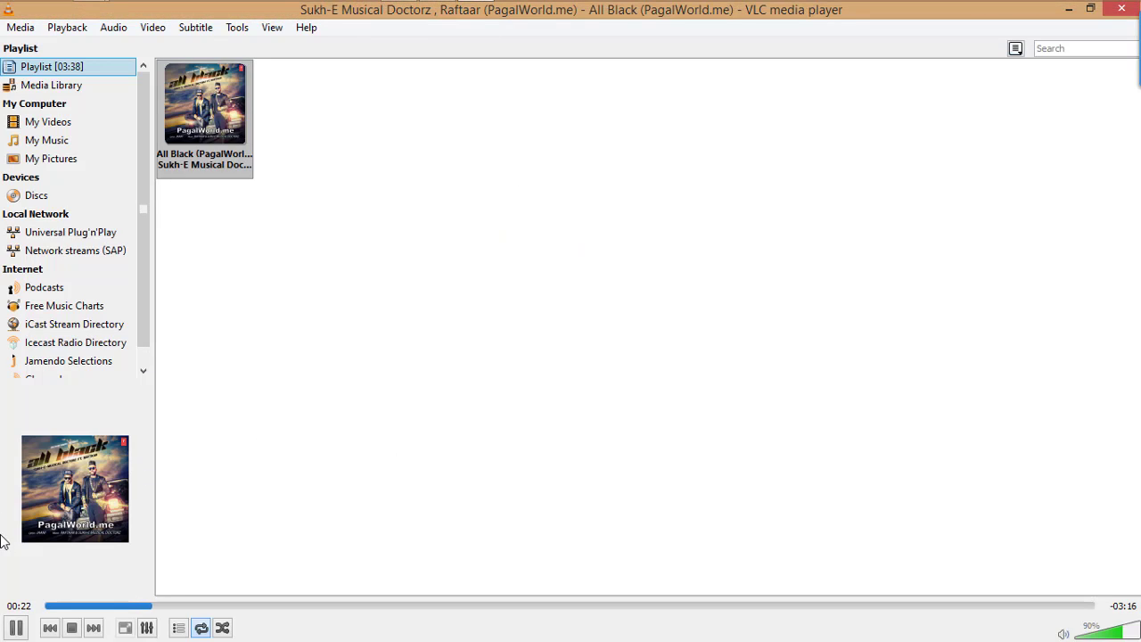
Pause the song and launch RocketDock-v1.3.5 from the rocketdock setup & skin folder.
key(space)
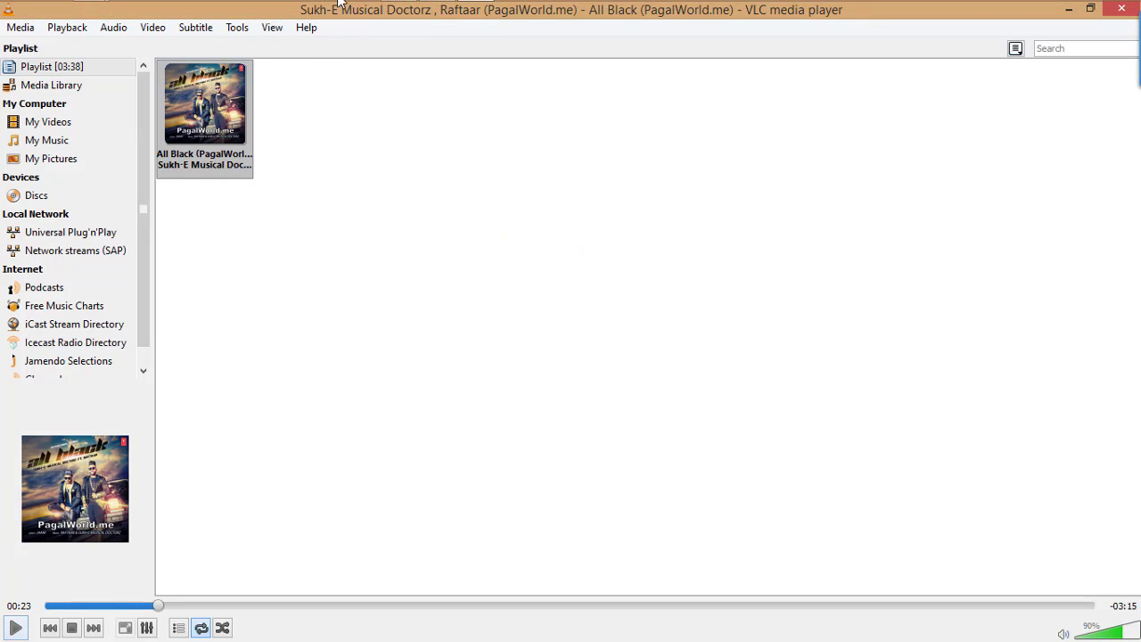
mouse_move(105, 13)
click(131, 96)
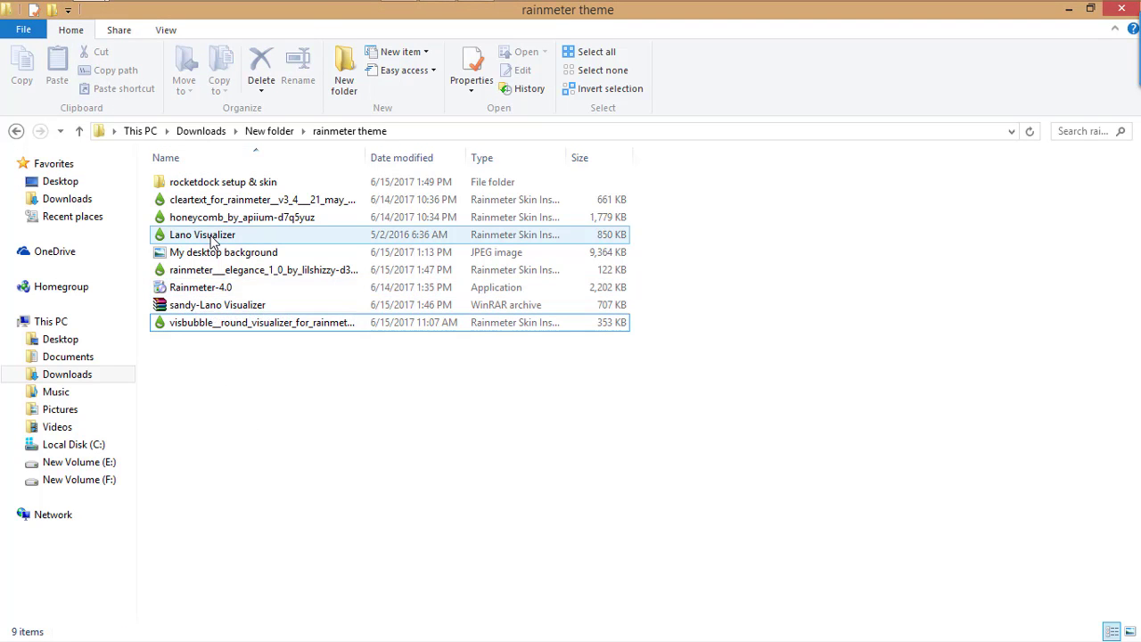
click(207, 184)
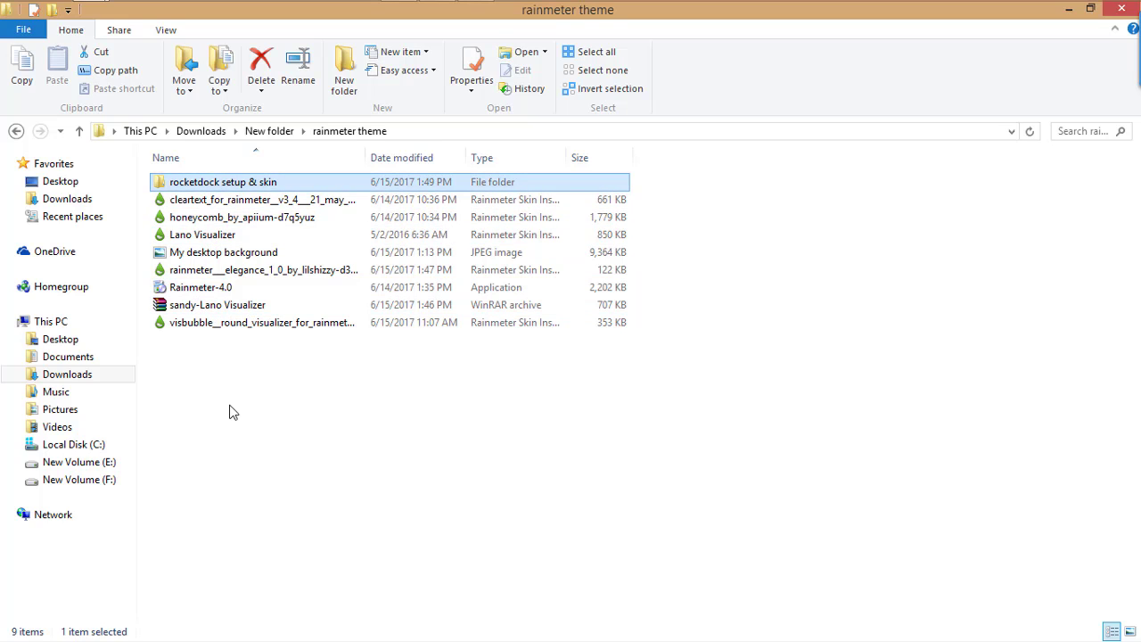
key(Return)
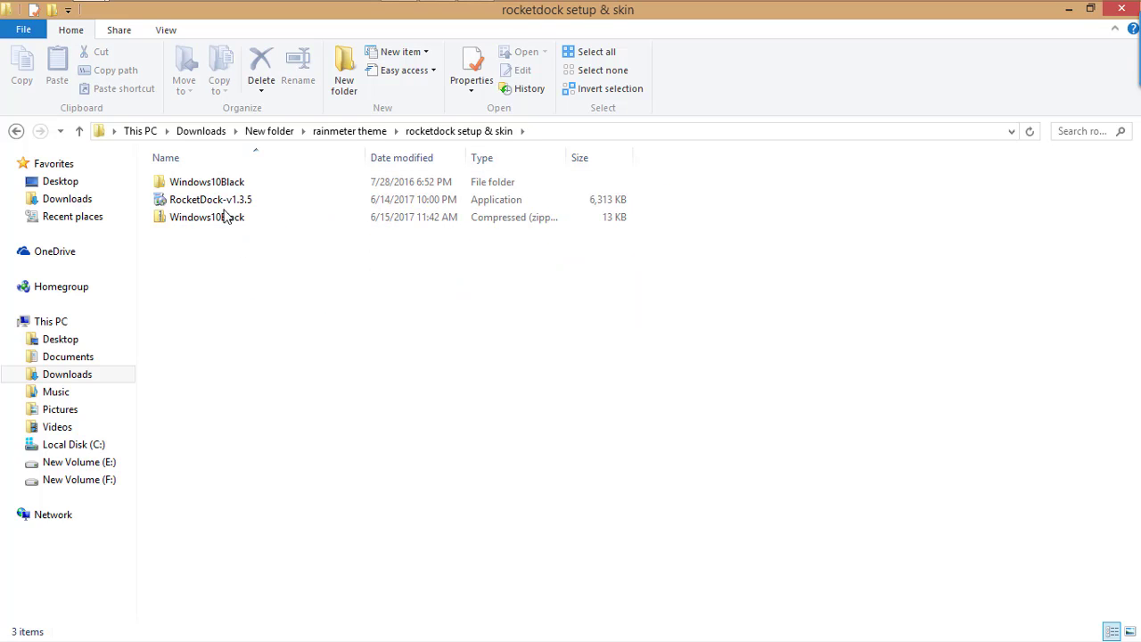
click(216, 204)
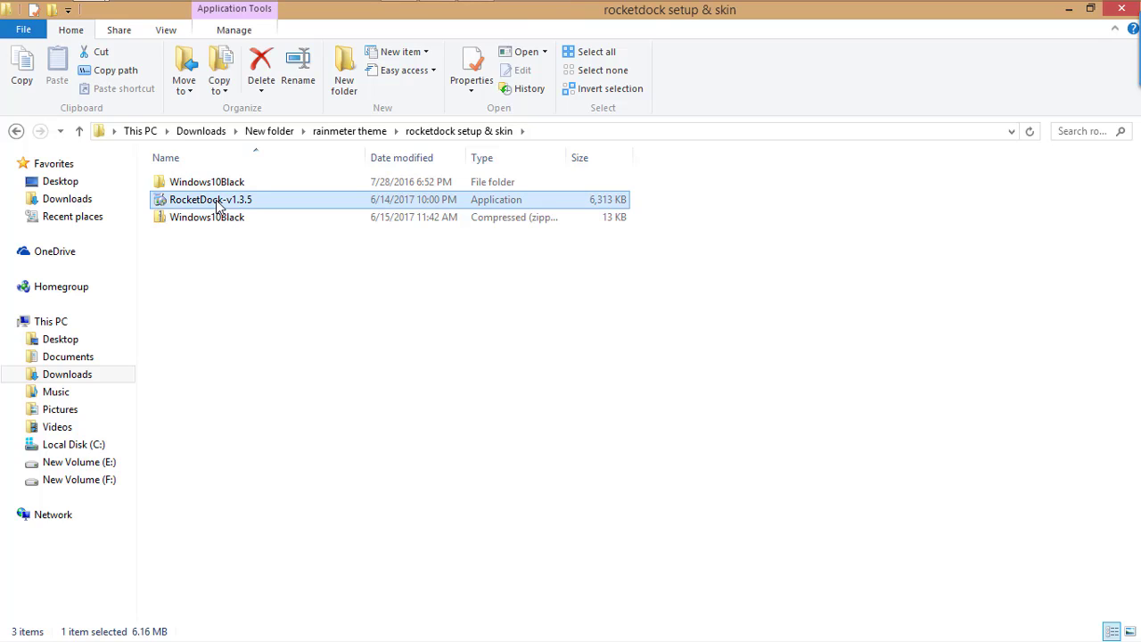
double_click(217, 204)
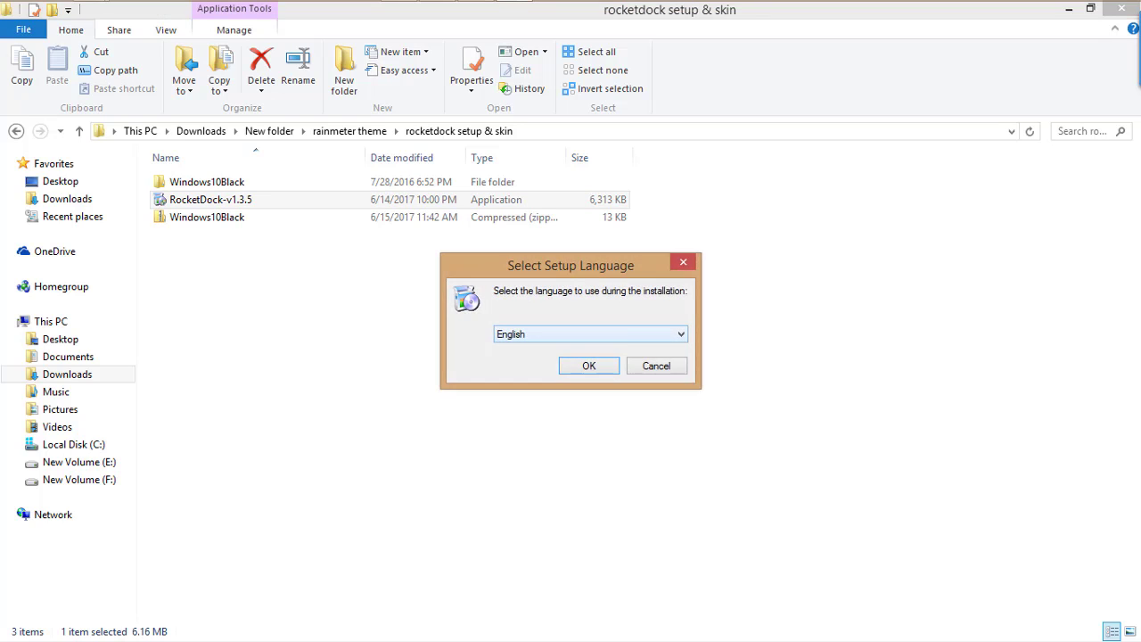
Install RocketDock in English, accepting the license and the existing install folder.
click(599, 370)
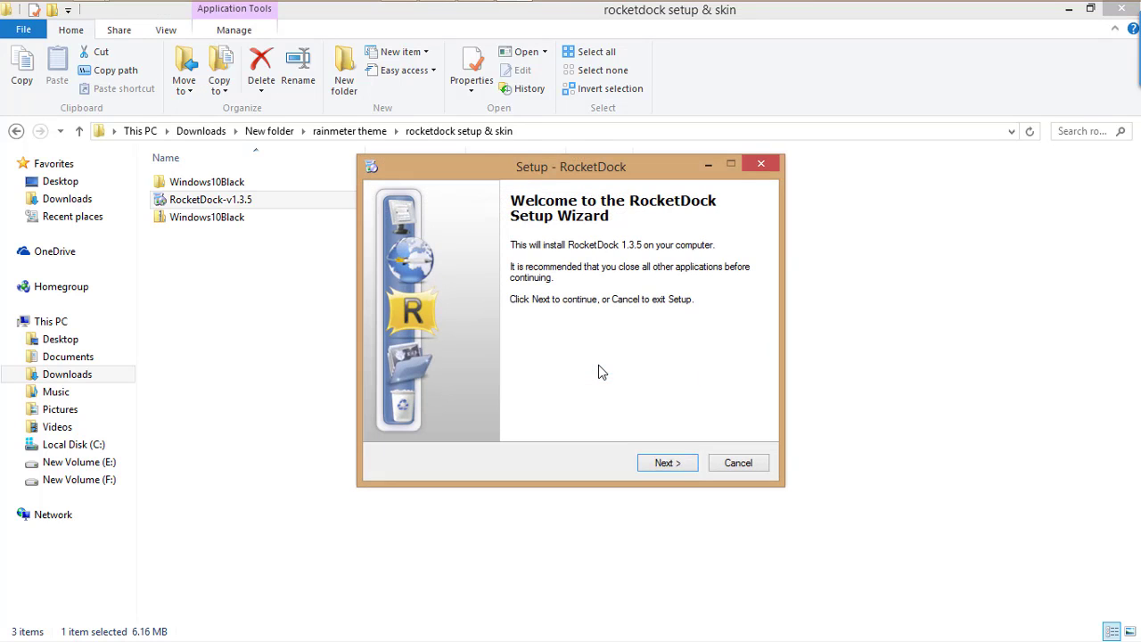
click(665, 464)
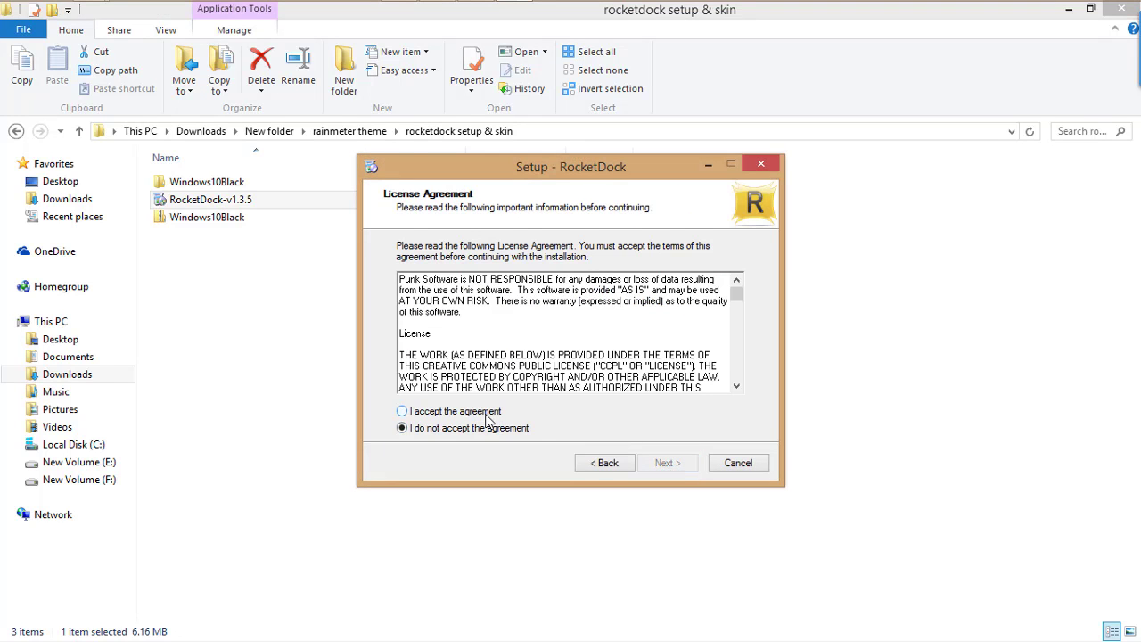
click(487, 413)
click(683, 465)
click(684, 463)
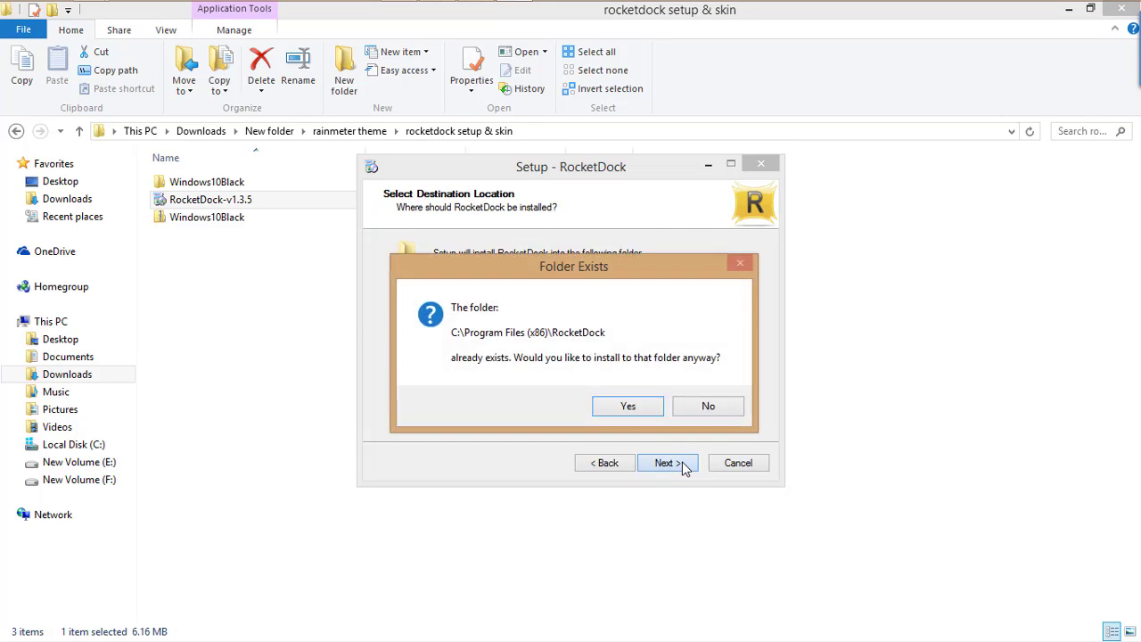
click(628, 407)
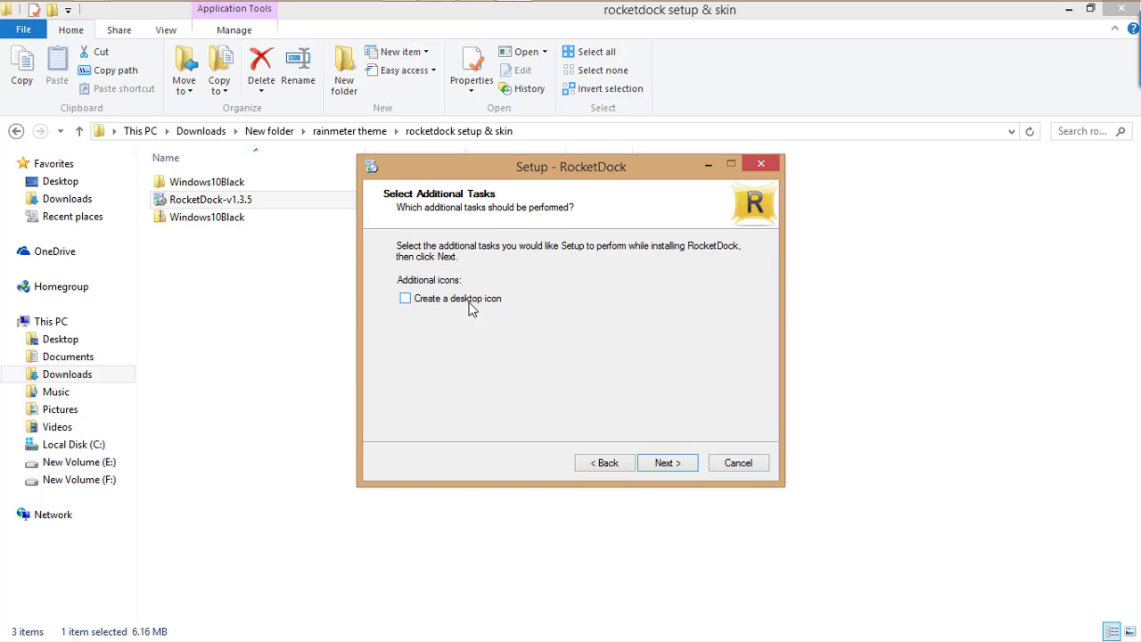
click(673, 466)
click(672, 466)
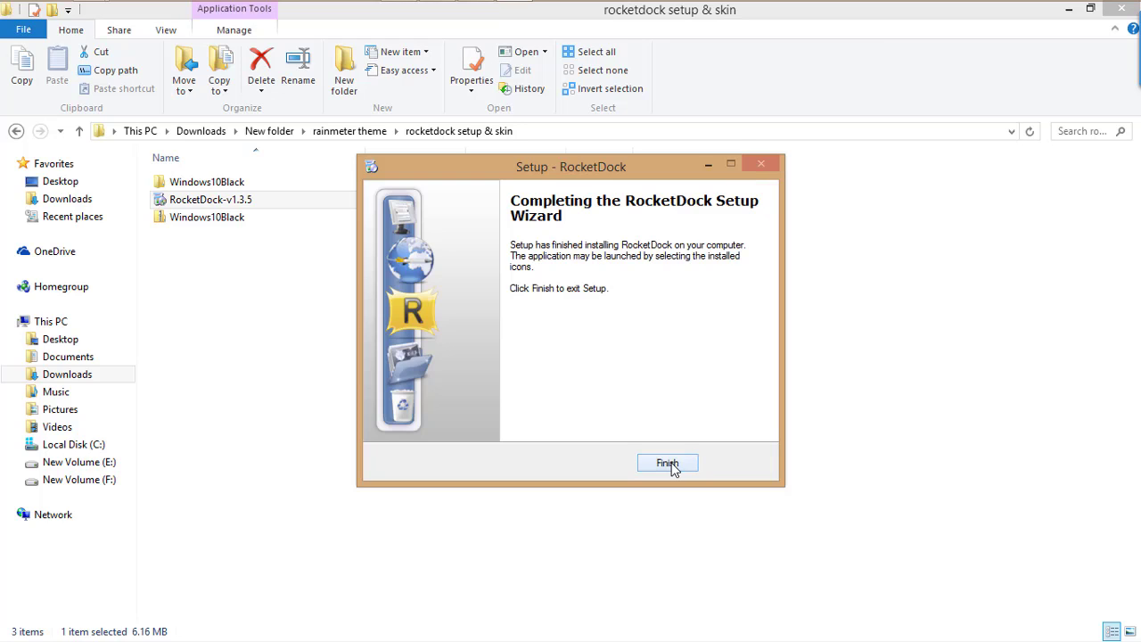
click(668, 464)
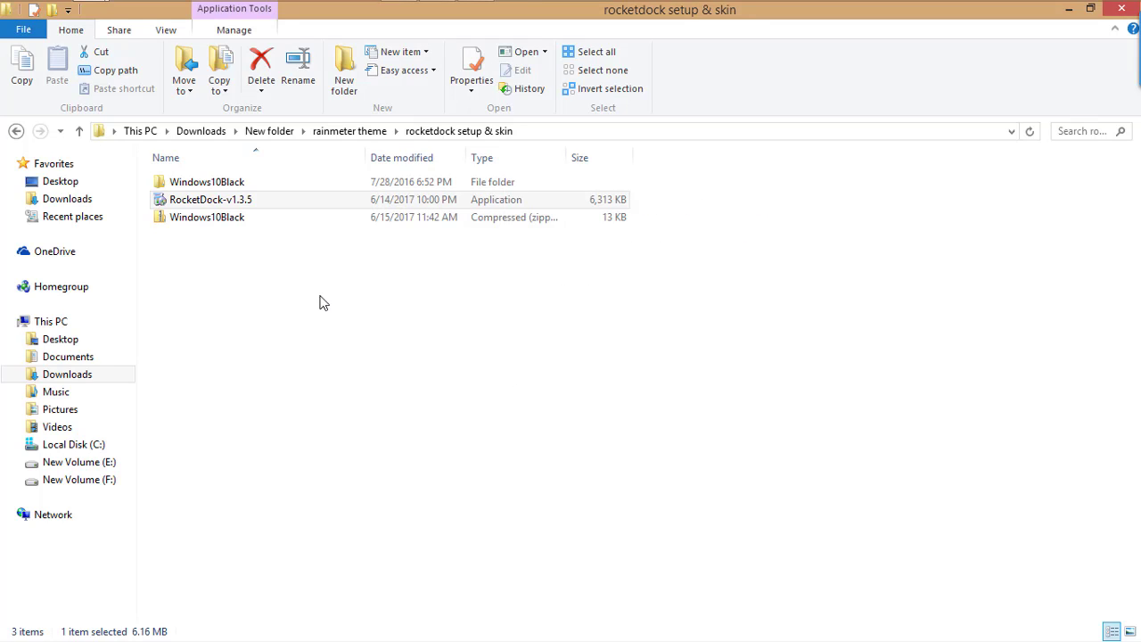
Copy the Windows10Black skin folder from rocketdock setup & skin.
click(205, 184)
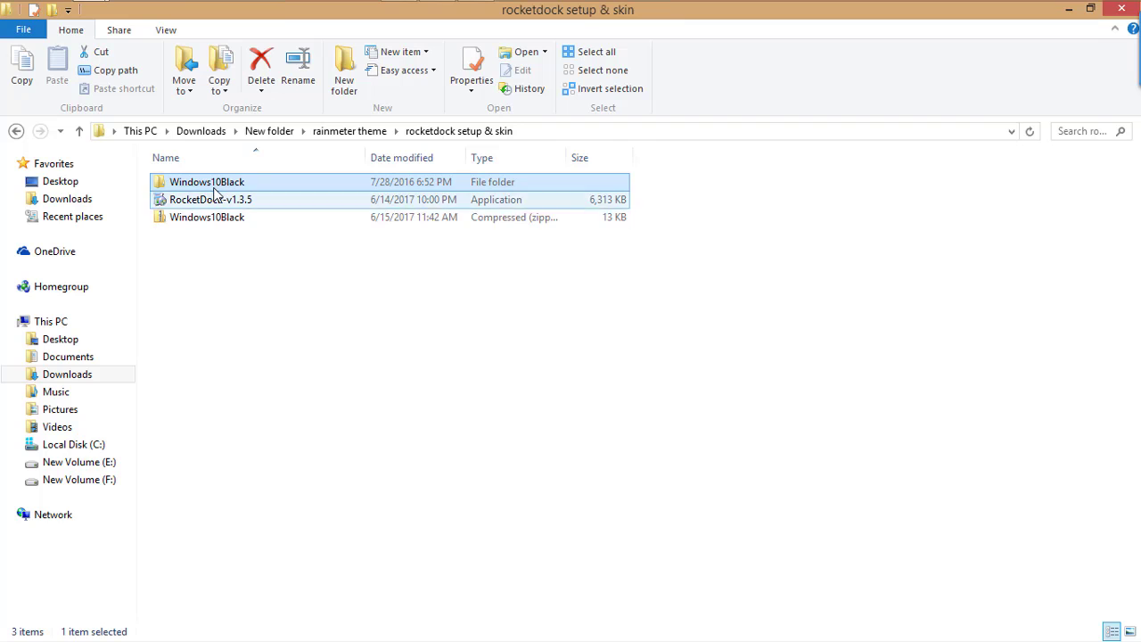
double_click(214, 186)
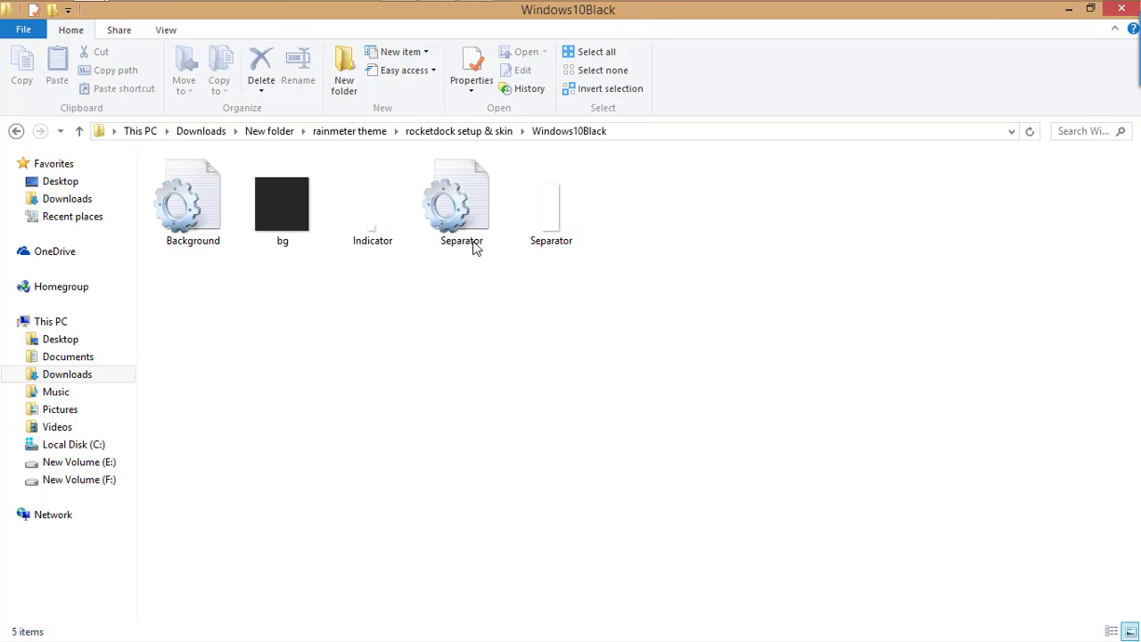
click(489, 134)
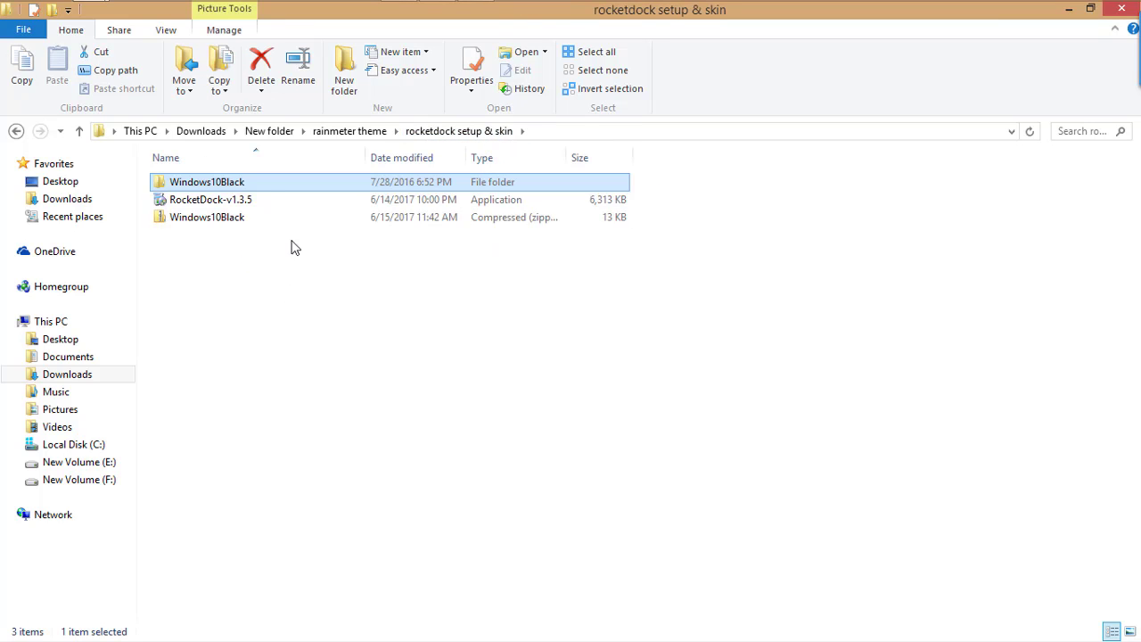
right_click(267, 185)
click(304, 544)
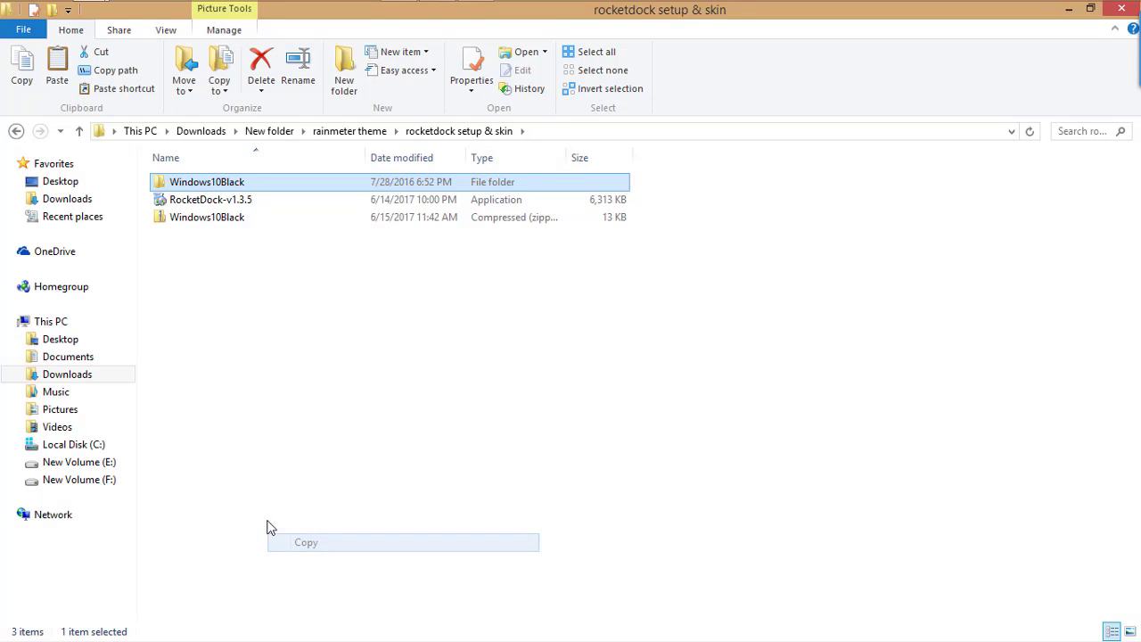
Navigate to C:\Program Files (x86)\RocketDock\Skins.
click(93, 446)
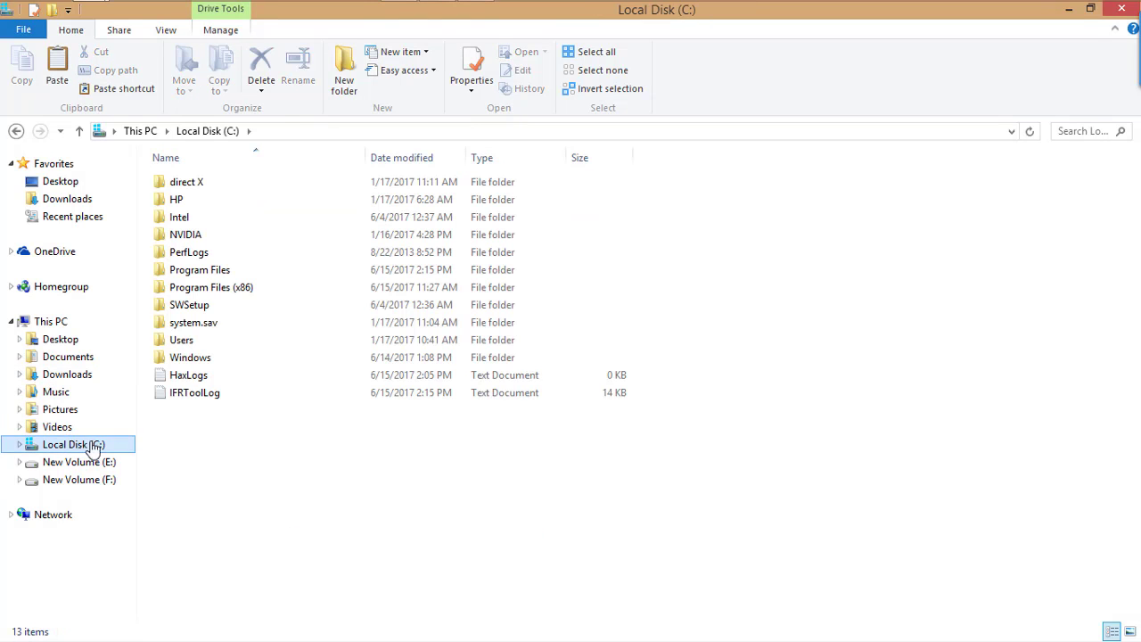
double_click(214, 291)
scroll(285, 280, down, 7)
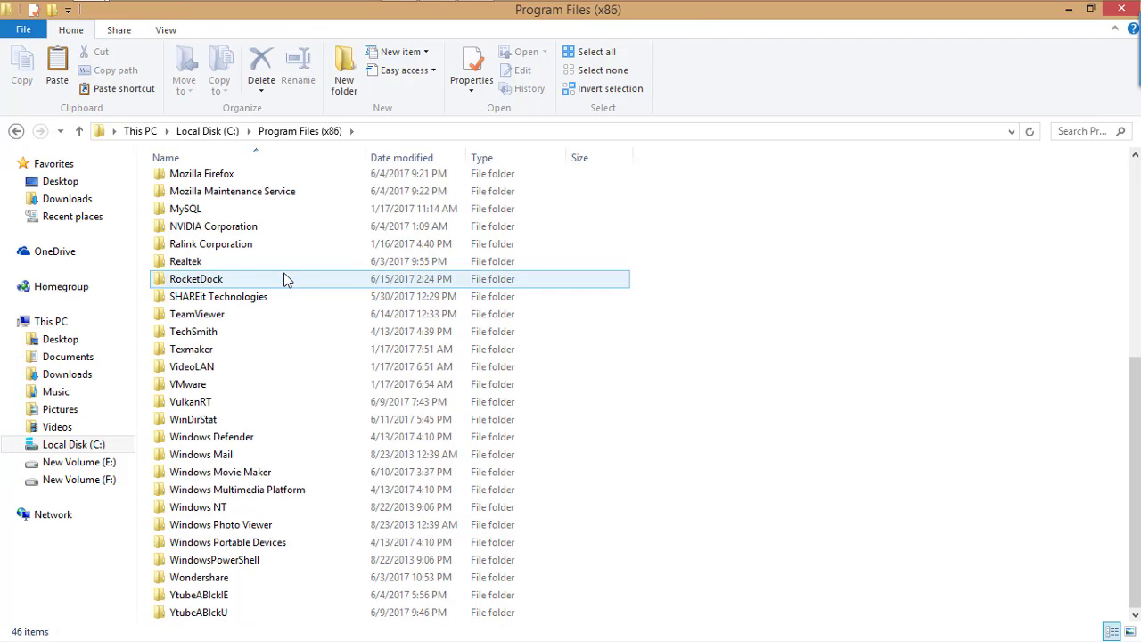
click(204, 282)
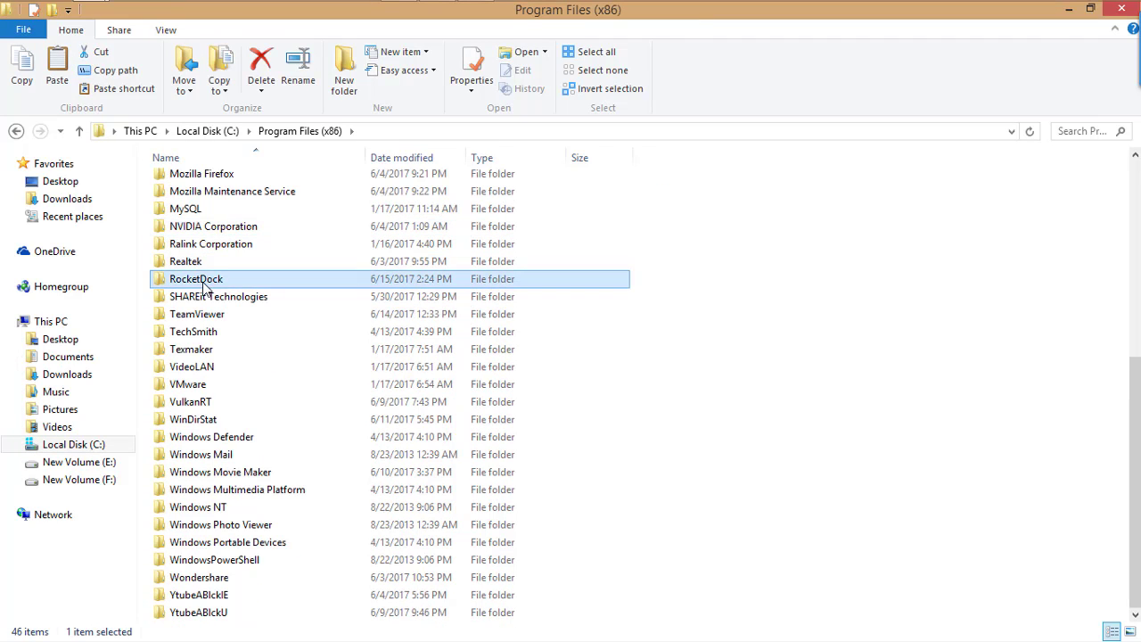
double_click(203, 282)
click(200, 287)
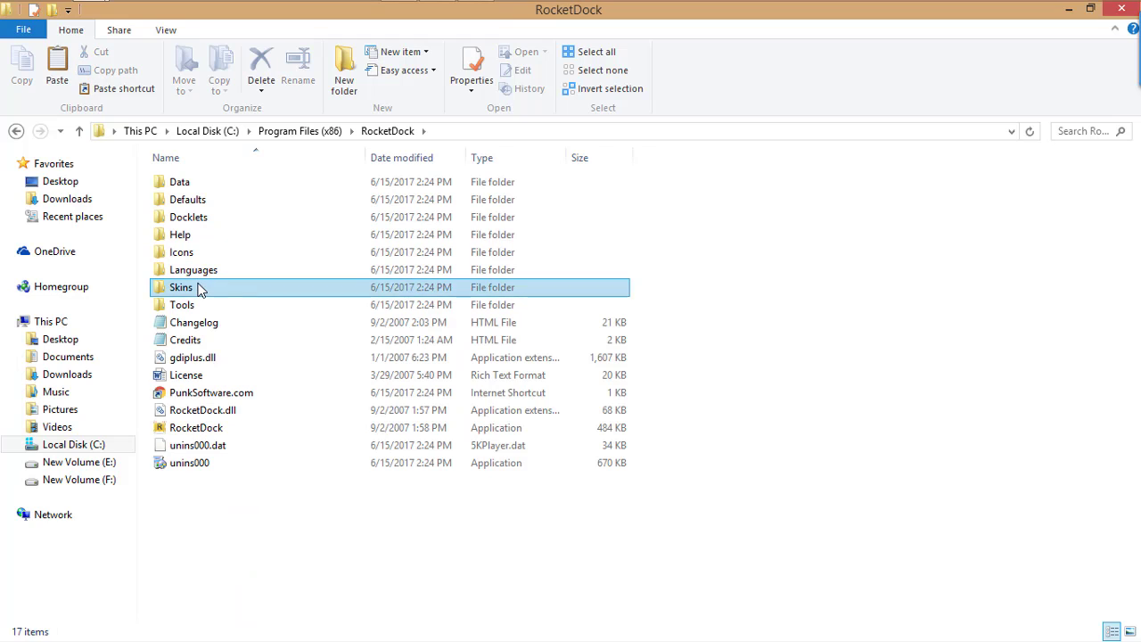
click(200, 288)
click(235, 295)
double_click(236, 294)
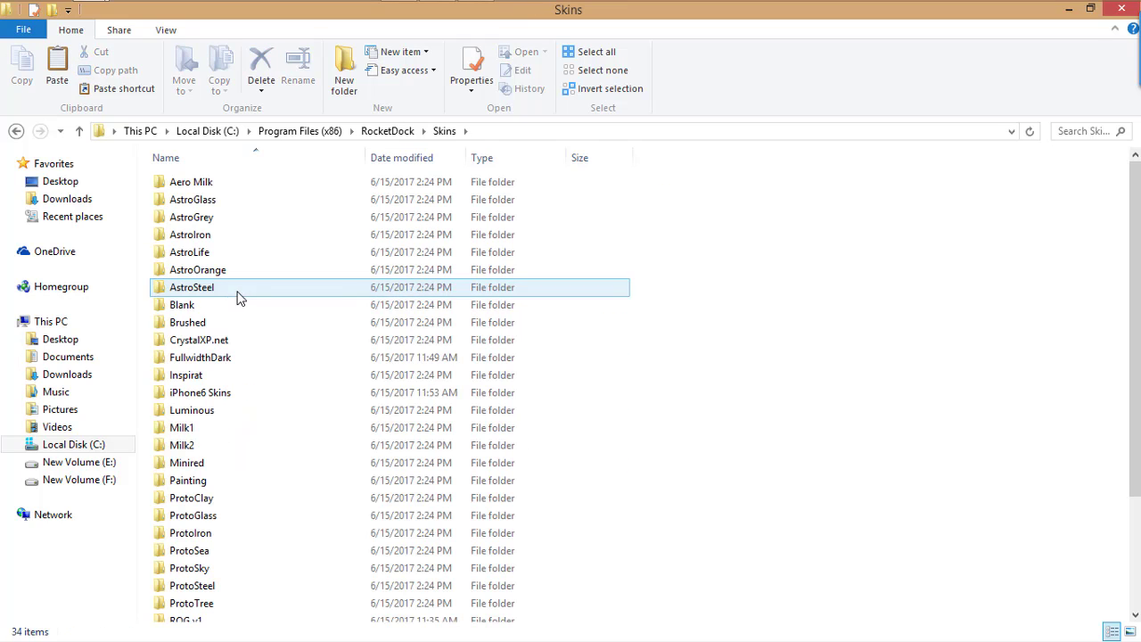
Paste the skins there, replacing same-named files and granting administrator permission for all.
right_click(696, 295)
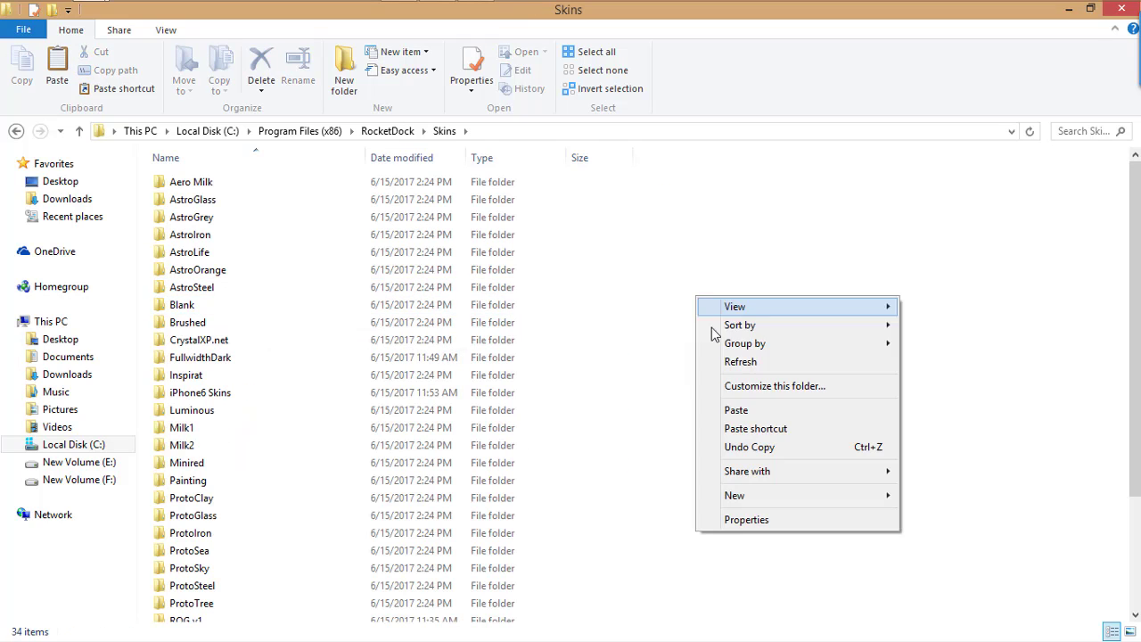
click(735, 408)
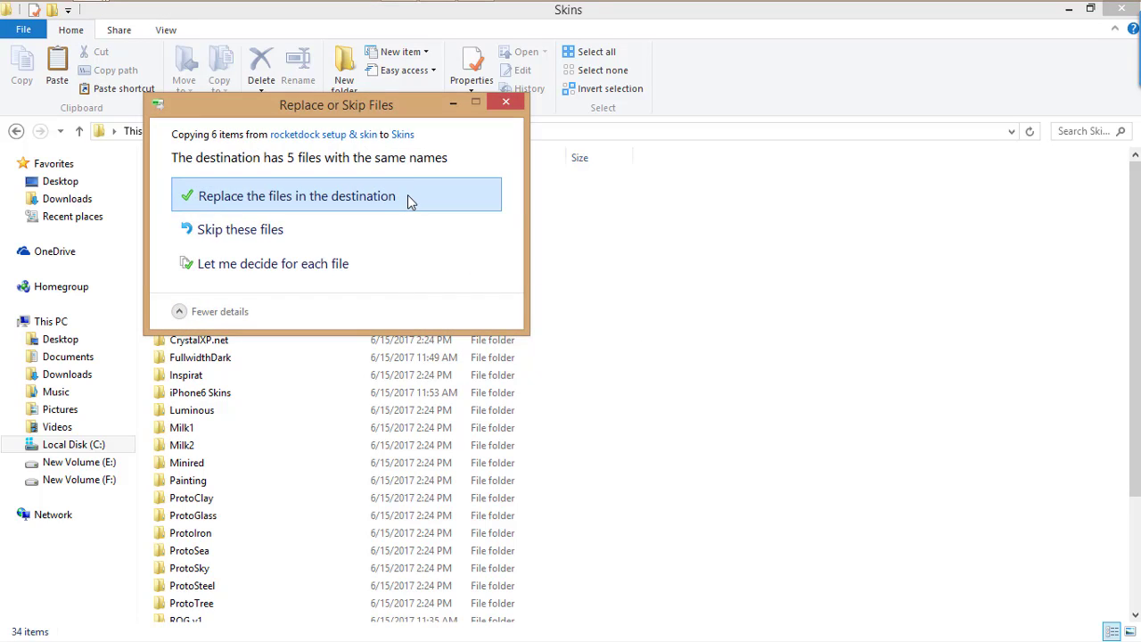
click(407, 200)
click(297, 224)
click(297, 247)
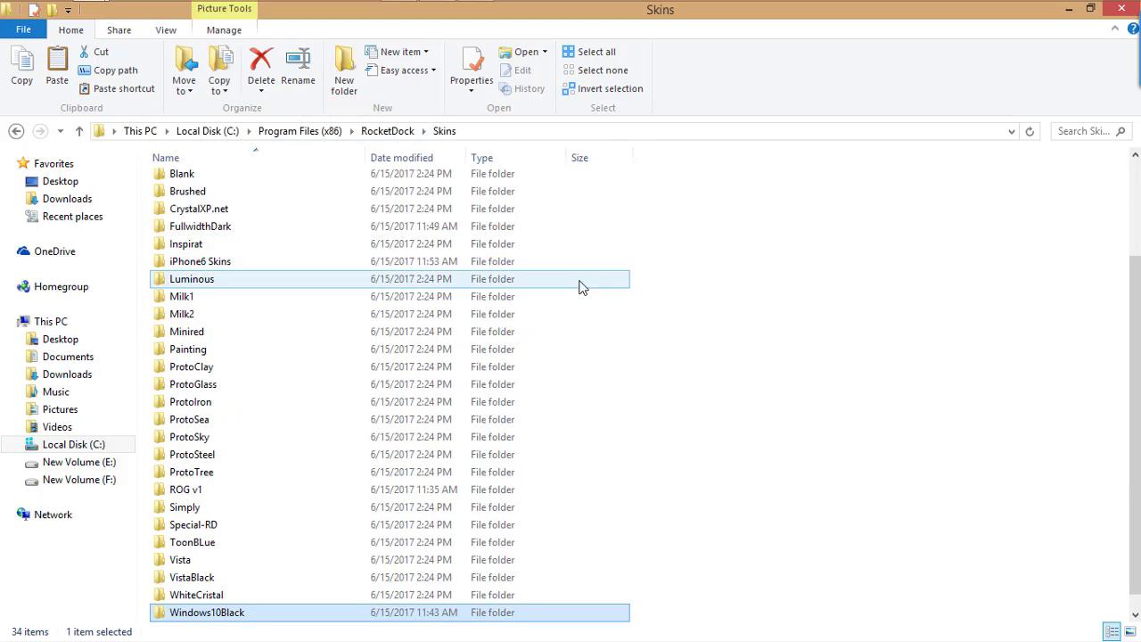
Close Explorer and VLC, then launch RocketDock via a Start search for 'rock'.
click(973, 261)
click(1116, 18)
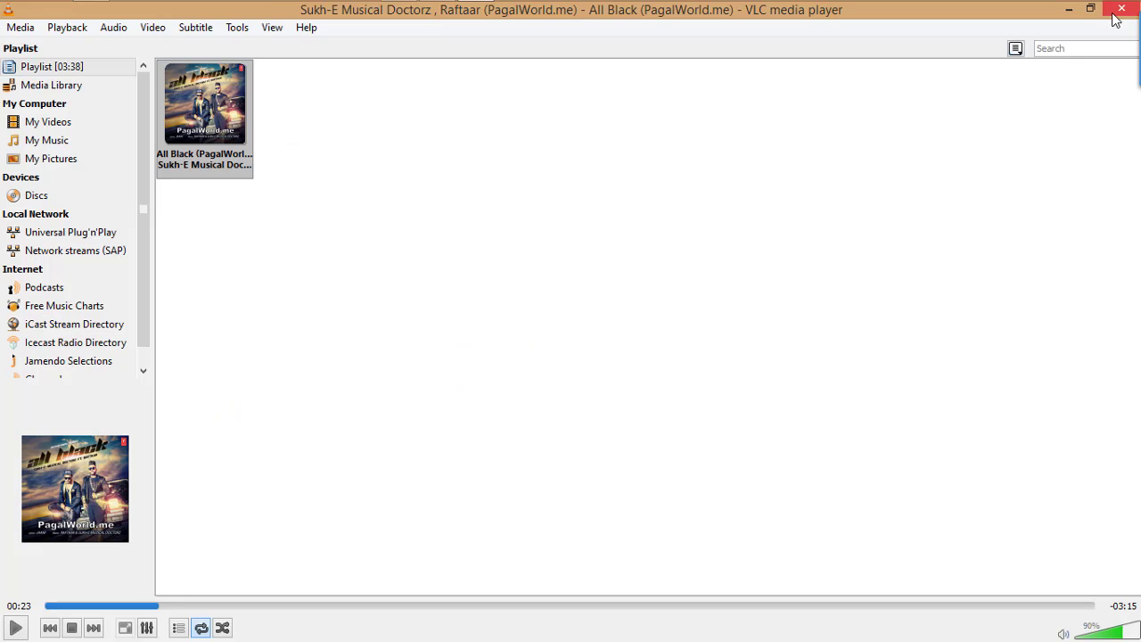
click(1116, 17)
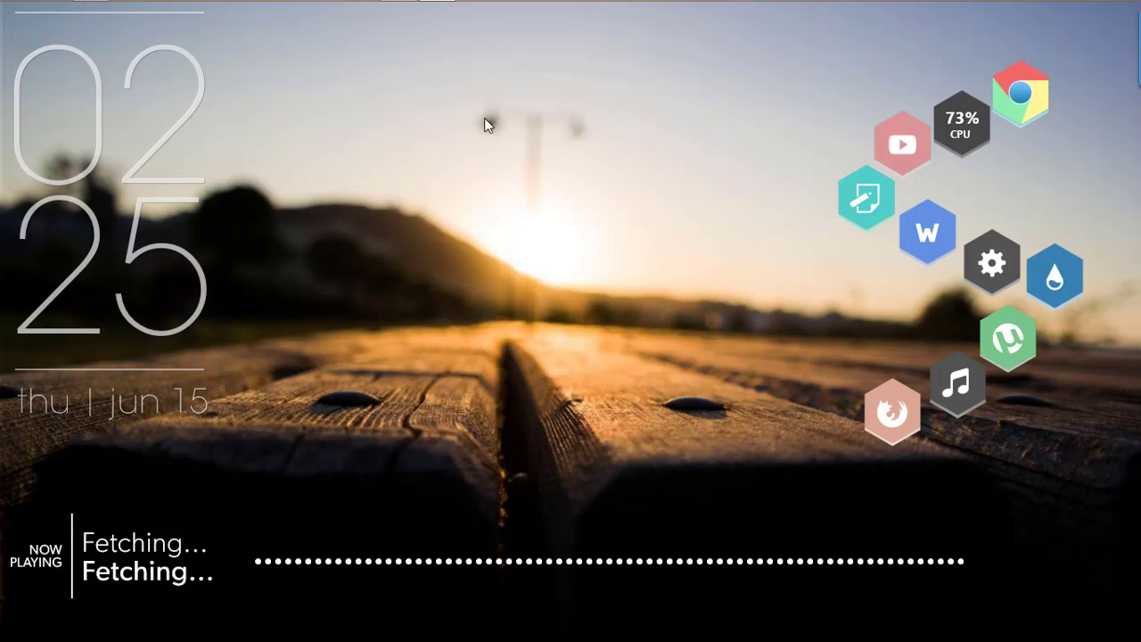
key(super)
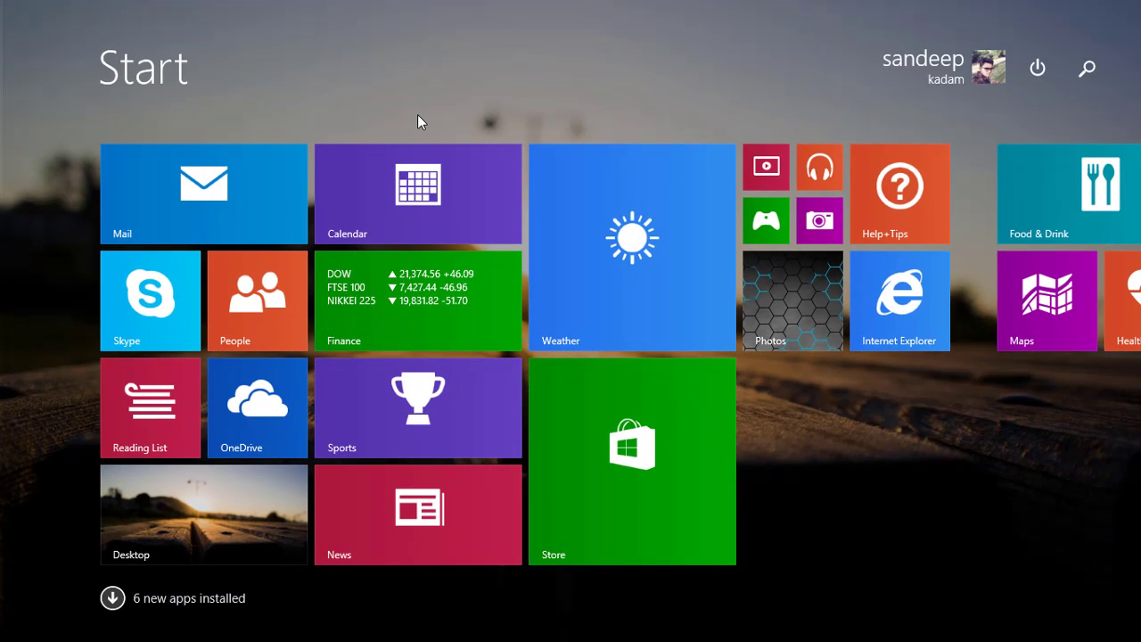
text(rocketDock)
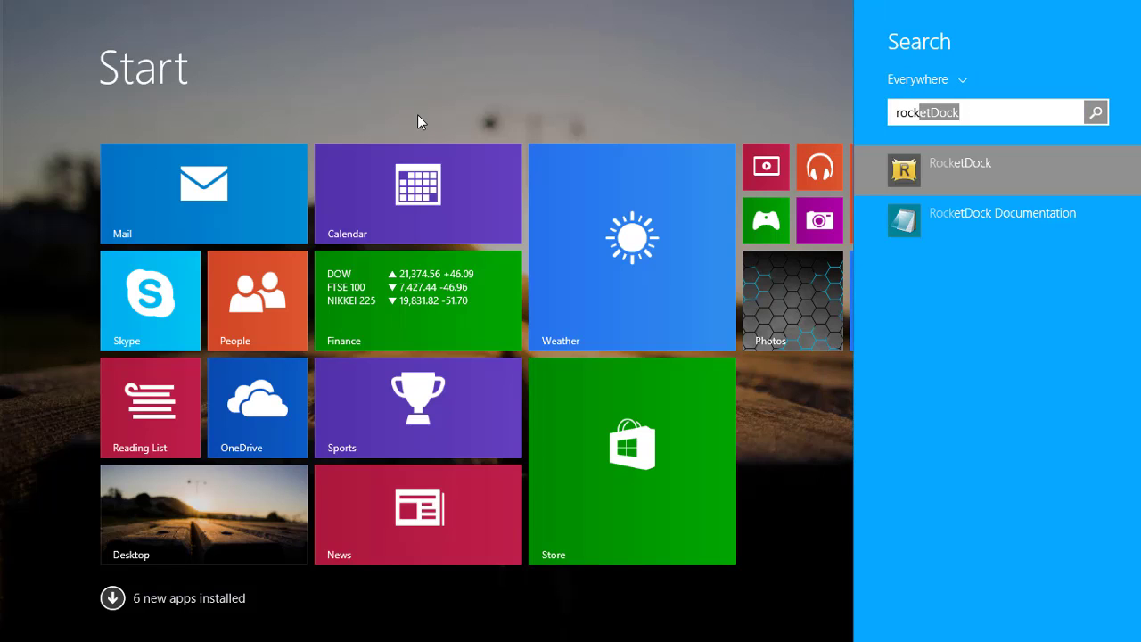
key(Return)
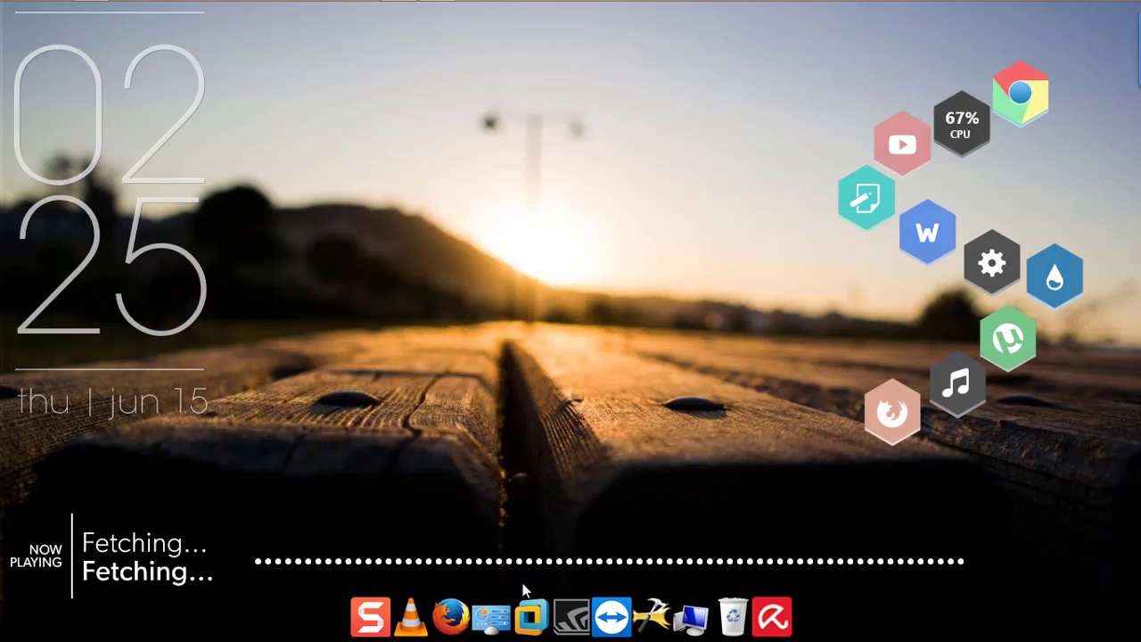
In Dock Settings, keep the General options unchanged and enlarge icon size from 48px to 61px.
click(658, 613)
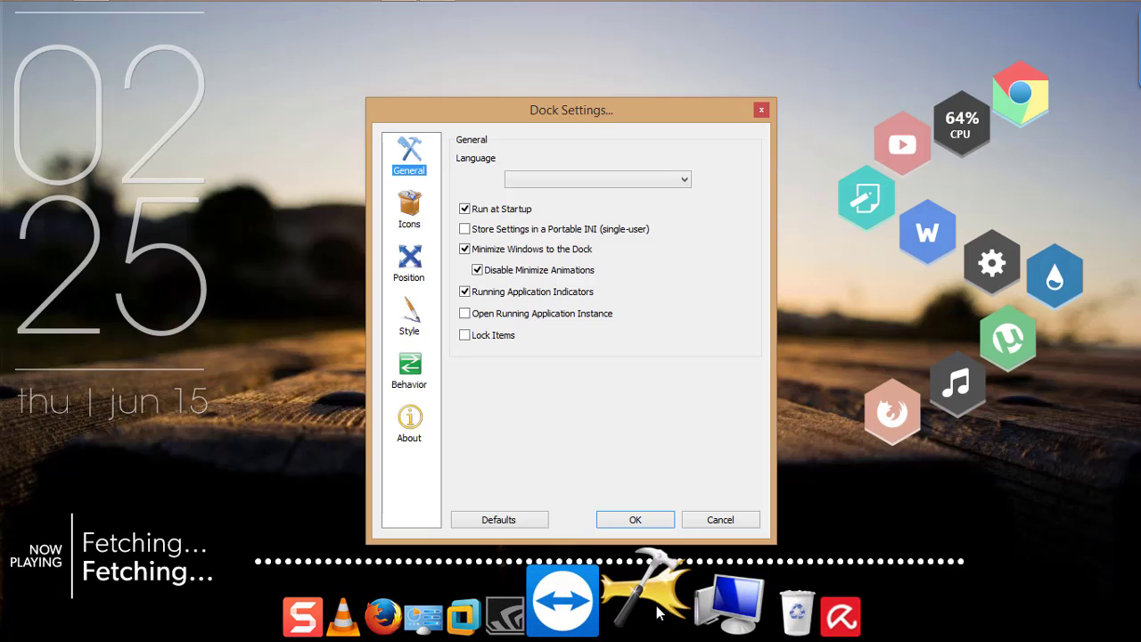
click(464, 214)
click(465, 211)
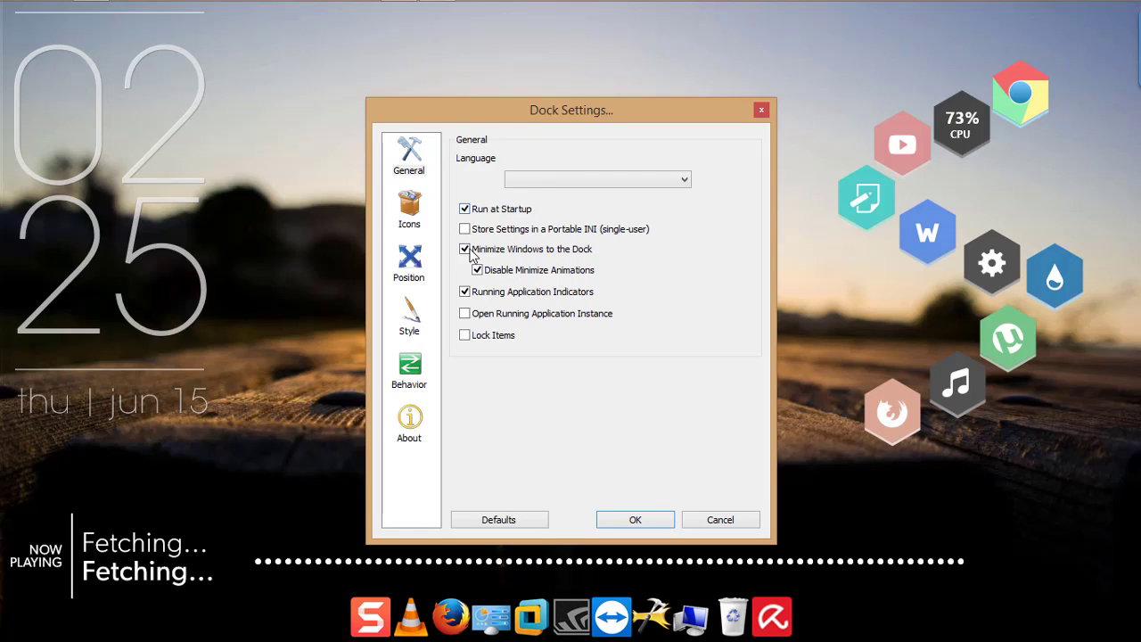
click(465, 250)
click(464, 250)
click(412, 211)
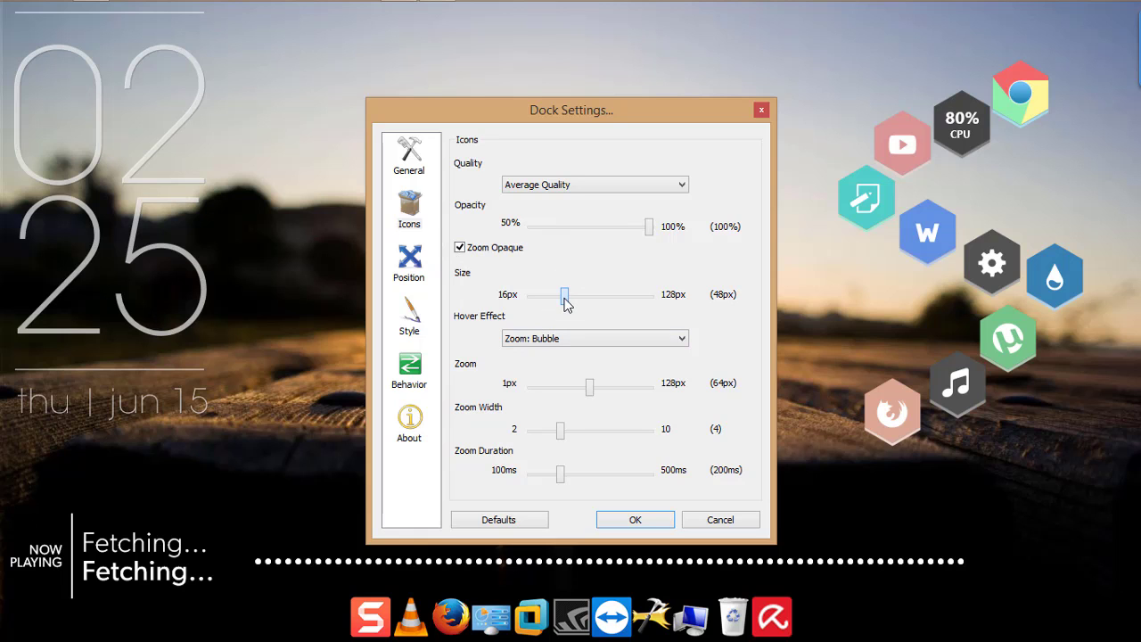
mouse_move(566, 303)
mouse_down()
mouse_move(595, 303)
mouse_move(578, 303)
mouse_up()
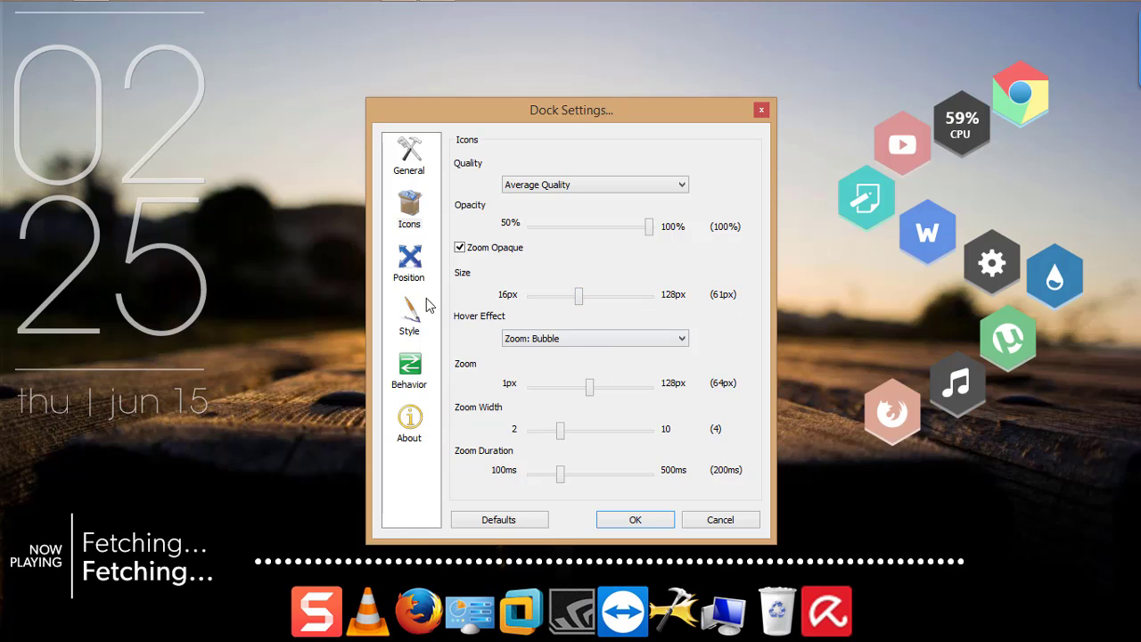
Try the dock at the top, left and right edges, then settle on Bottom screen position.
click(409, 267)
click(560, 227)
click(559, 237)
click(564, 227)
click(560, 248)
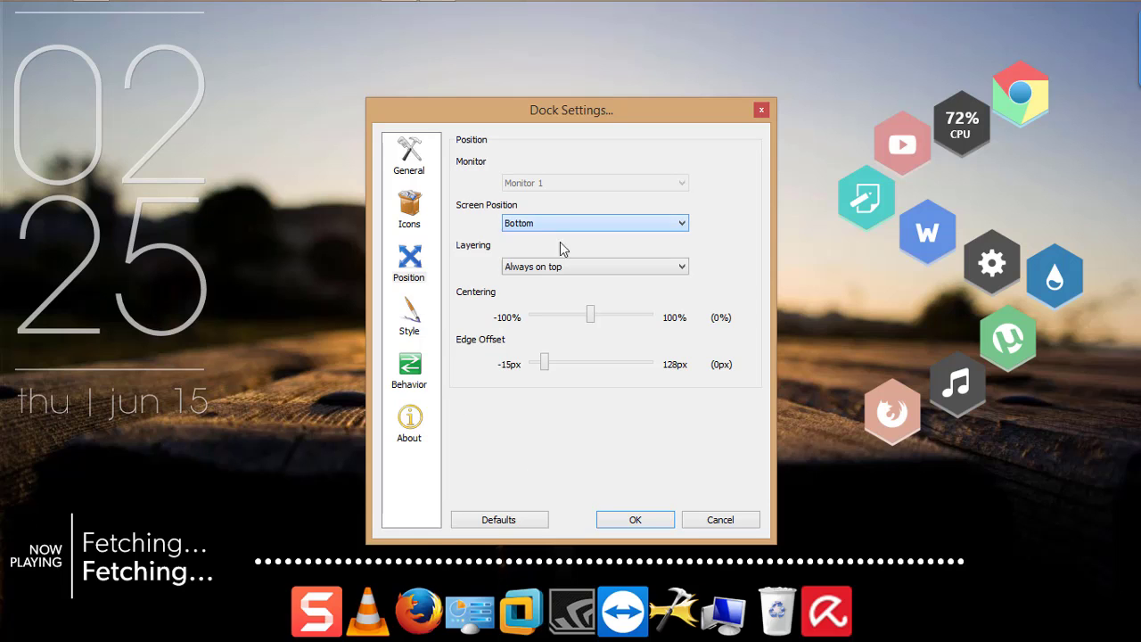
click(564, 225)
click(564, 260)
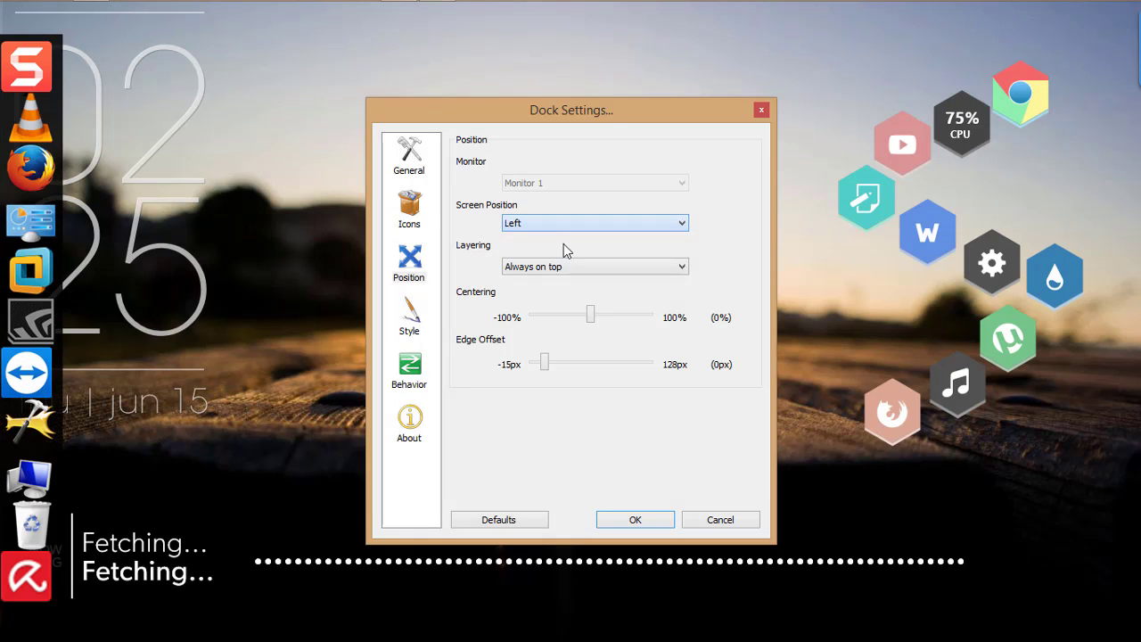
click(563, 228)
click(560, 269)
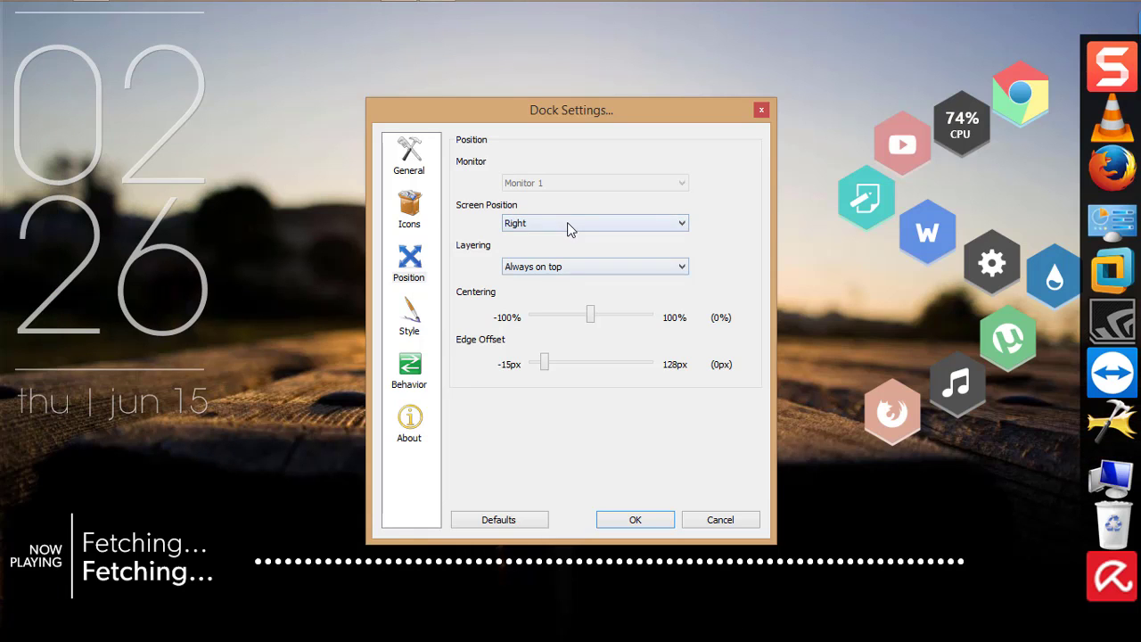
click(565, 226)
click(564, 250)
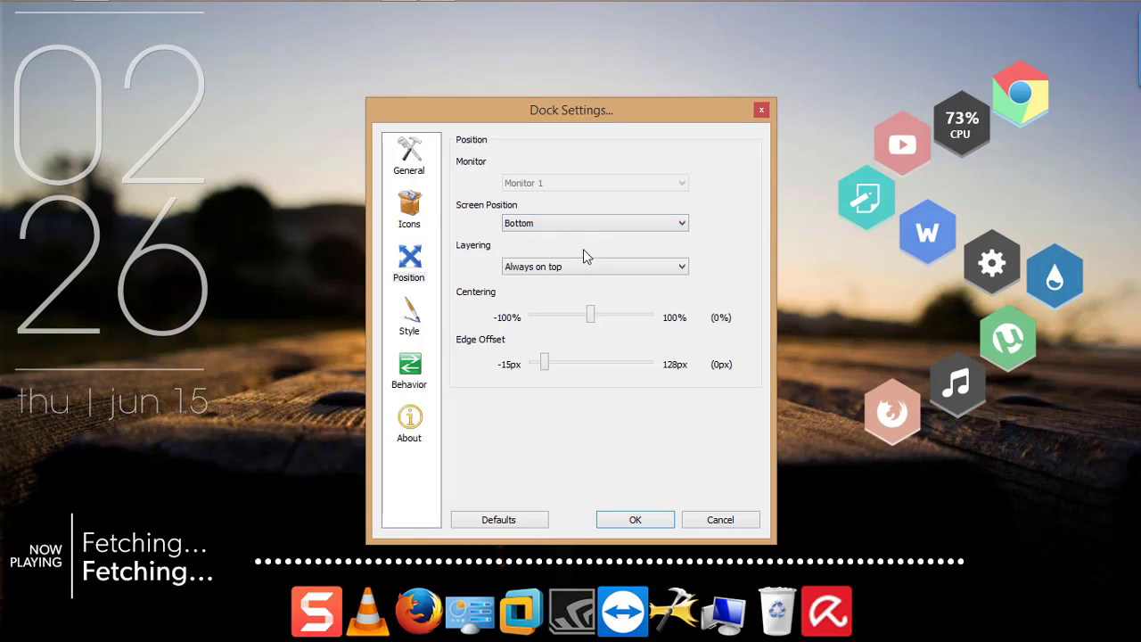
Preview themes like CrystalXP.net and ProtoGlass, apply the Windows10Black theme, and confirm with OK.
click(430, 318)
click(529, 183)
click(533, 253)
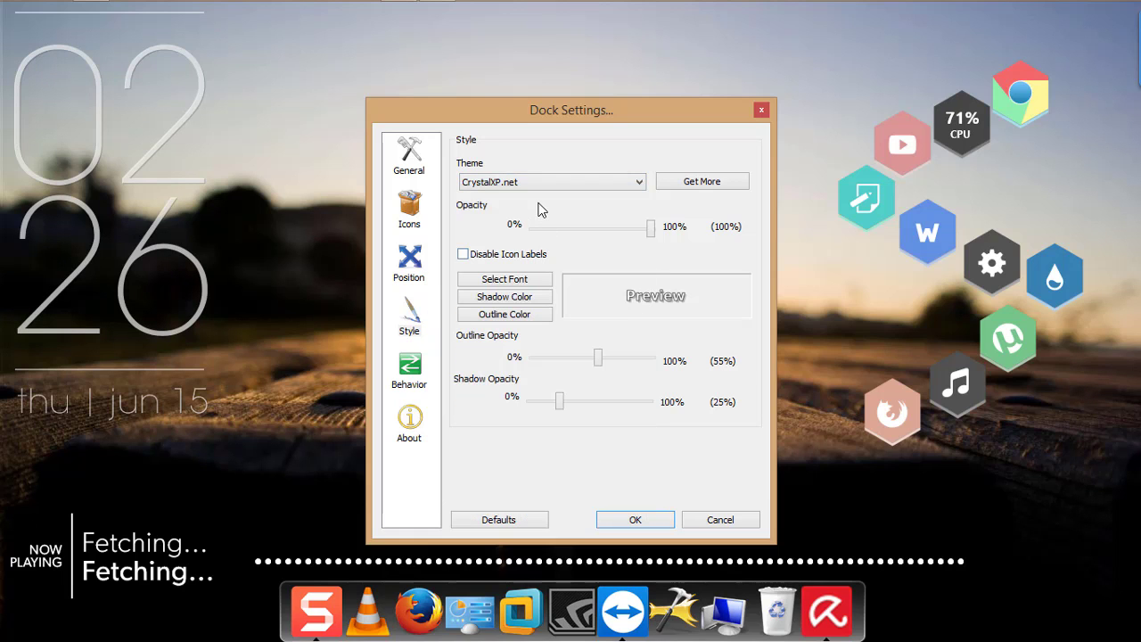
key(Down)
key(Down)
key(Down)
key(Down)
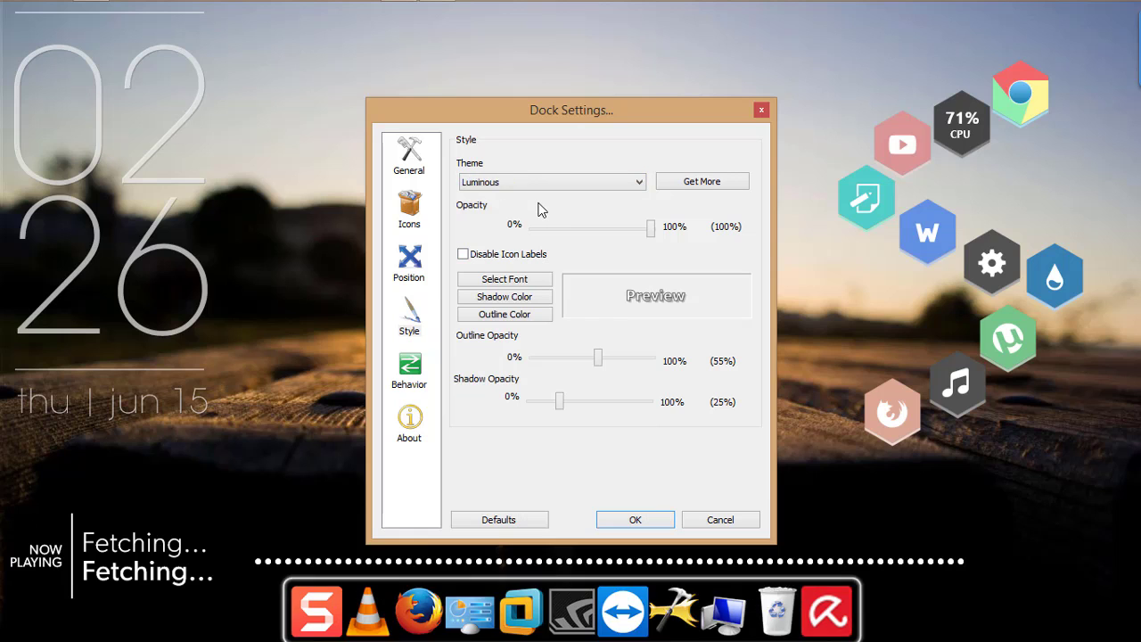
key(Down)
key(Down)
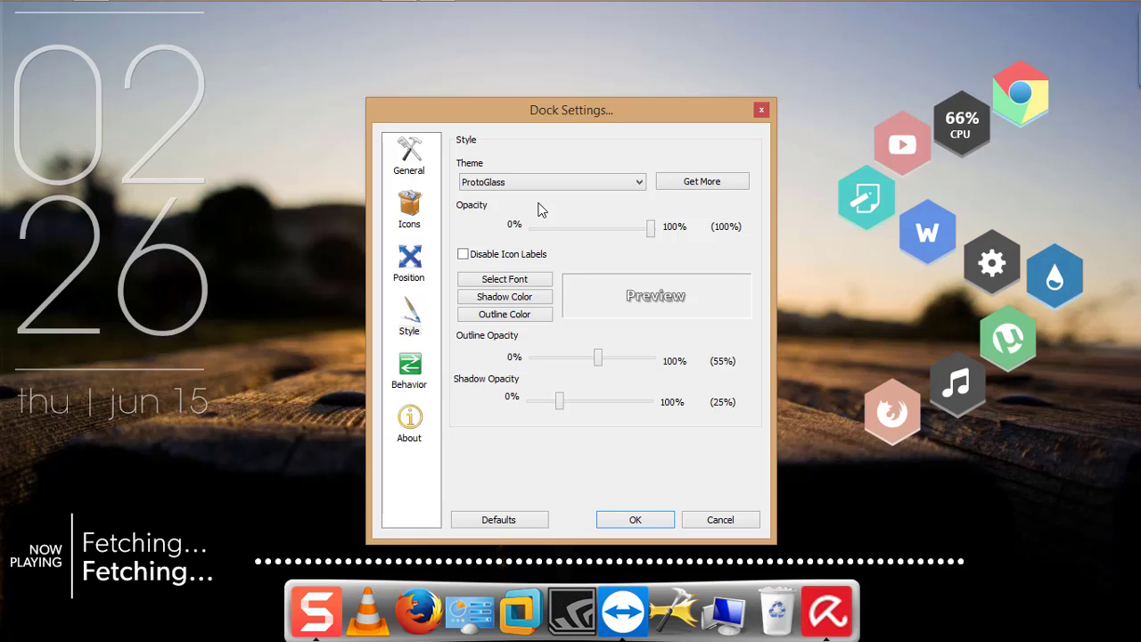
click(584, 182)
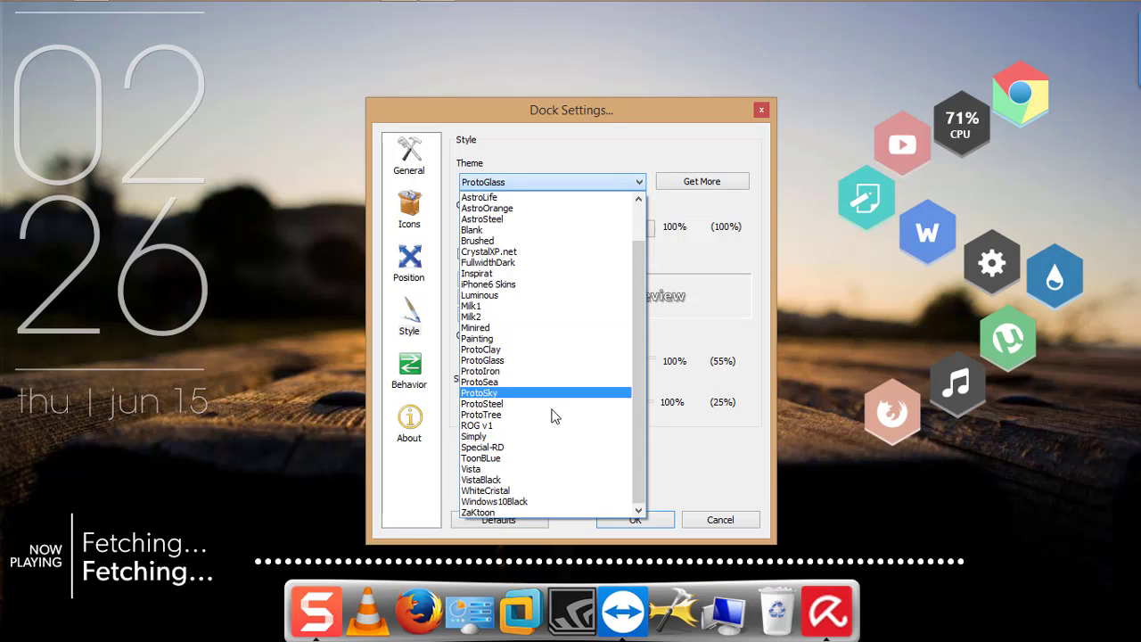
click(510, 502)
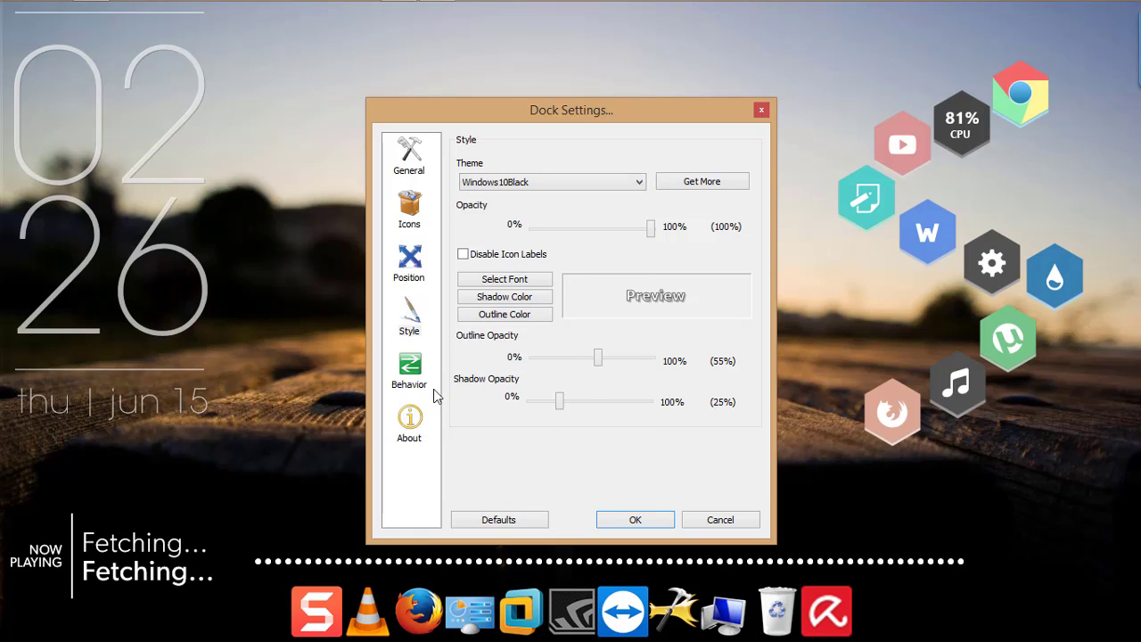
click(412, 375)
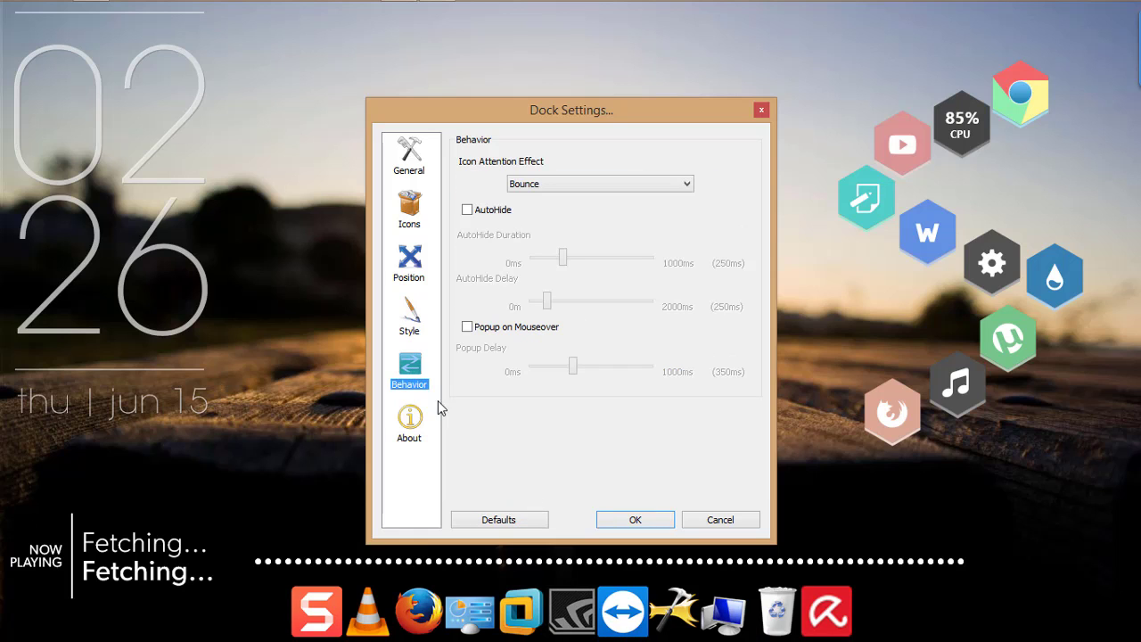
click(615, 519)
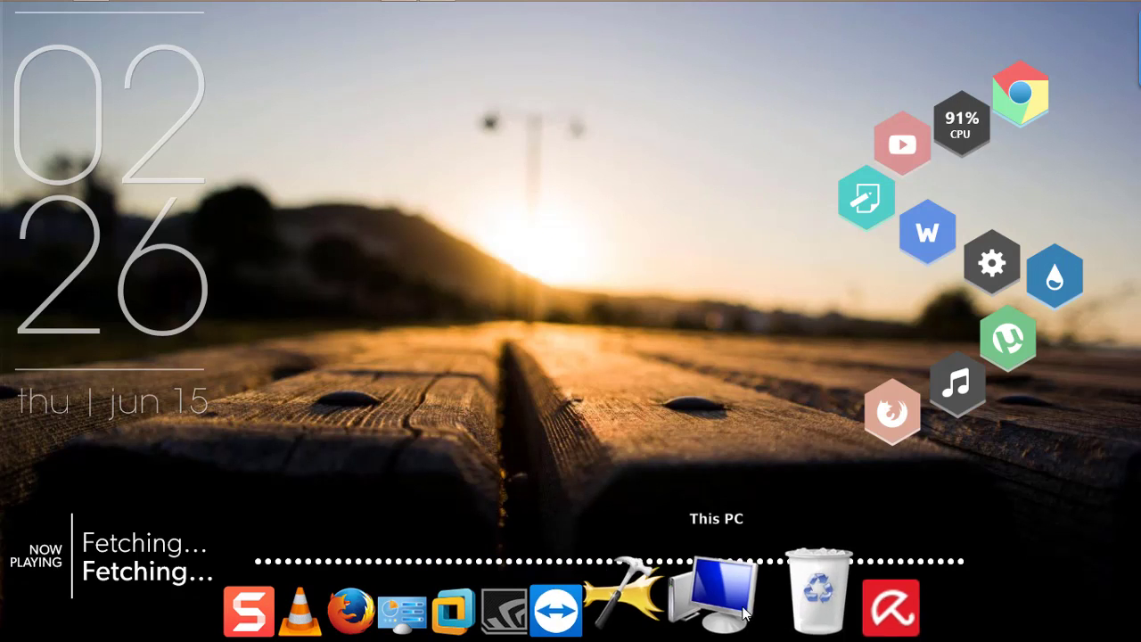
click(730, 609)
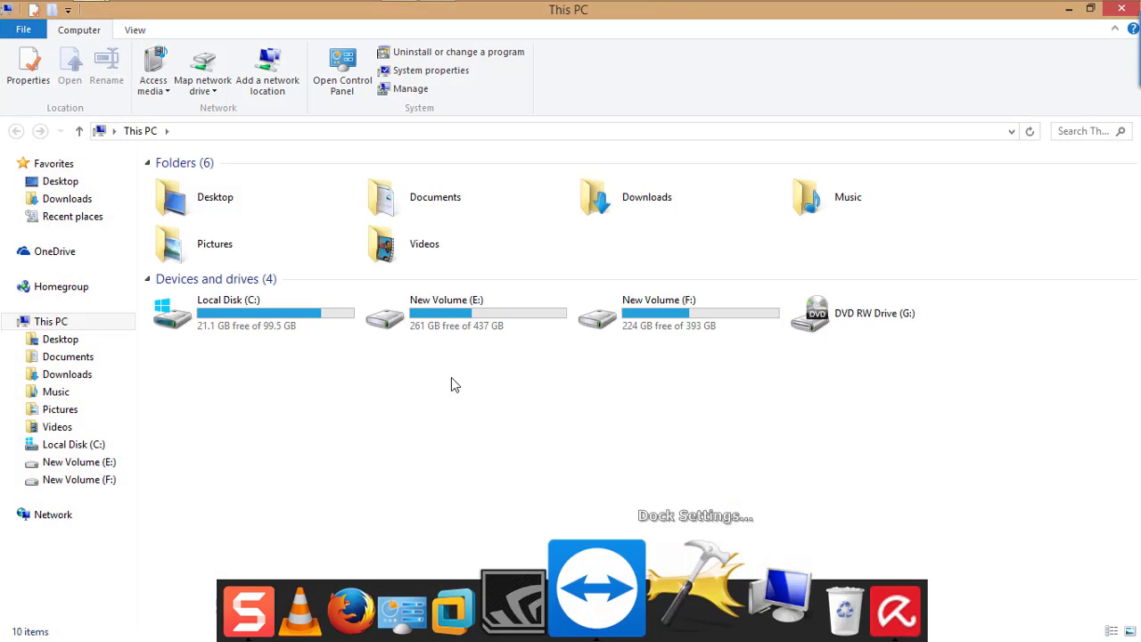
click(1120, 13)
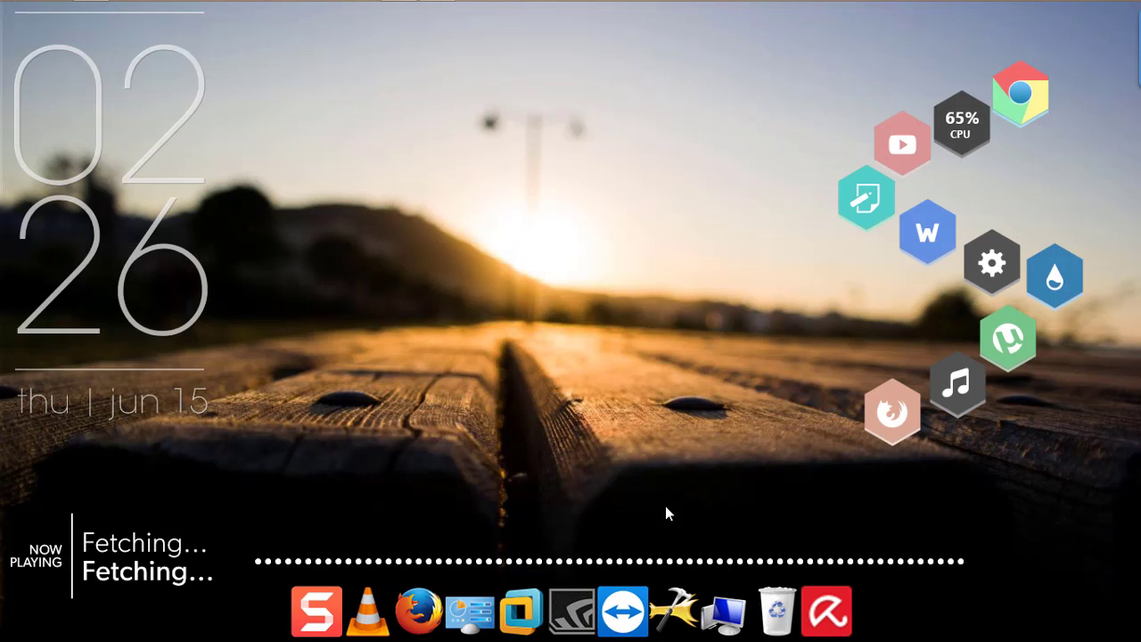